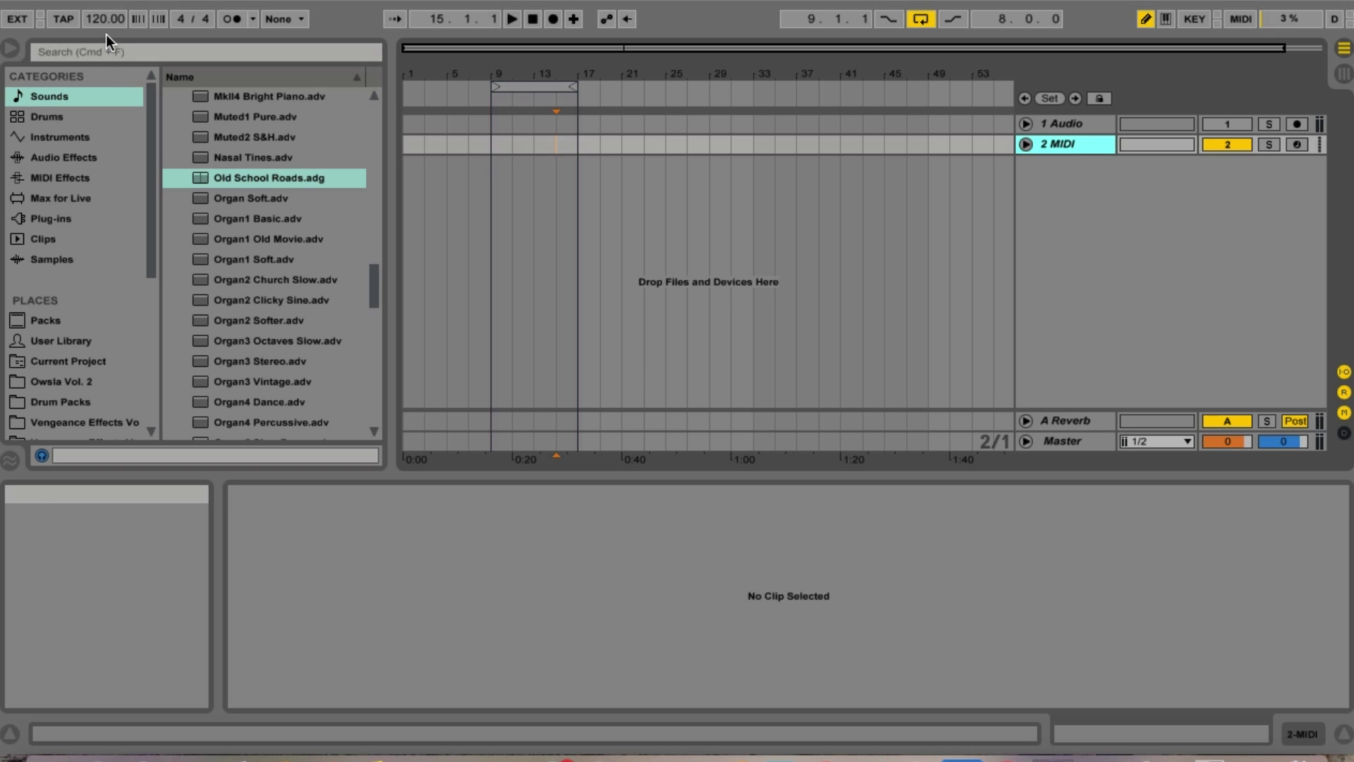
Tap in a tempo of about 155 BPM with Tap Tempo and stop the playback it starts
left_click(68, 20)
left_click(68, 20)
left_click(67, 20)
left_click(68, 20)
left_click(68, 20)
left_click(68, 19)
key("space")
left_click(68, 20)
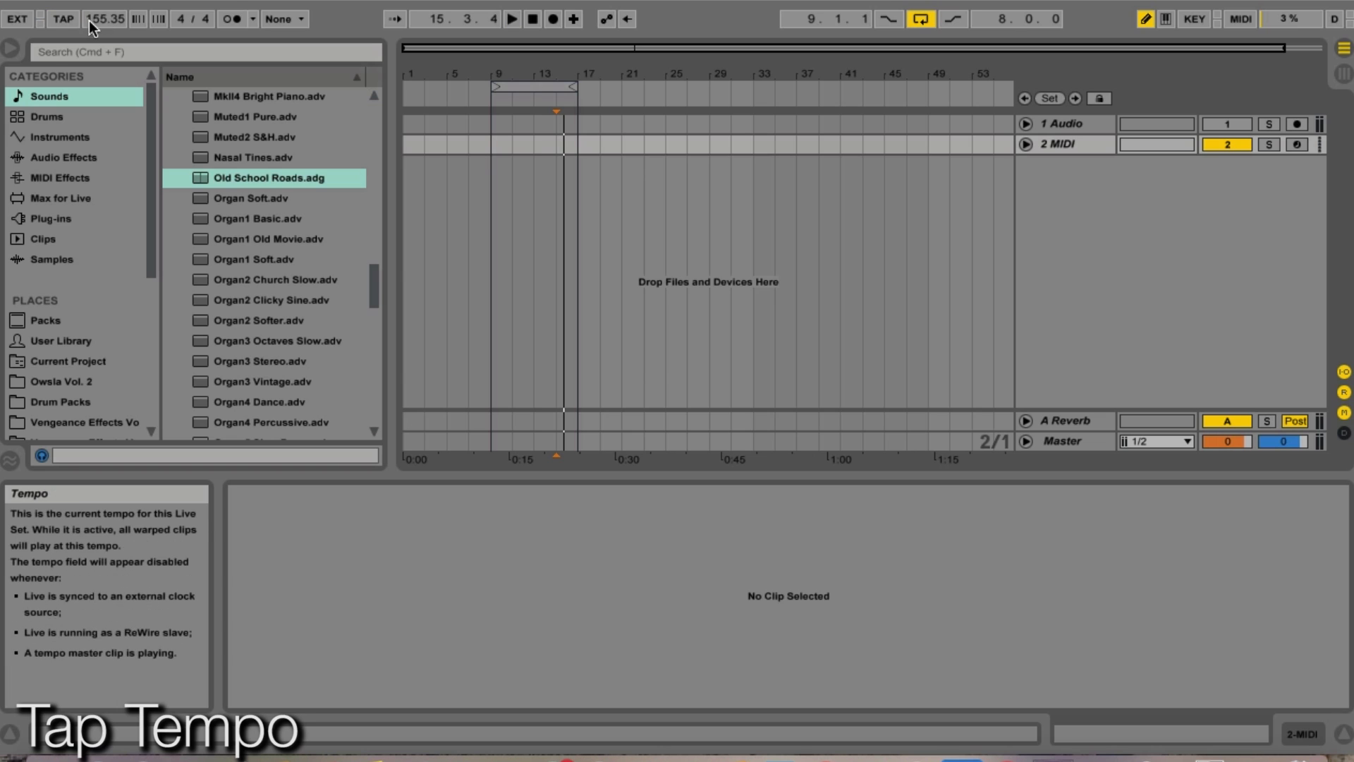
Set the song tempo to 118 BPM, leaving the time signature at 4/4
mouse_move(102, 24)
left_mouse_down()
mouse_move(102, 55)
mouse_move(103, 37)
left_mouse_up()
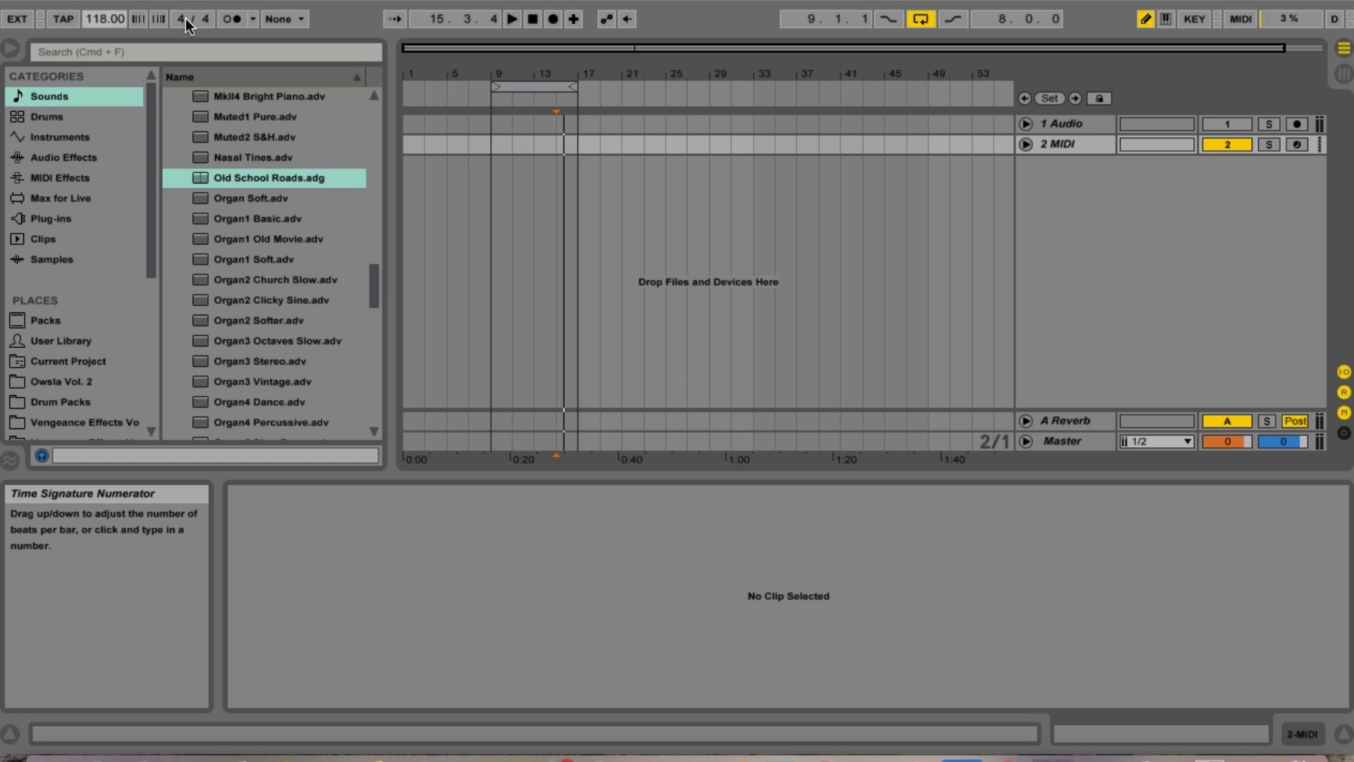
left_click(185, 18)
mouse_move(185, 18)
left_mouse_down()
mouse_move(185, 1)
mouse_move(185, 19)
left_mouse_up()
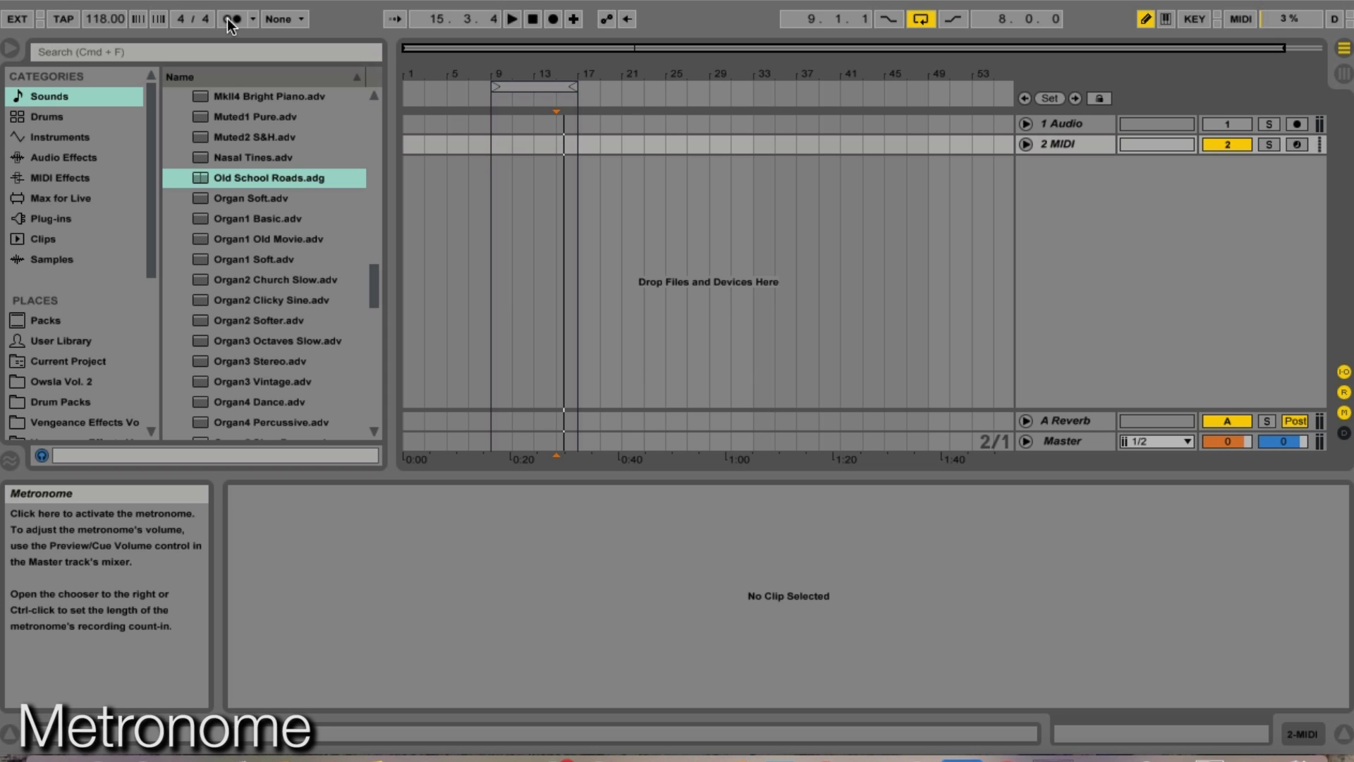
Turn on the metronome for playback and switch off the arrangement loop
left_click(230, 21)
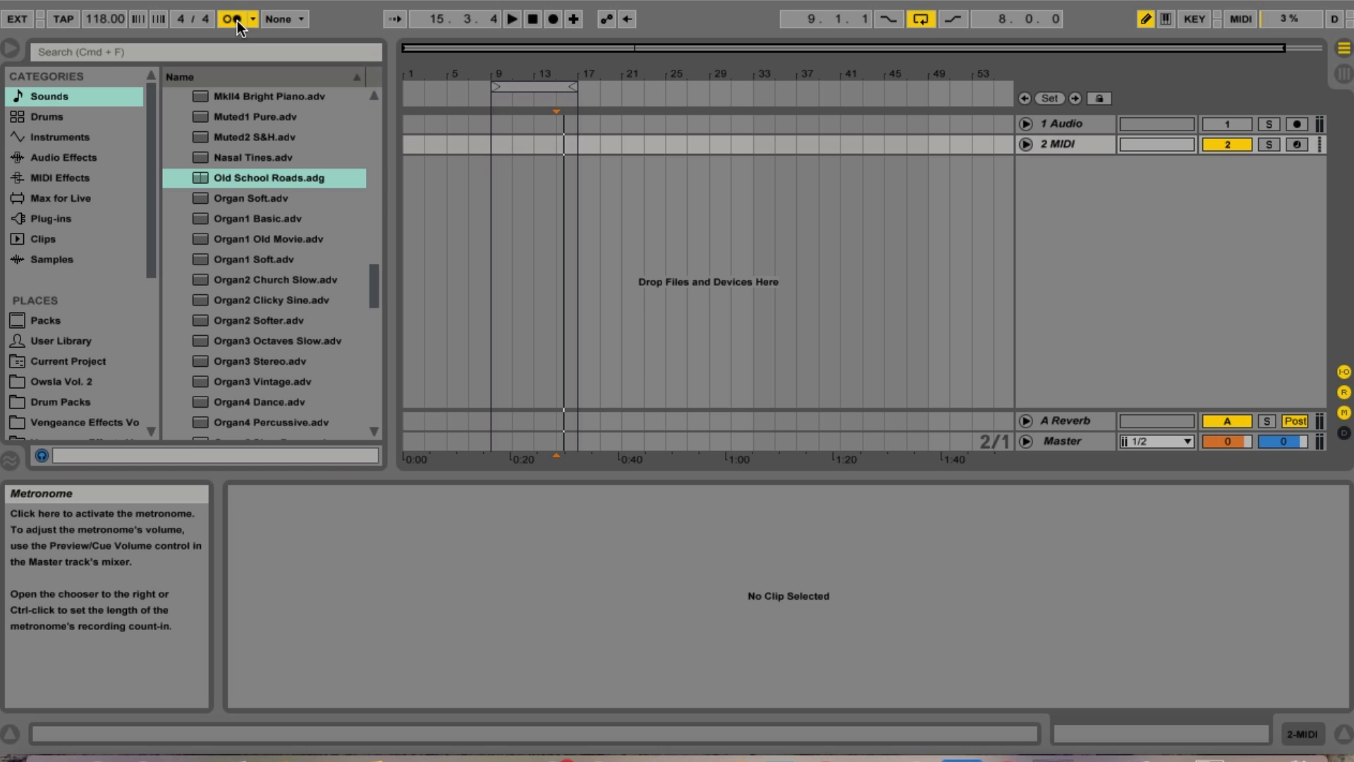
key("space")
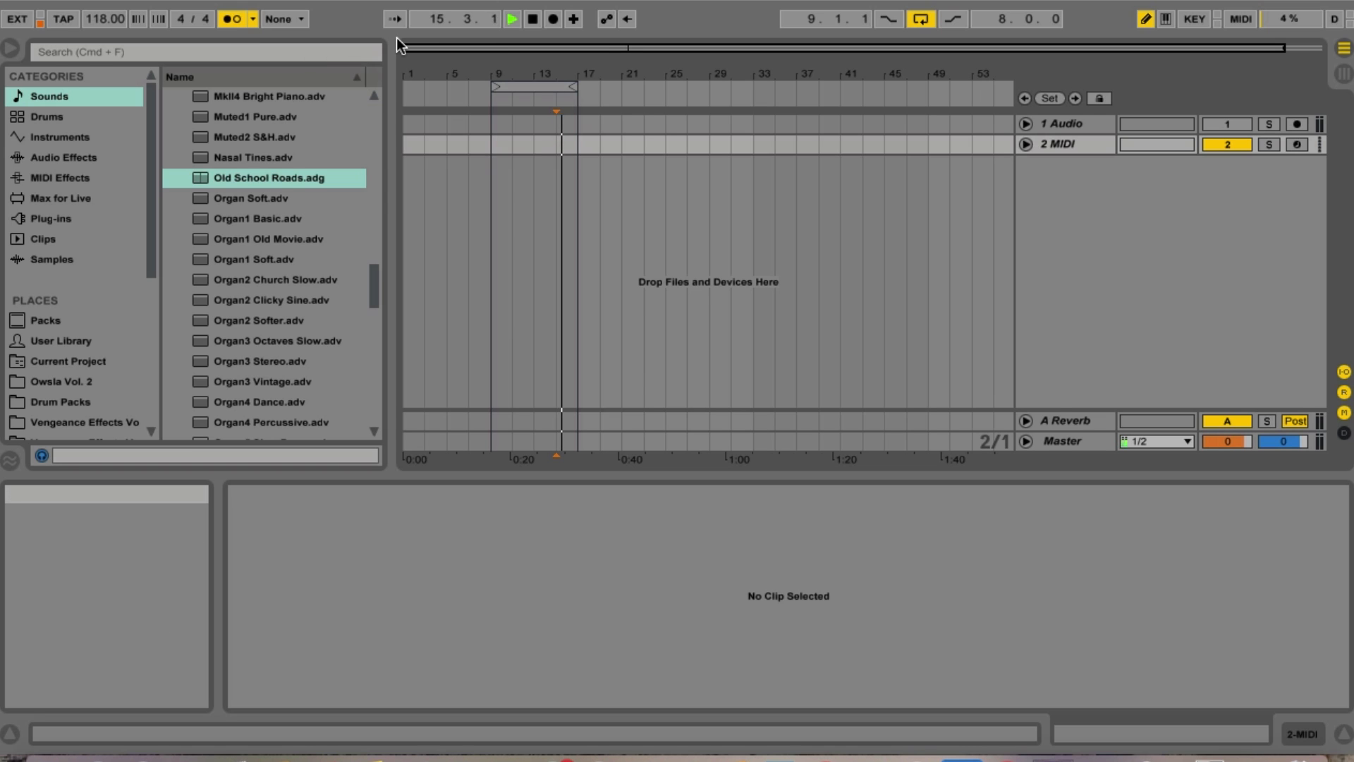
left_click(920, 19)
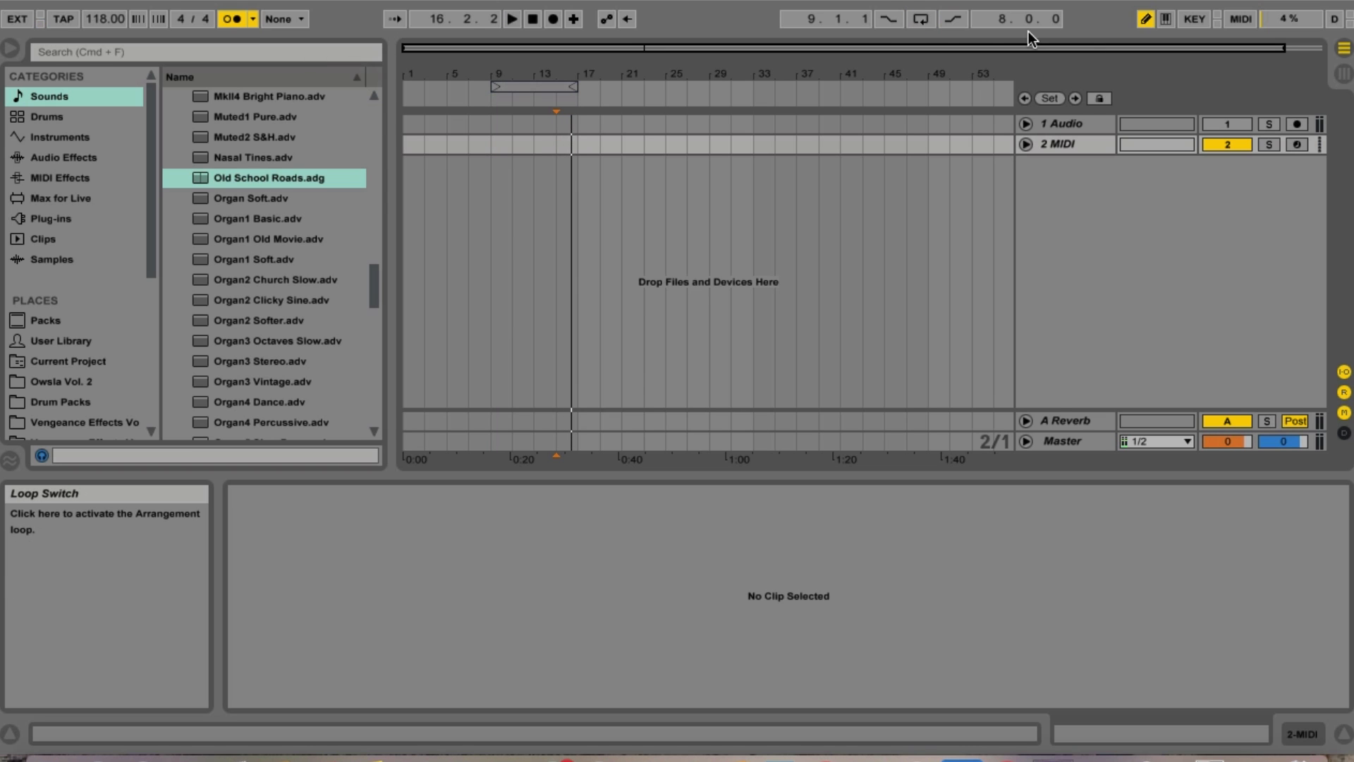
Examine the metronome's recording count-in length options
left_click(253, 19)
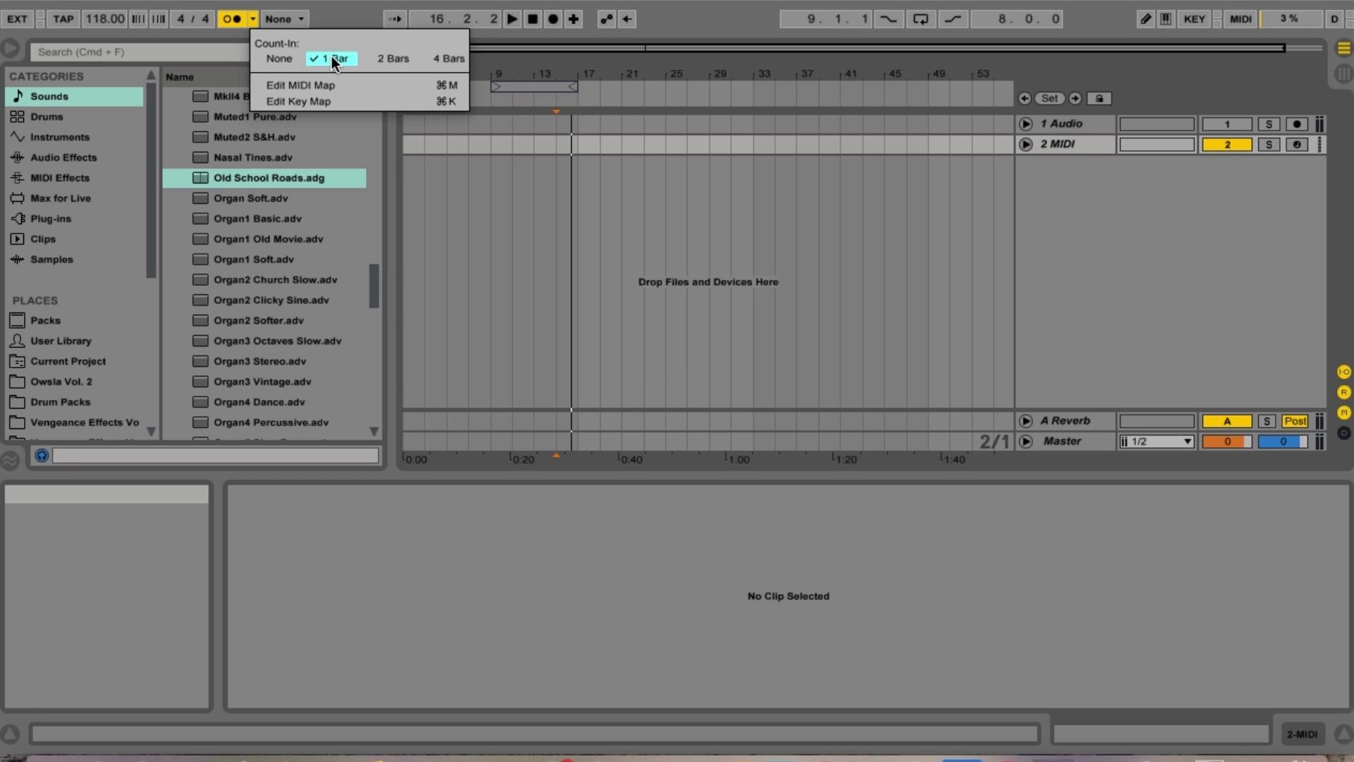
left_click(374, 58)
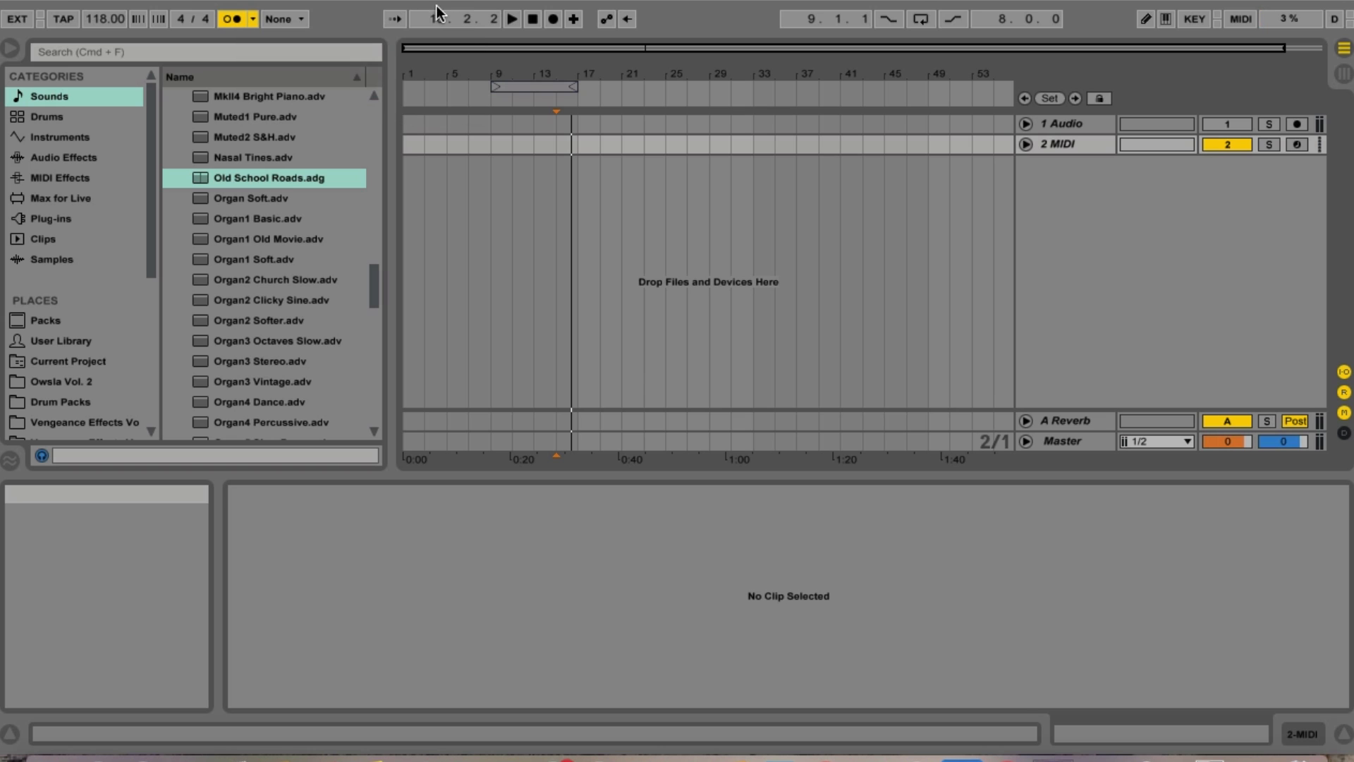
left_click(252, 18)
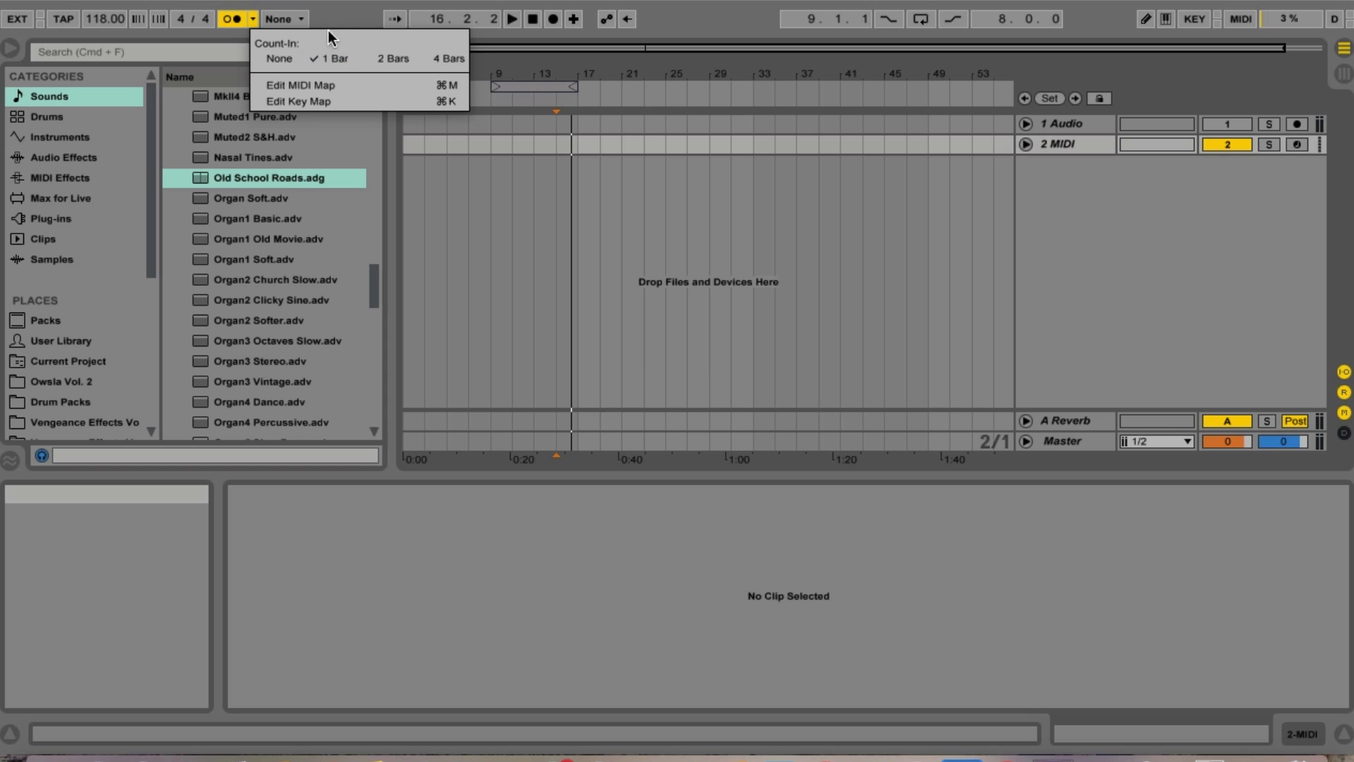
left_click(327, 9)
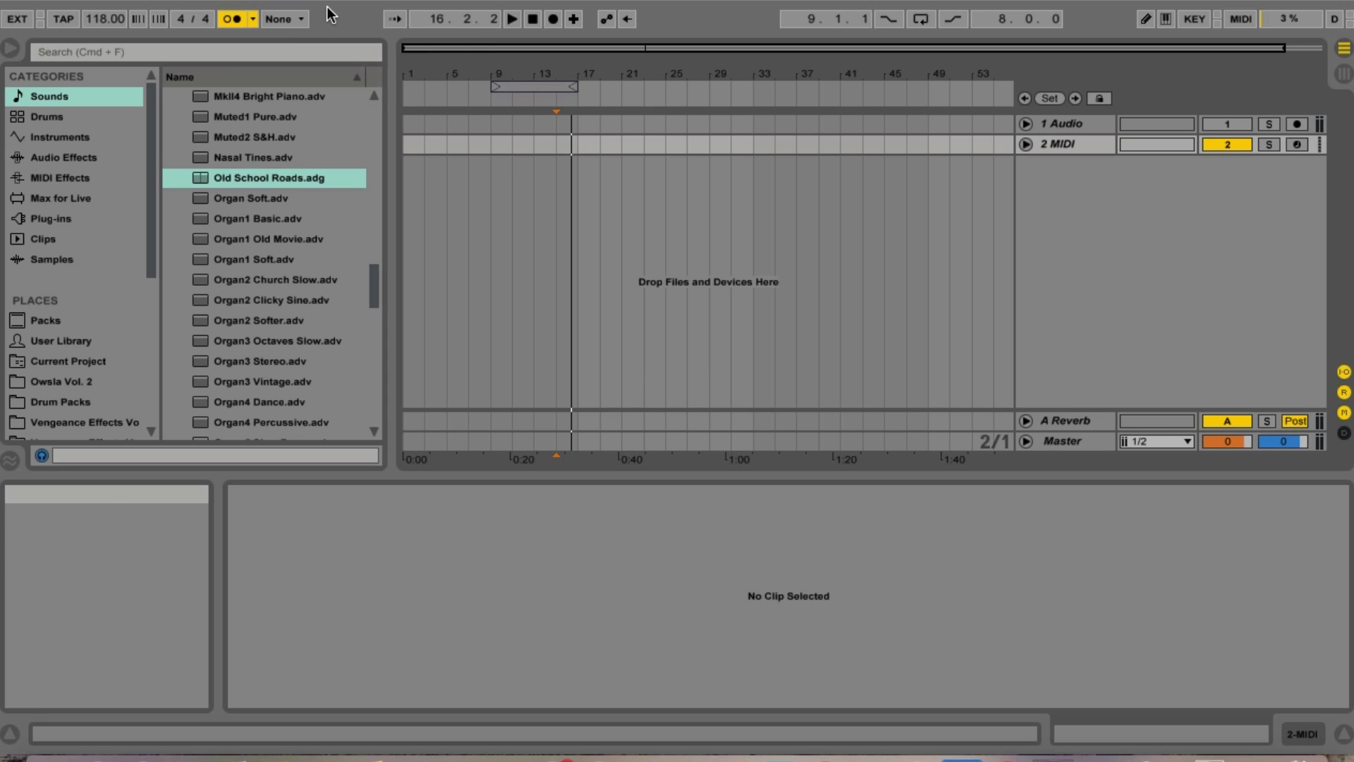
left_click(252, 19)
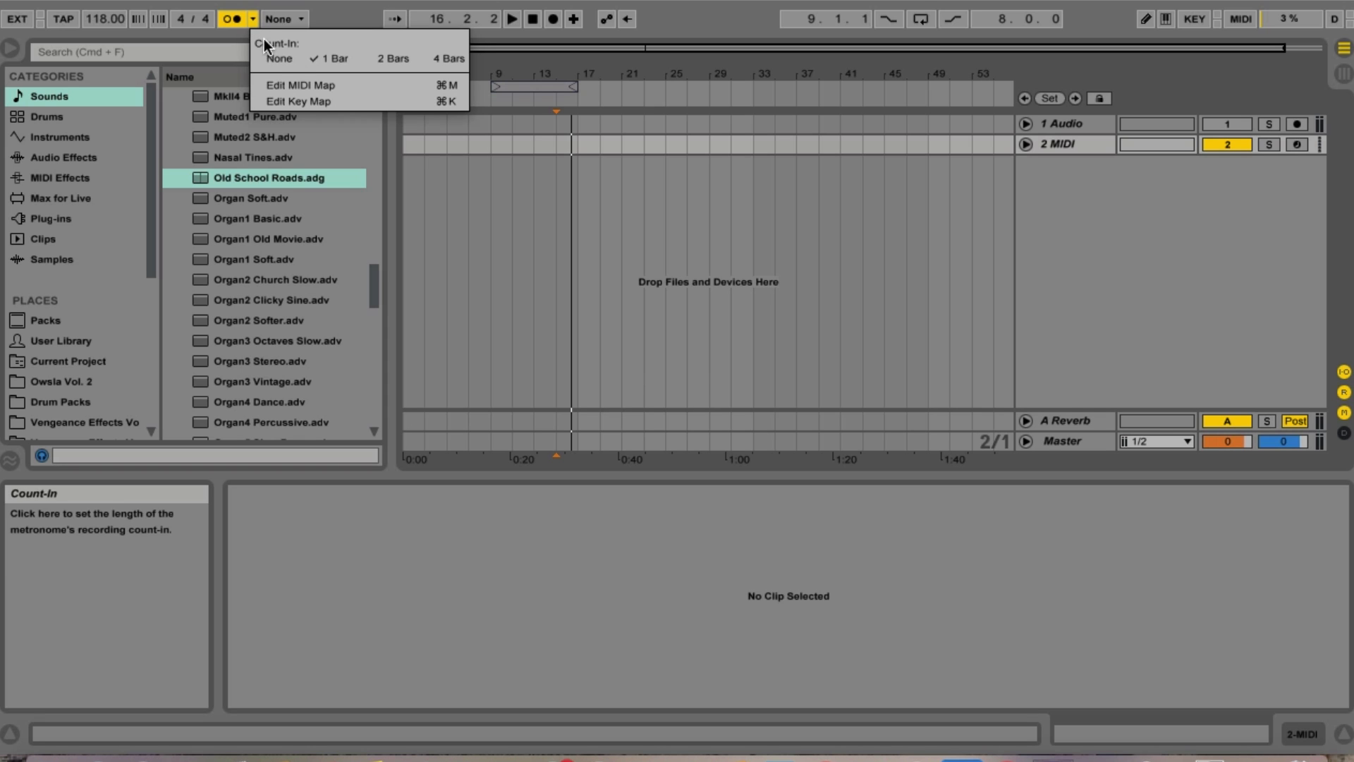
left_click(251, 20)
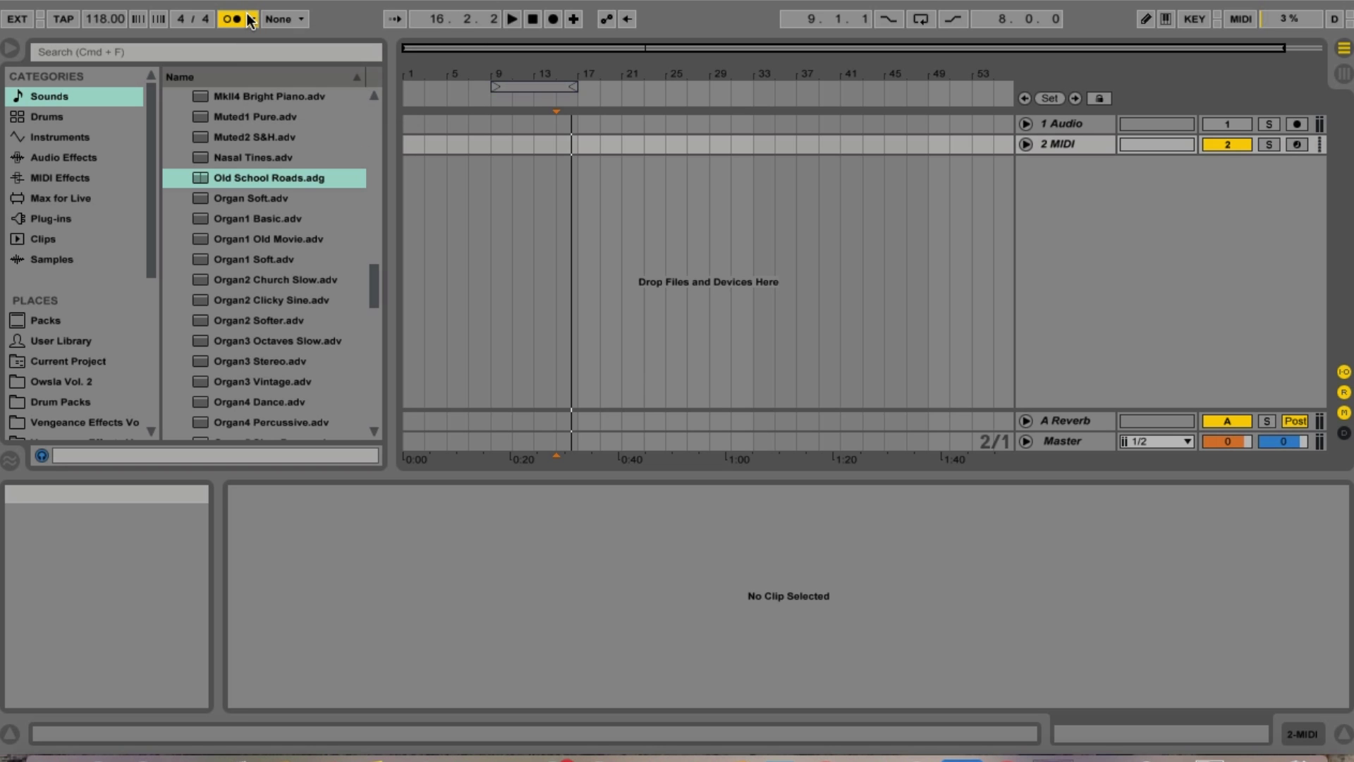
Set the global quantization to 1 Bar and place the insert marker at bar 11 on the MIDI track
left_click(280, 20)
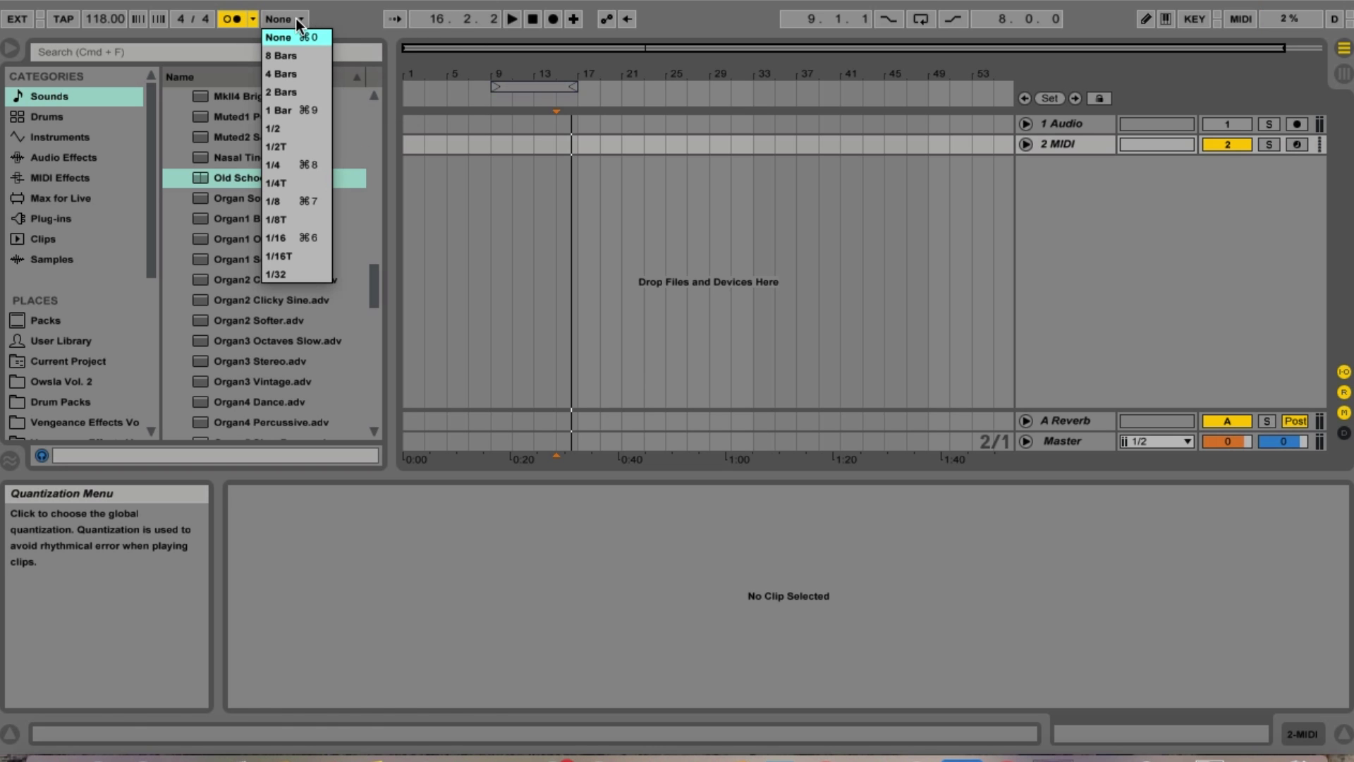
left_click(279, 110)
left_click(571, 148)
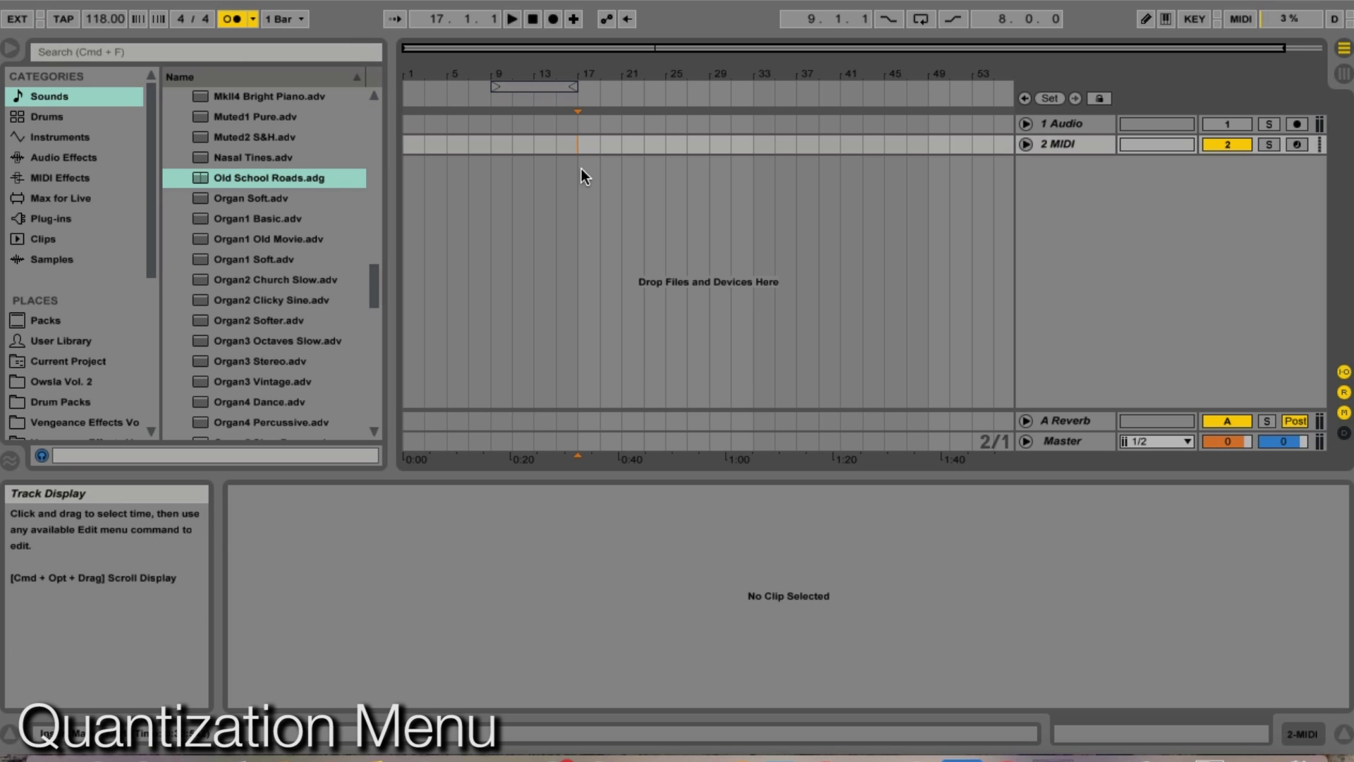
left_click(553, 146)
left_click(512, 141)
Play from the insert marker and make playback jump to earlier bars through the scrub area to test the quantization
key("space")
key("space")
left_click(517, 97)
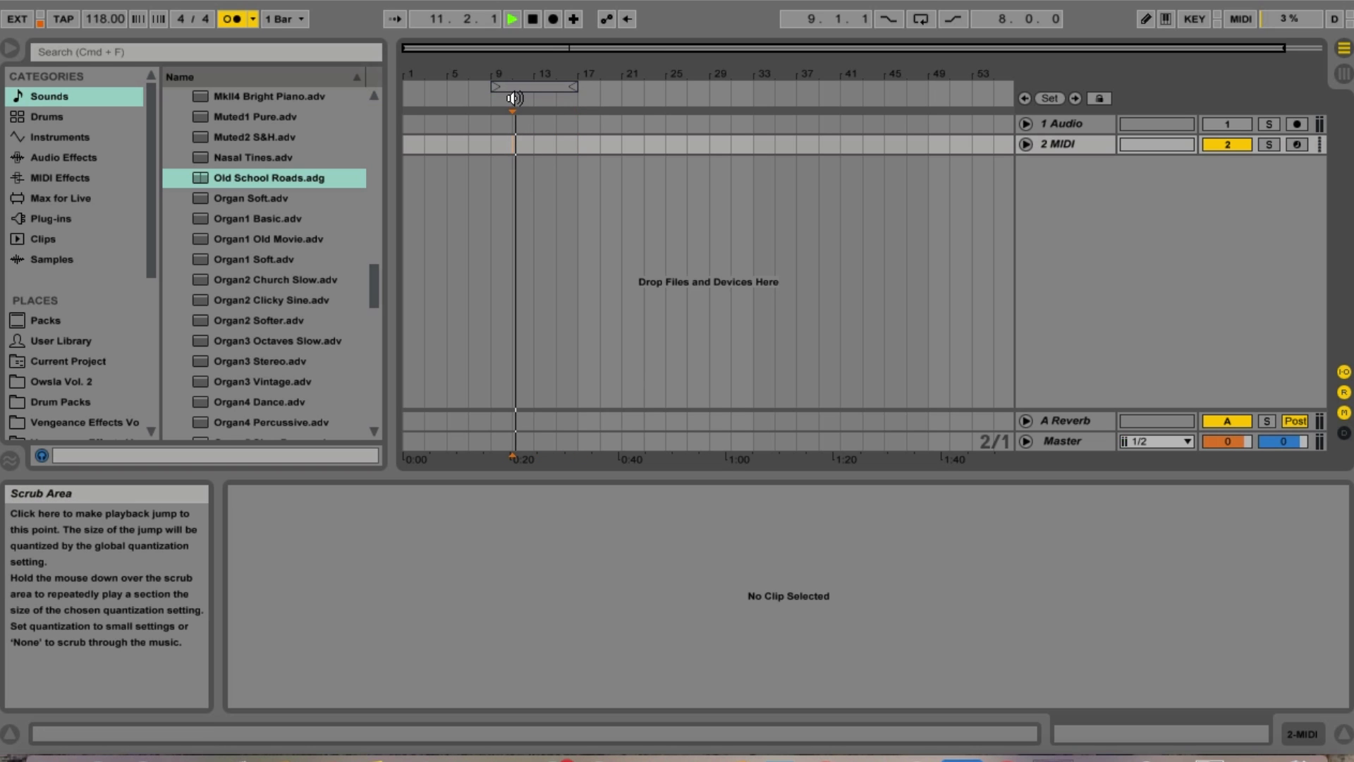
key("space")
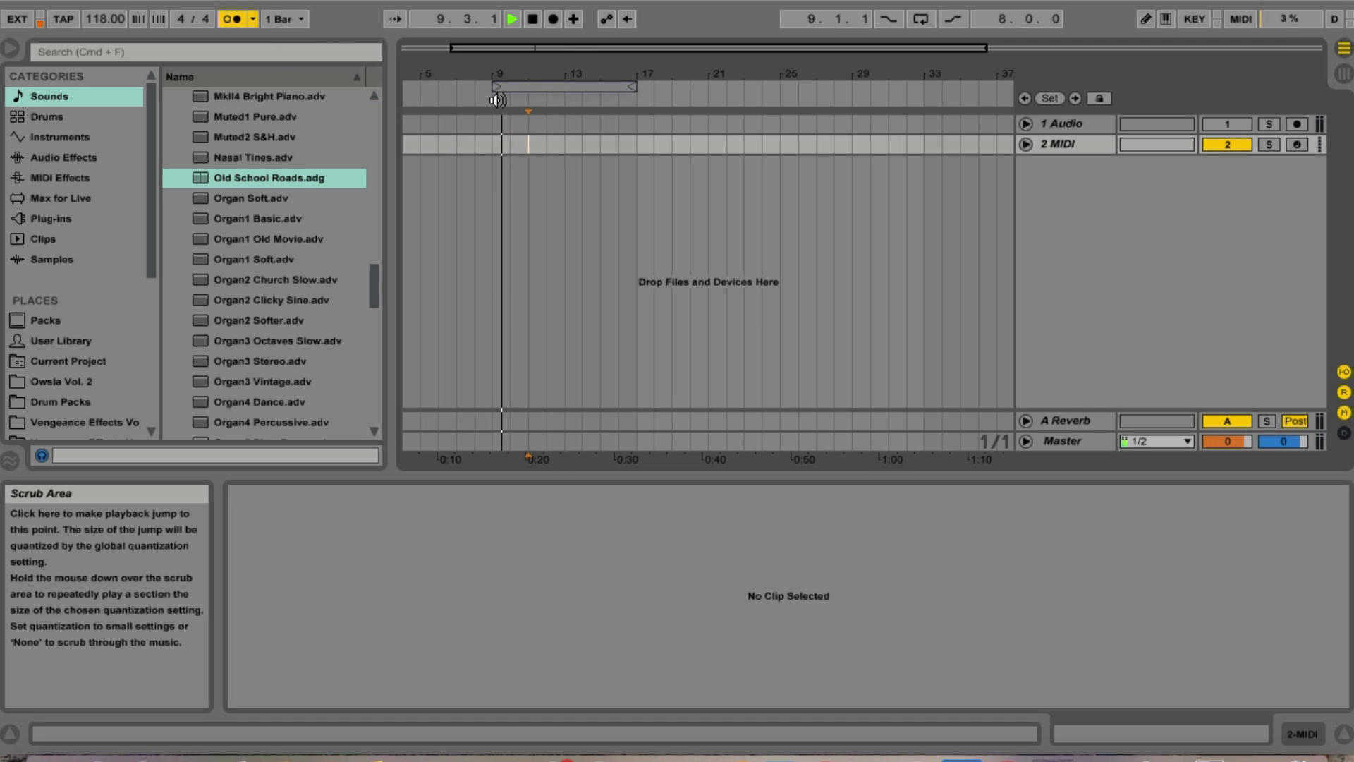
left_click(448, 99)
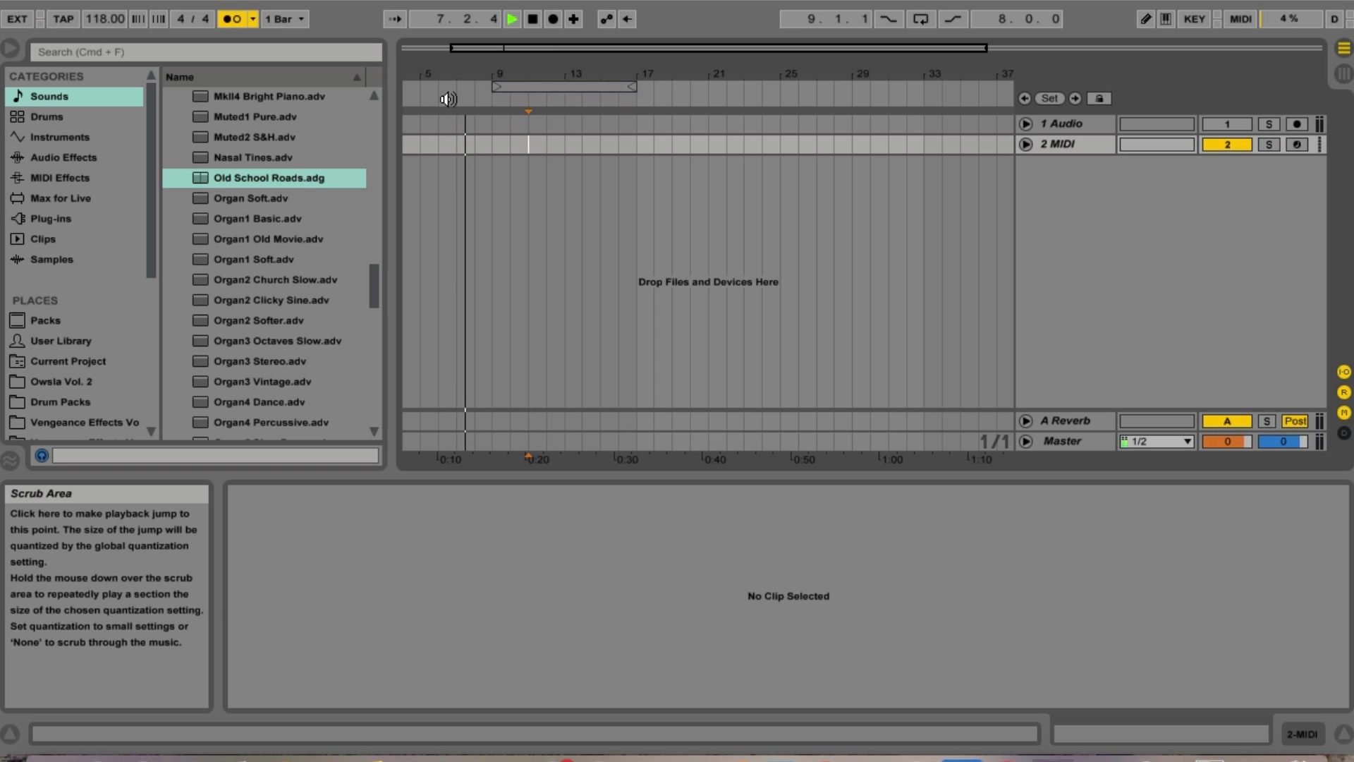
Set the global quantization to None and stop playback
left_click(281, 21)
left_click(281, 37)
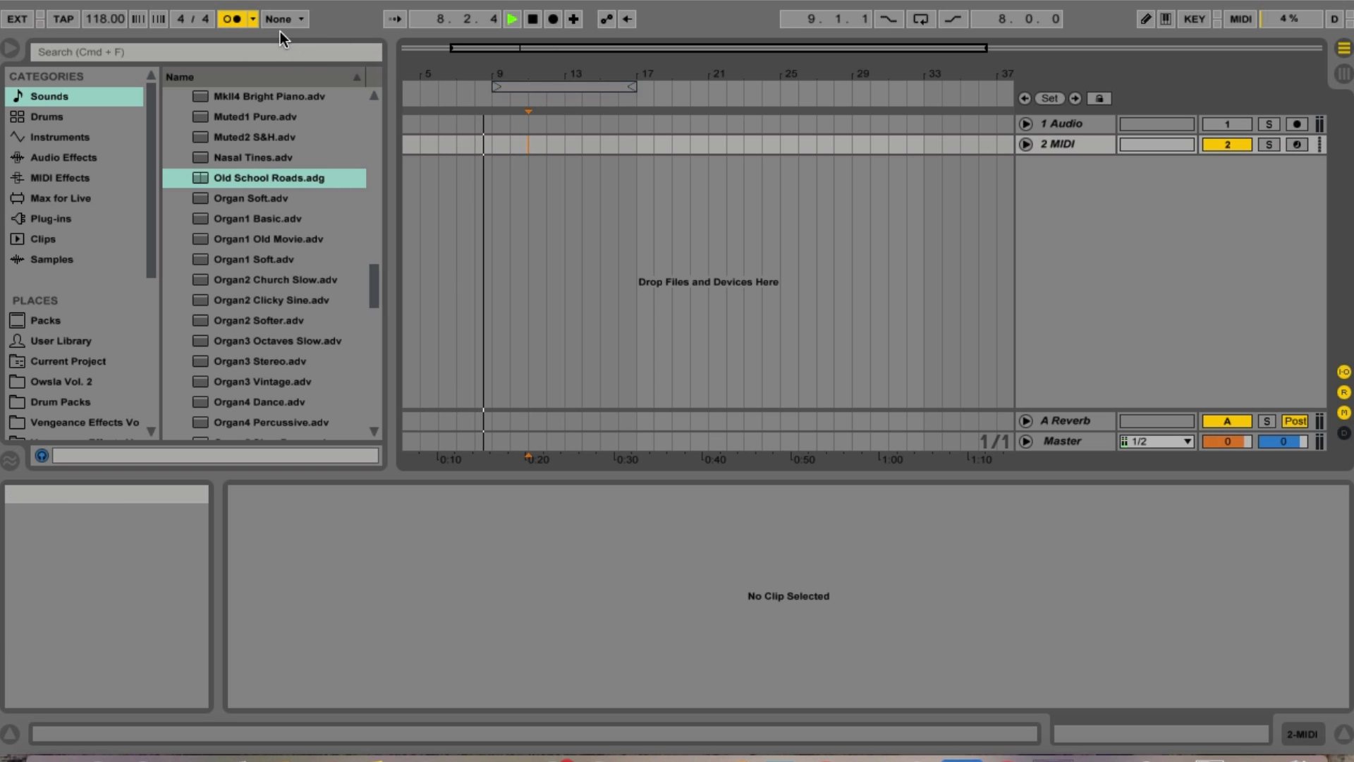
key("space")
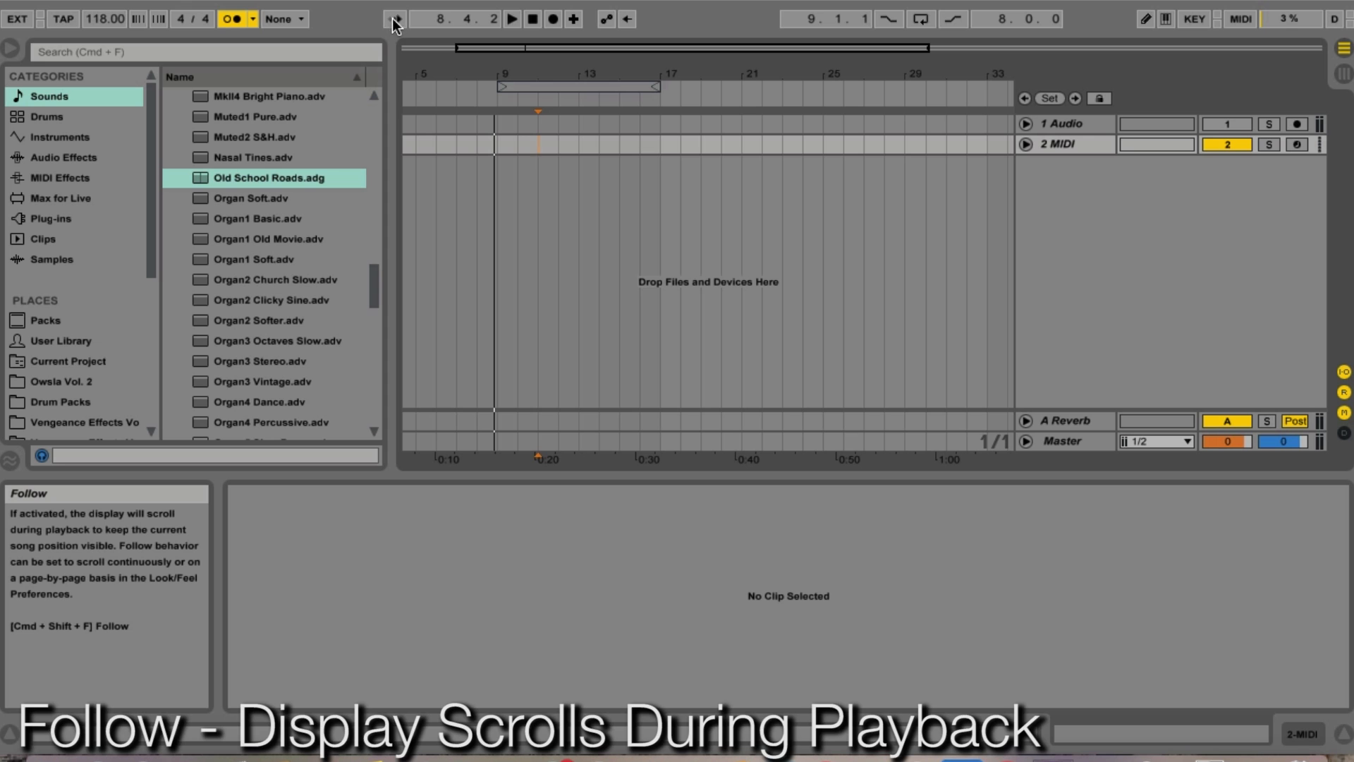
Enable Follow to watch the display scroll during playback, and switch it off again
left_click(395, 21)
left_click_drag(540, 50, 540, 57)
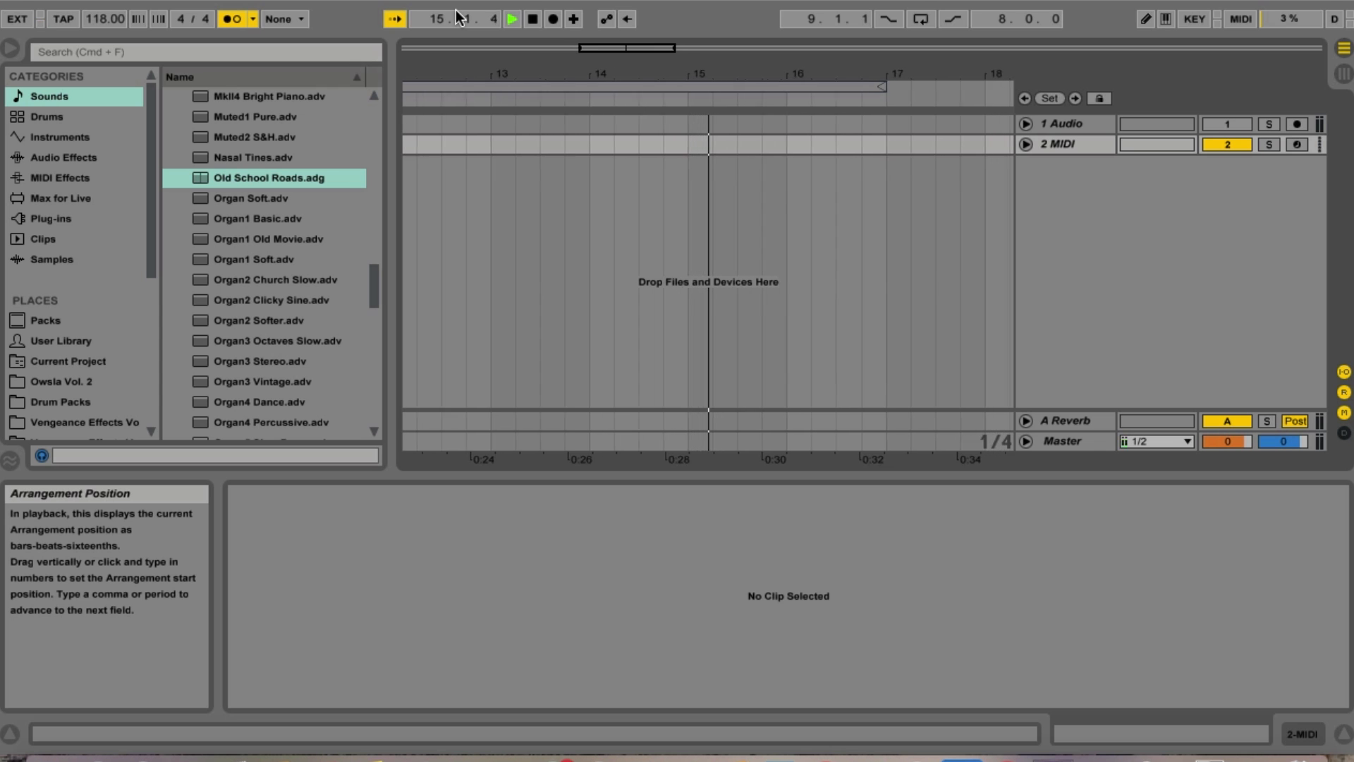
left_click(396, 19)
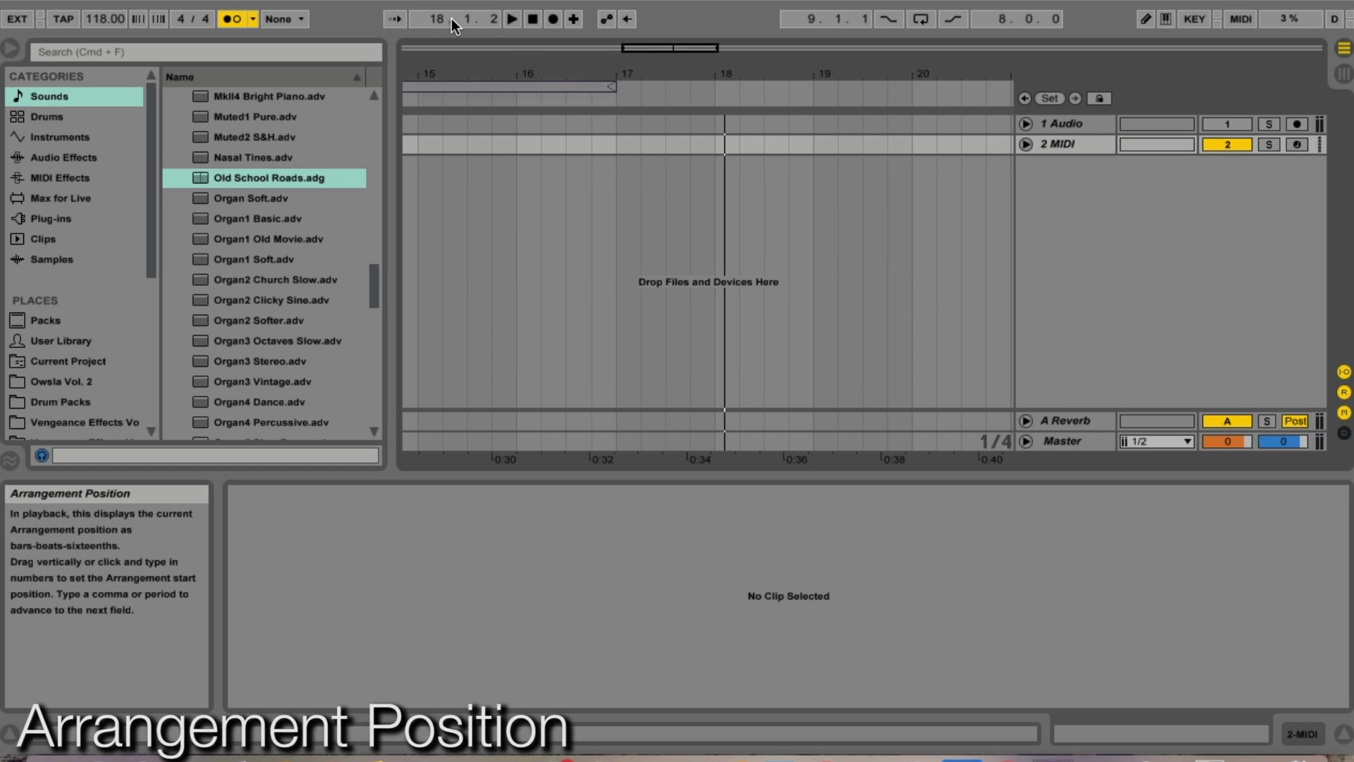
Place the insert marker at the start of bar 18 on the MIDI track
left_click(517, 147)
left_click_drag(665, 48, 665, 43)
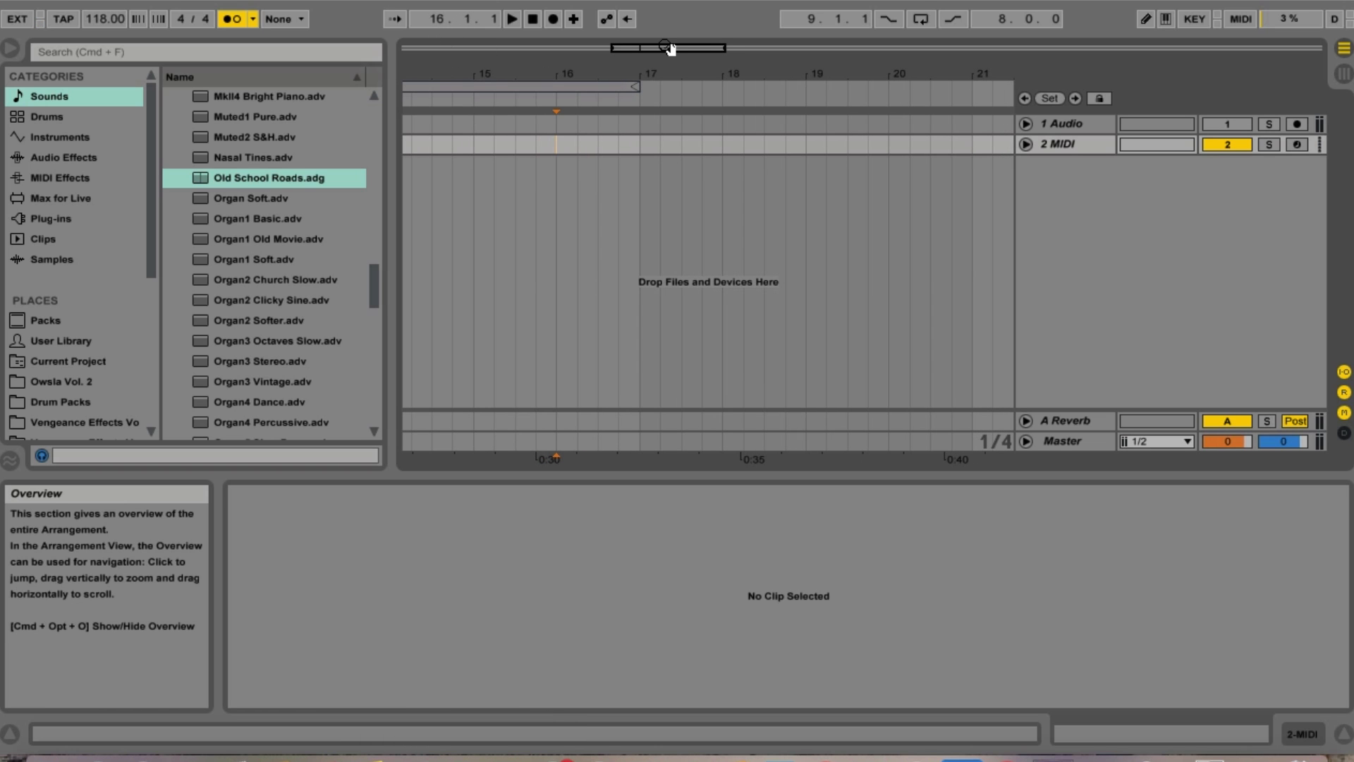
scroll(891, 131, "right", 10)
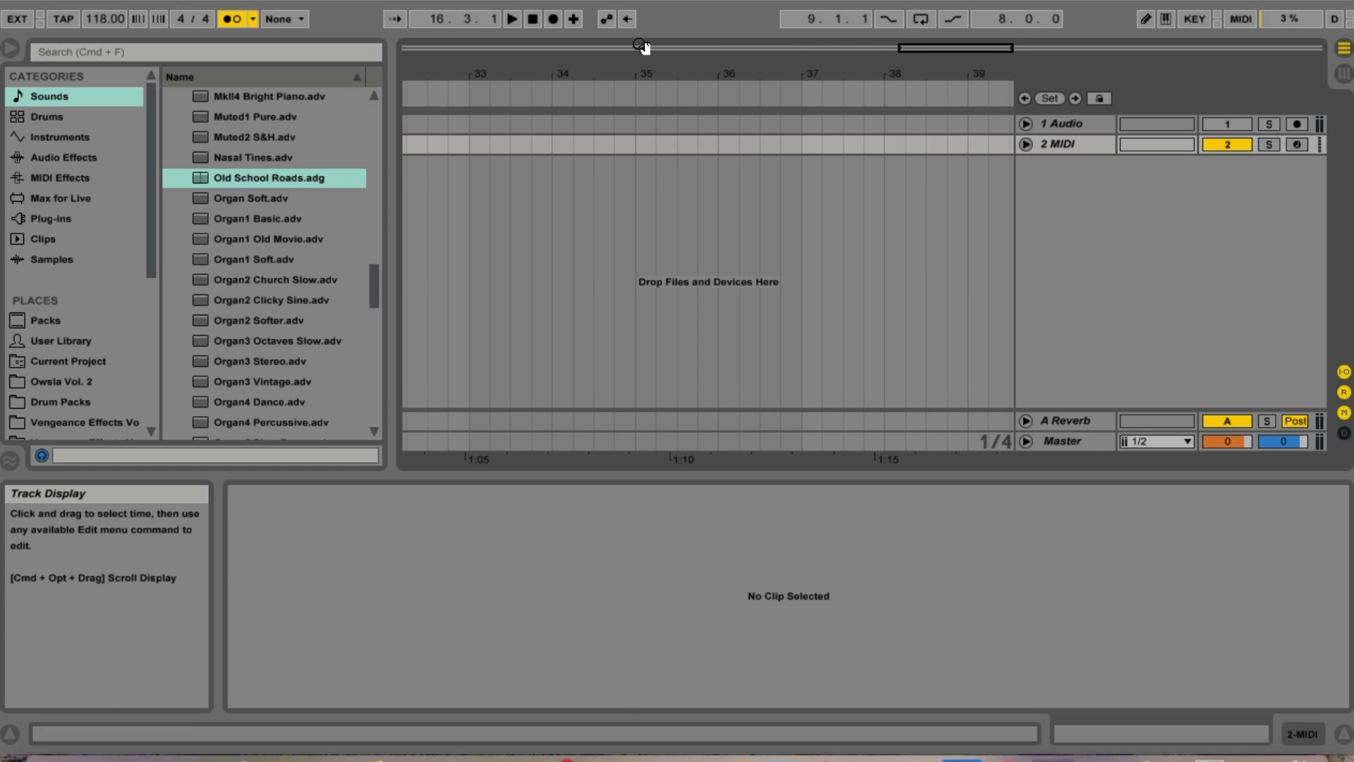
scroll(496, 148, "left", 10)
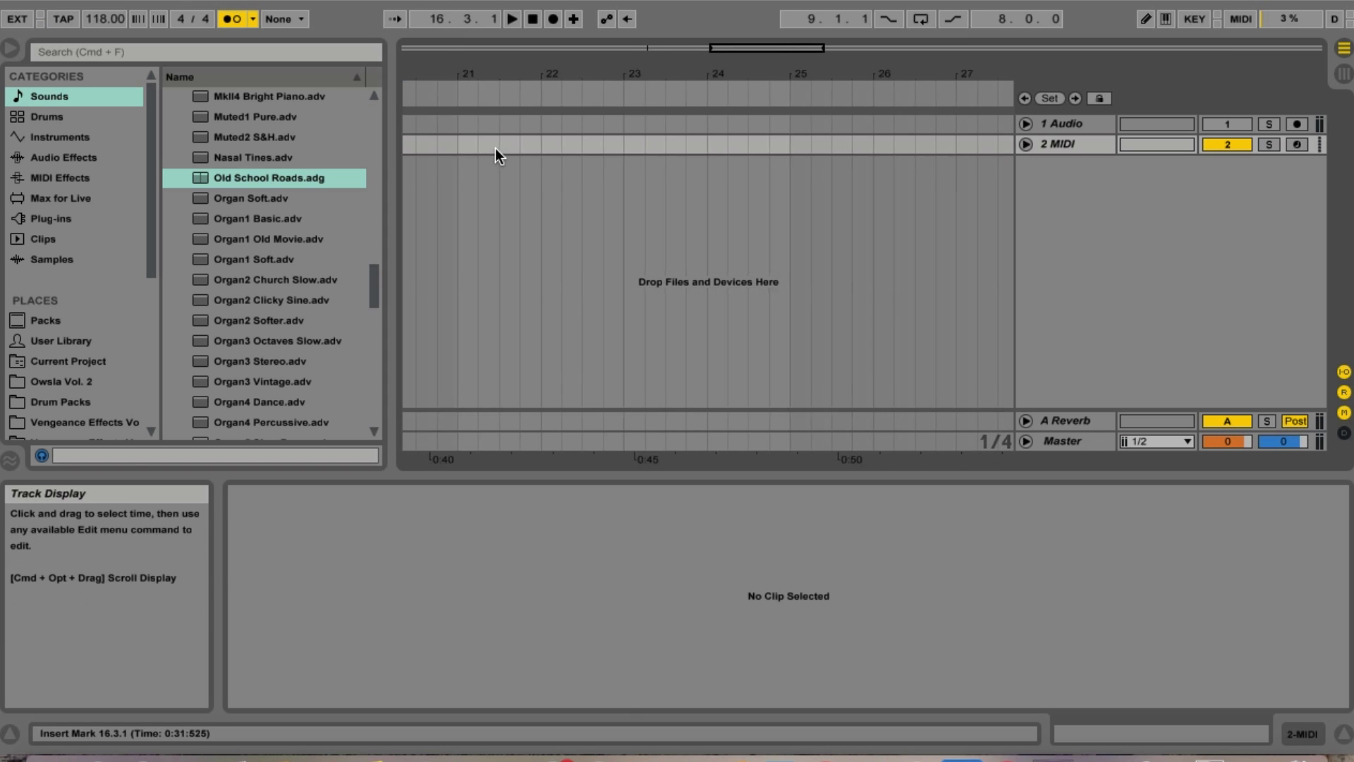
left_click(785, 141)
left_click(697, 134)
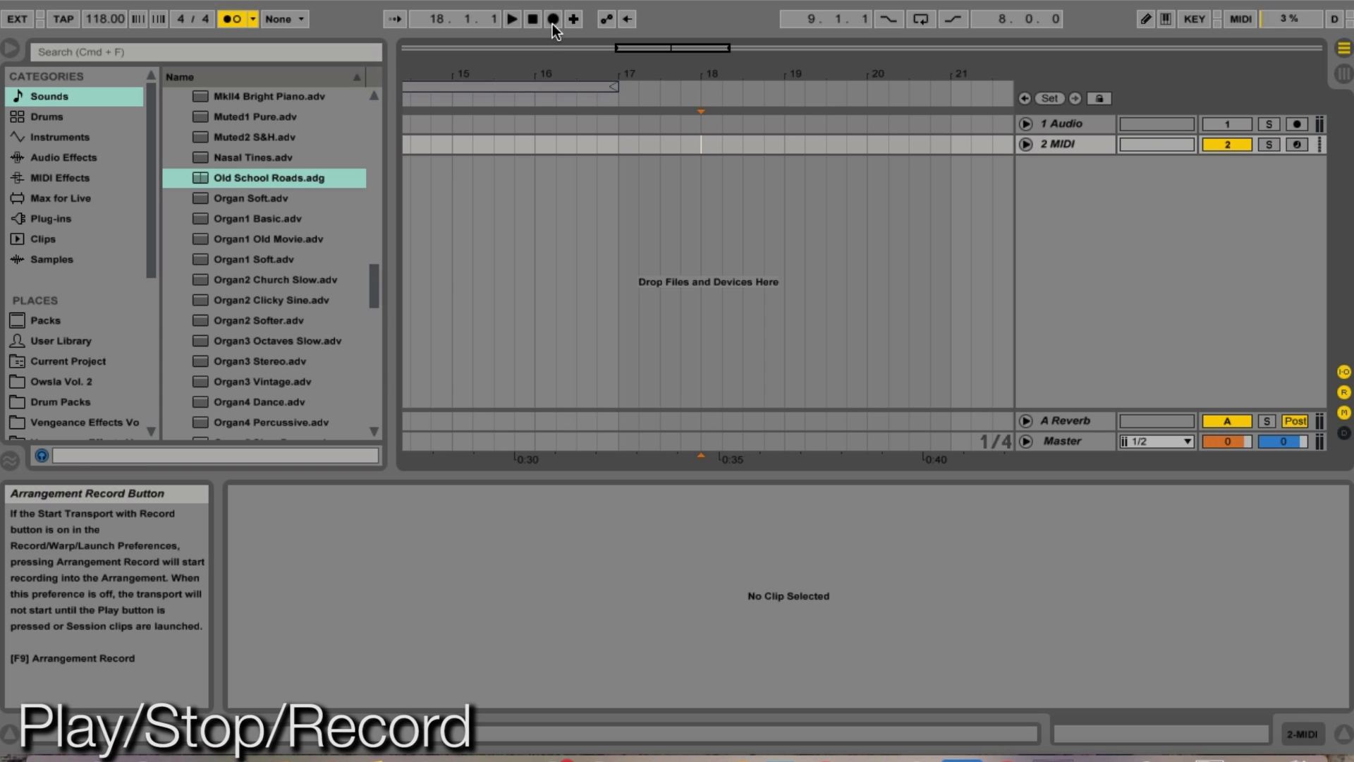
Unfold the MIDI track and load the Old School Roads.adg instrument onto it
left_click(1025, 144)
scroll(828, 167, "left", 6)
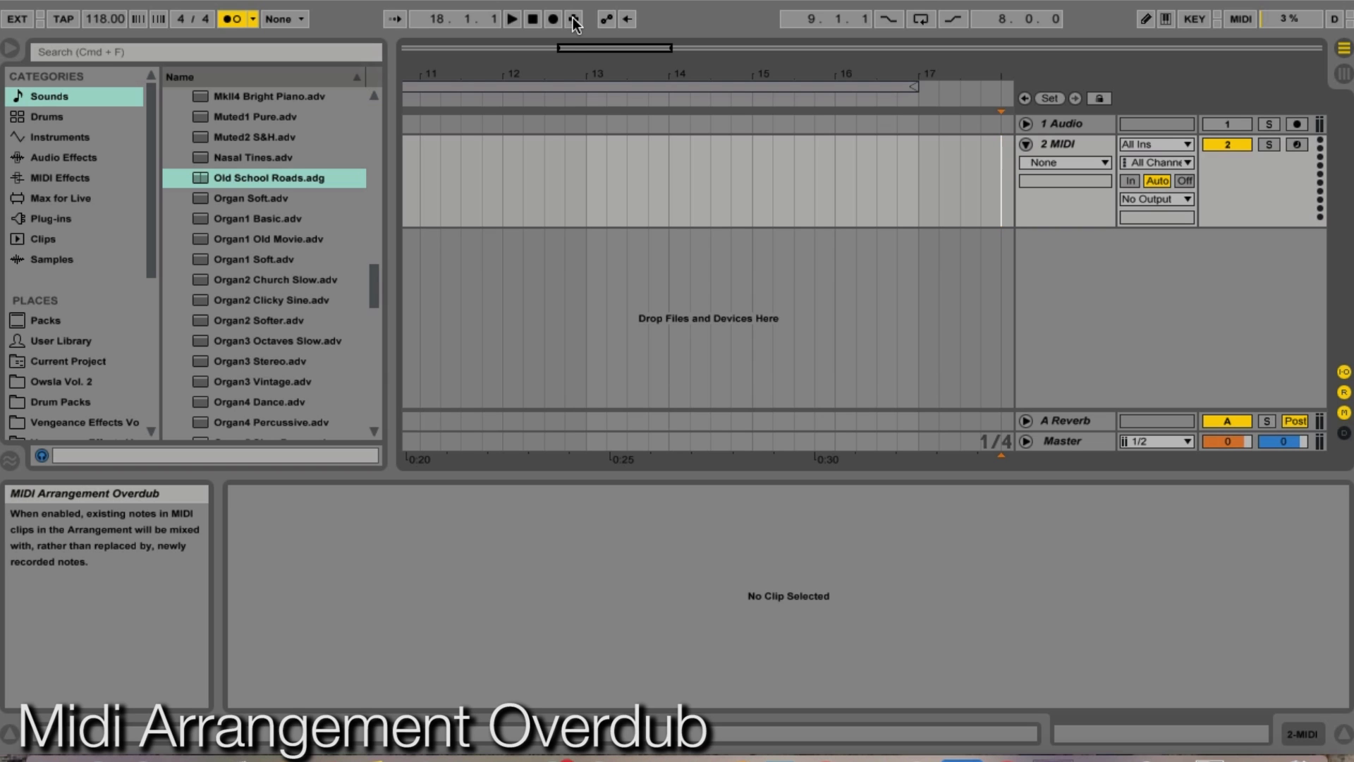
left_click(1058, 144)
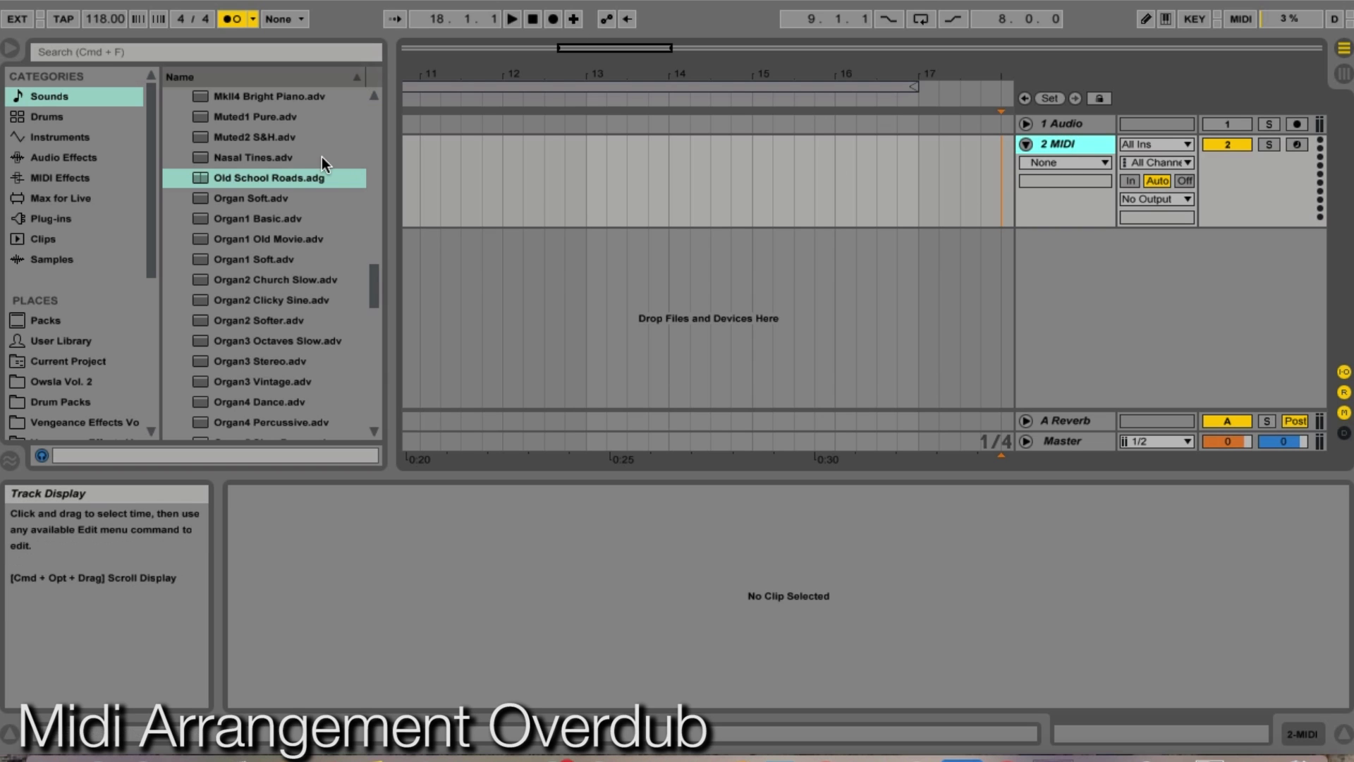
left_click_drag(282, 175, 782, 142)
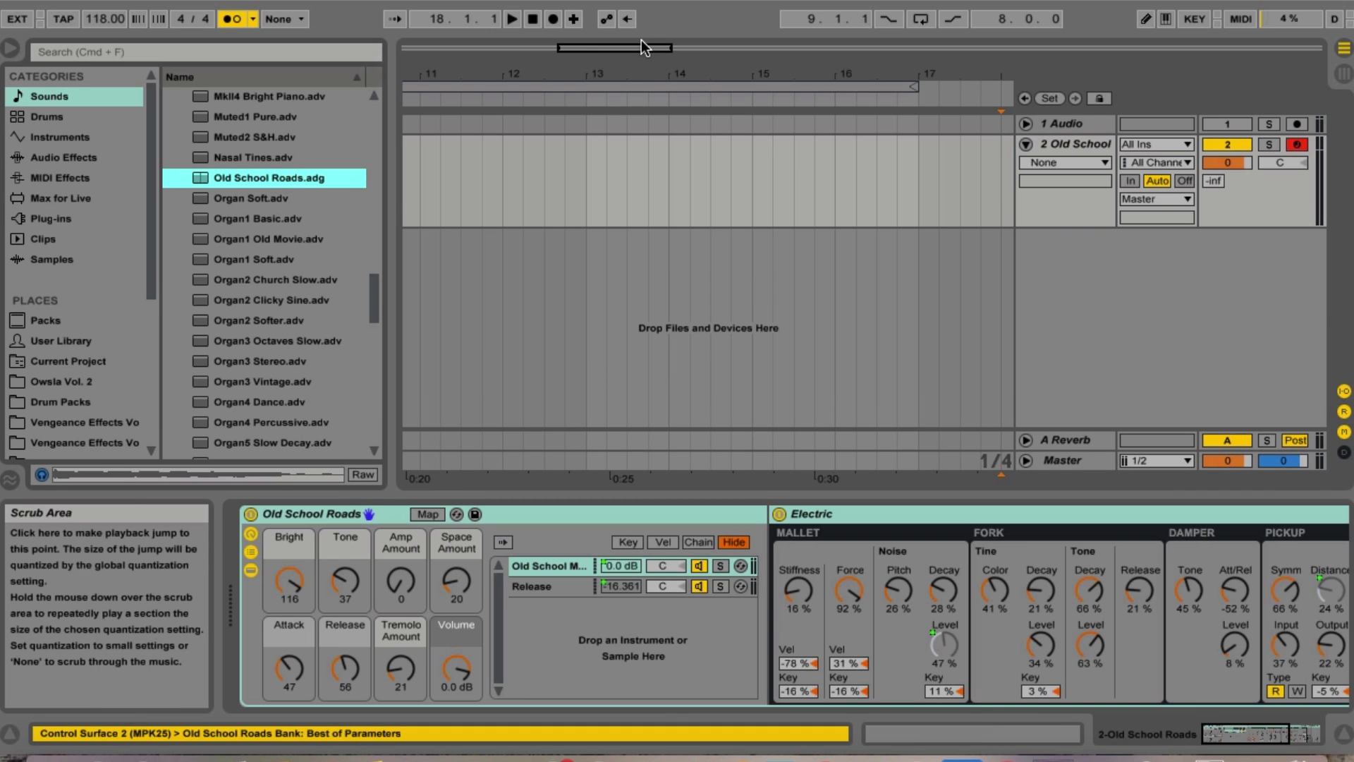
Record a chord into a MIDI clip about one bar long, starting at bar 18 on the Old School Roads track
left_click(553, 18)
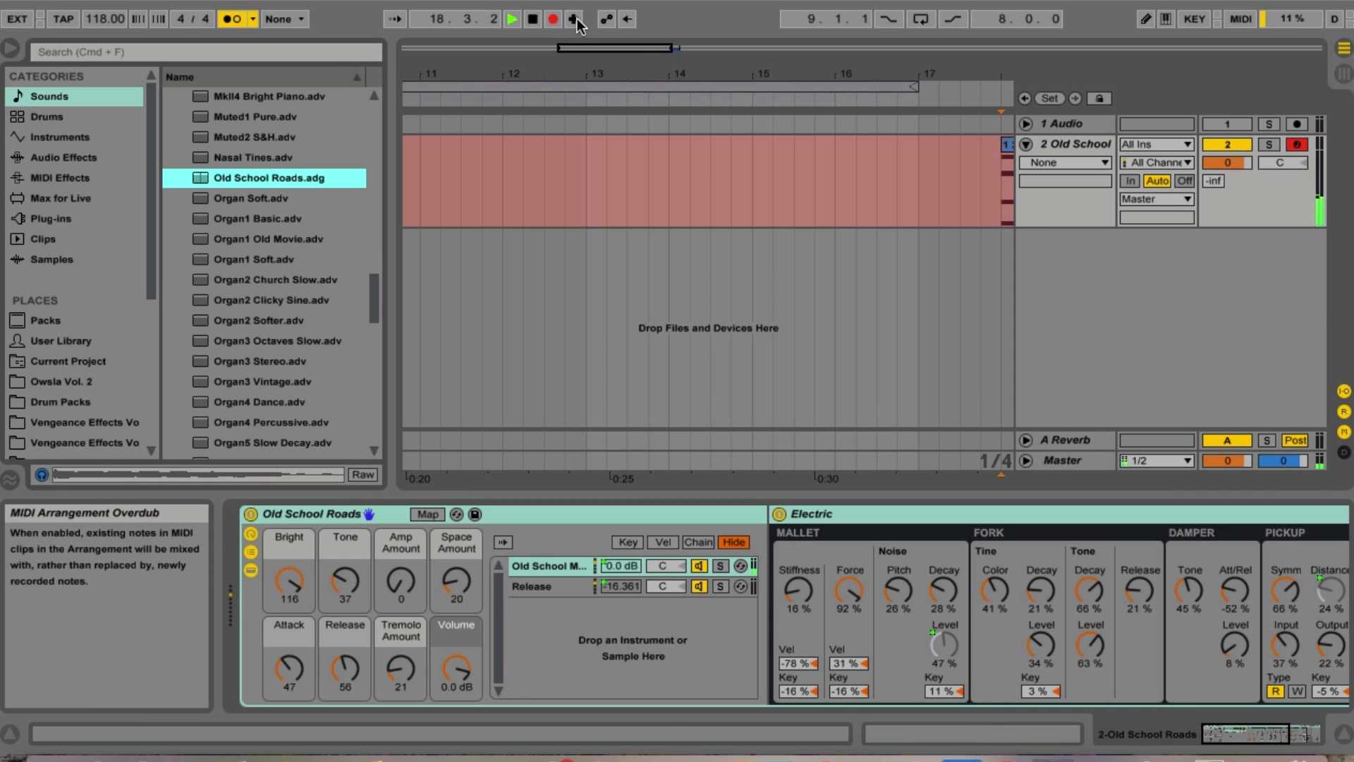
key("space")
scroll(785, 169, "right", 4)
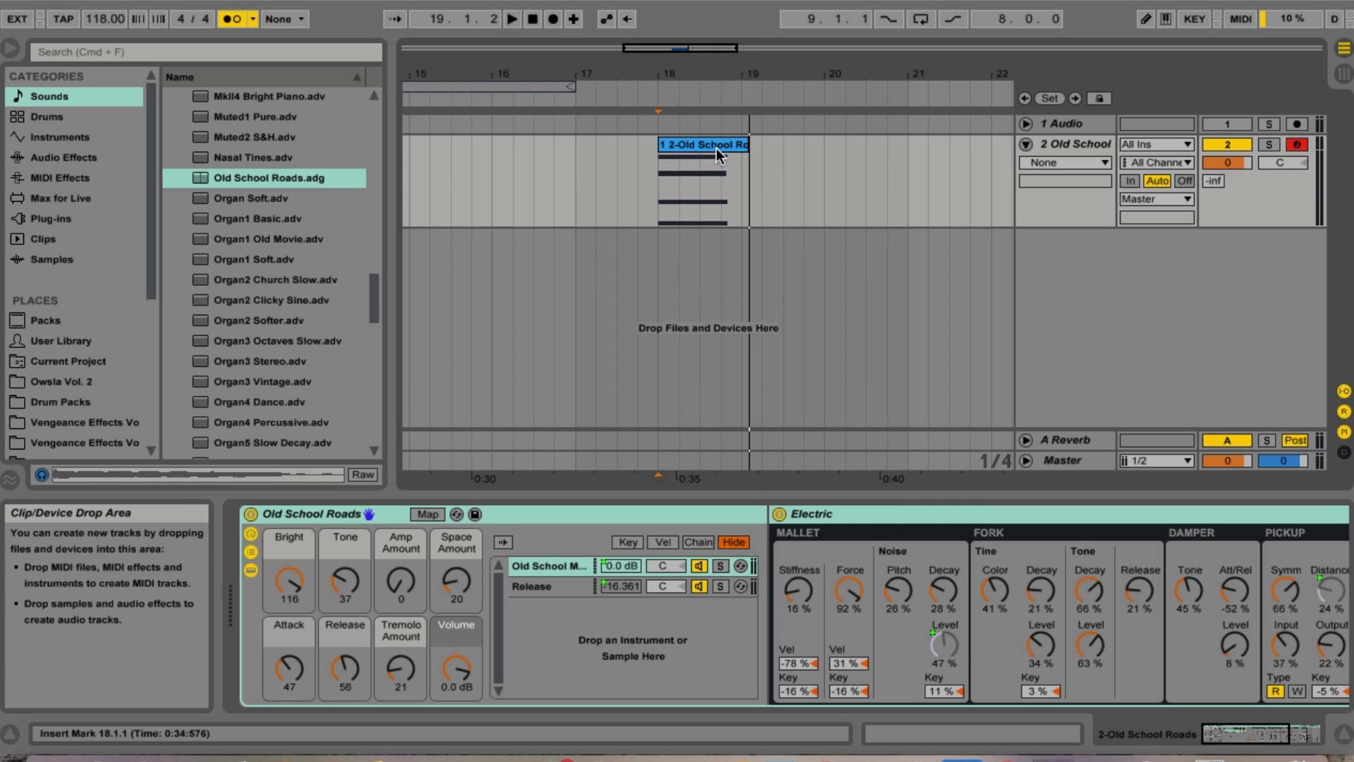
Record over the bar 18 clip with MIDI Arrangement Overdub off, and undo that recording
left_click(717, 148)
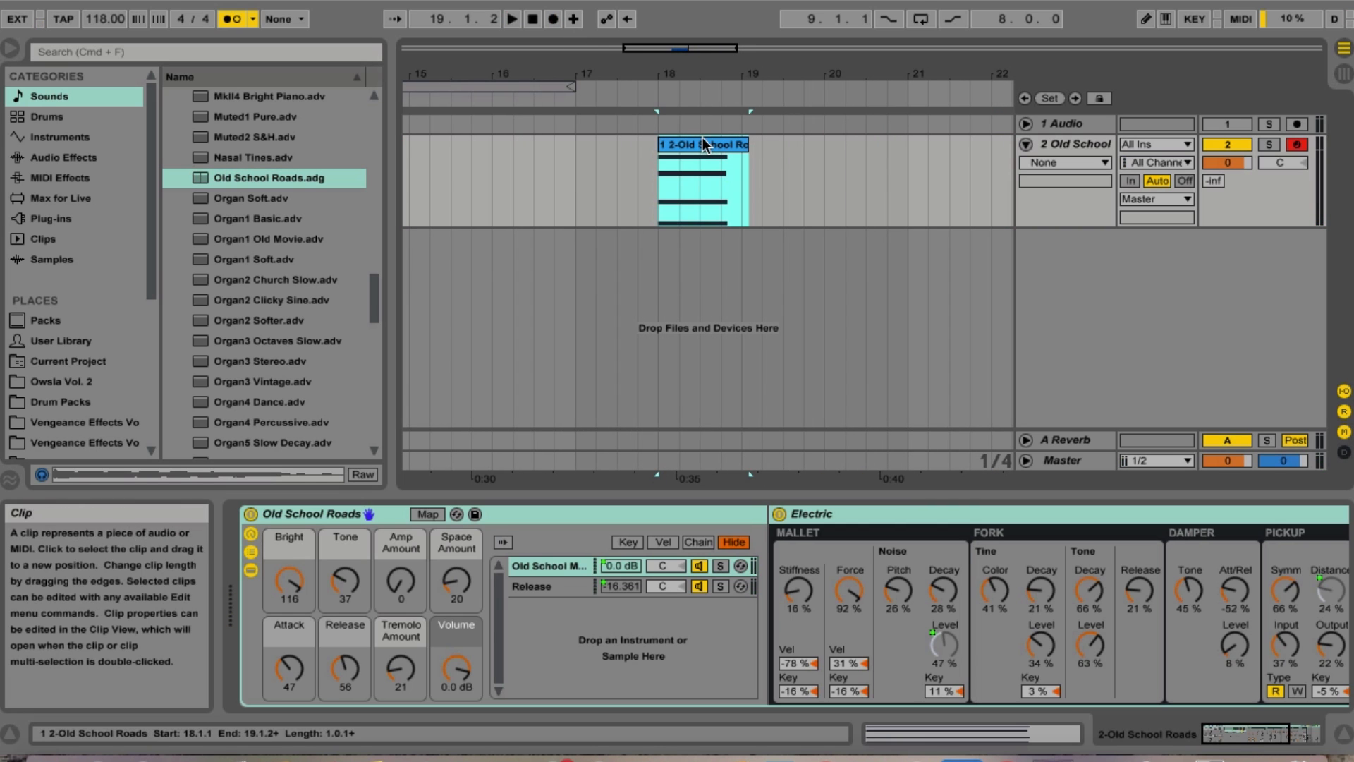
left_click(546, 22)
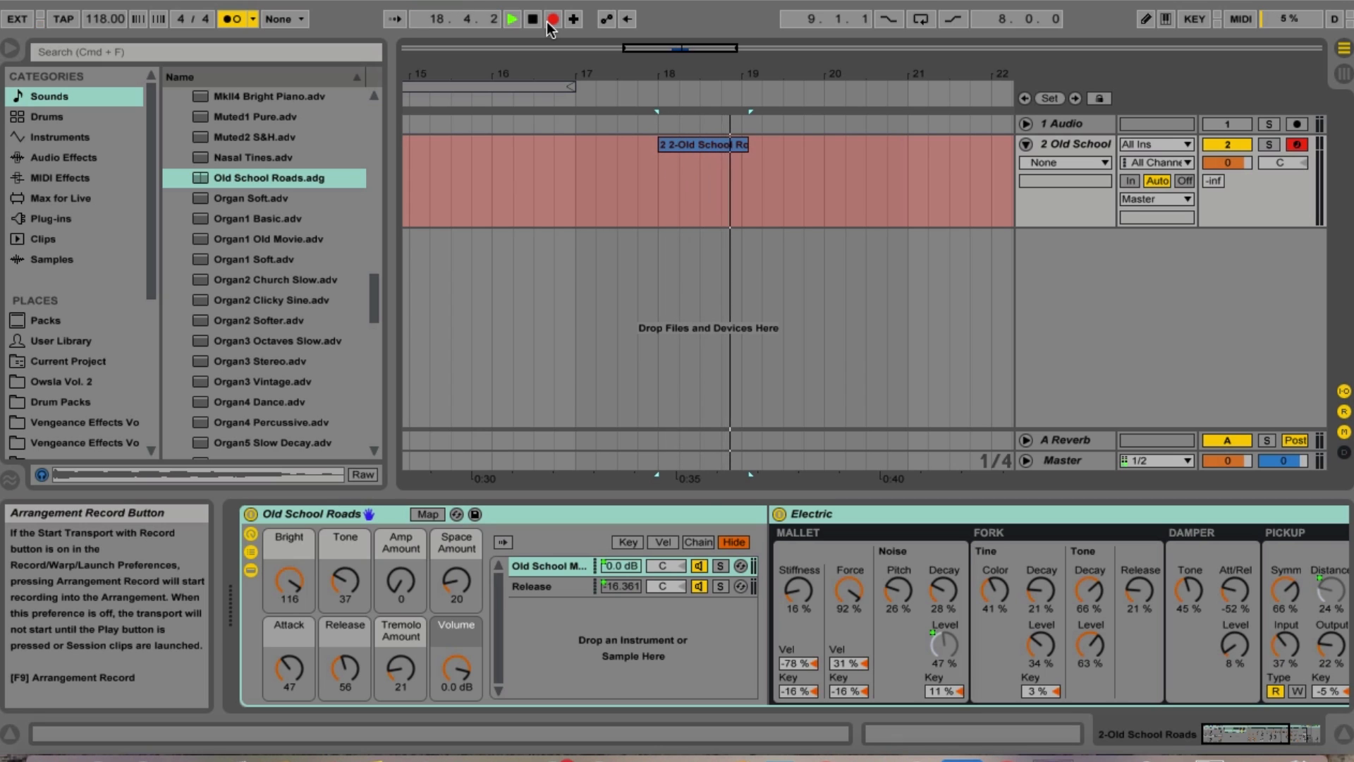
key("space")
key("super+z")
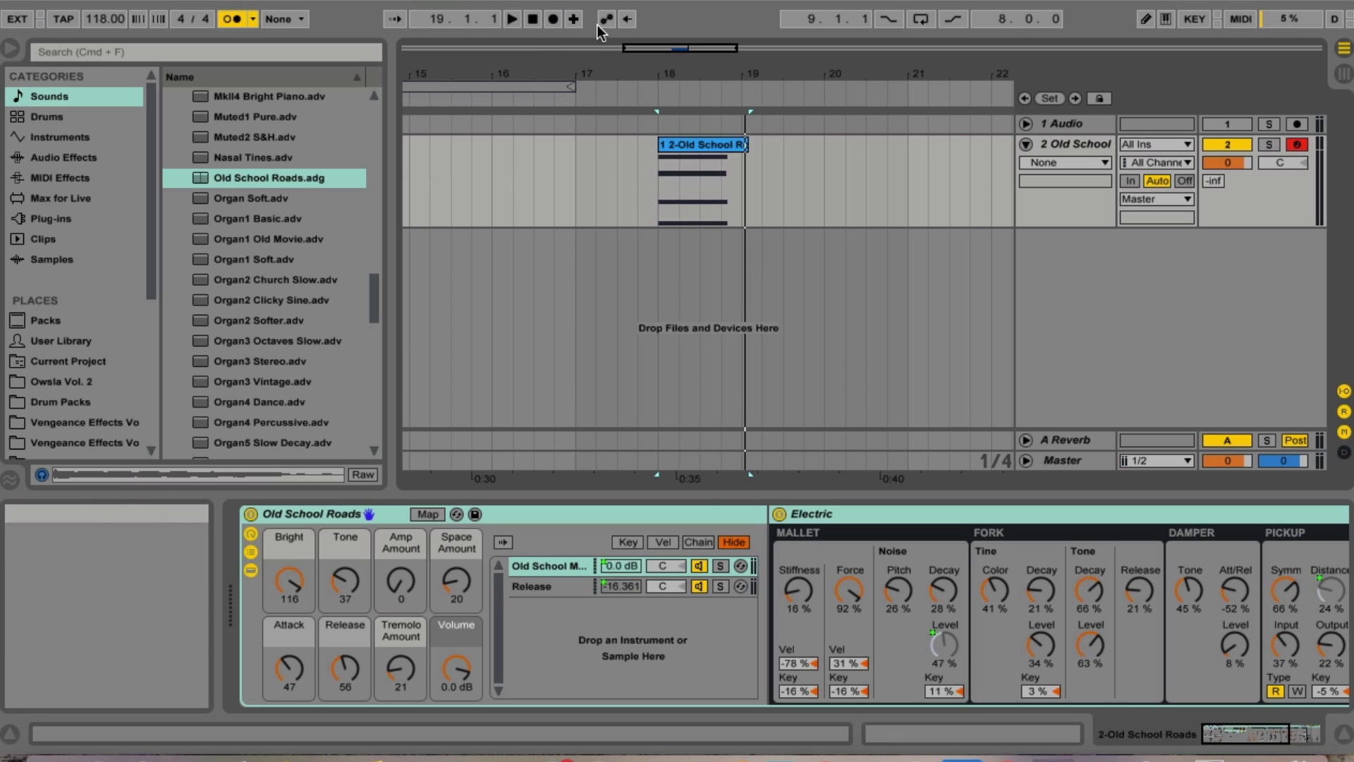
Record extra notes into the bar 18 clip with MIDI Arrangement Overdub turned on, and stop the recording
left_click(574, 19)
left_click(685, 141)
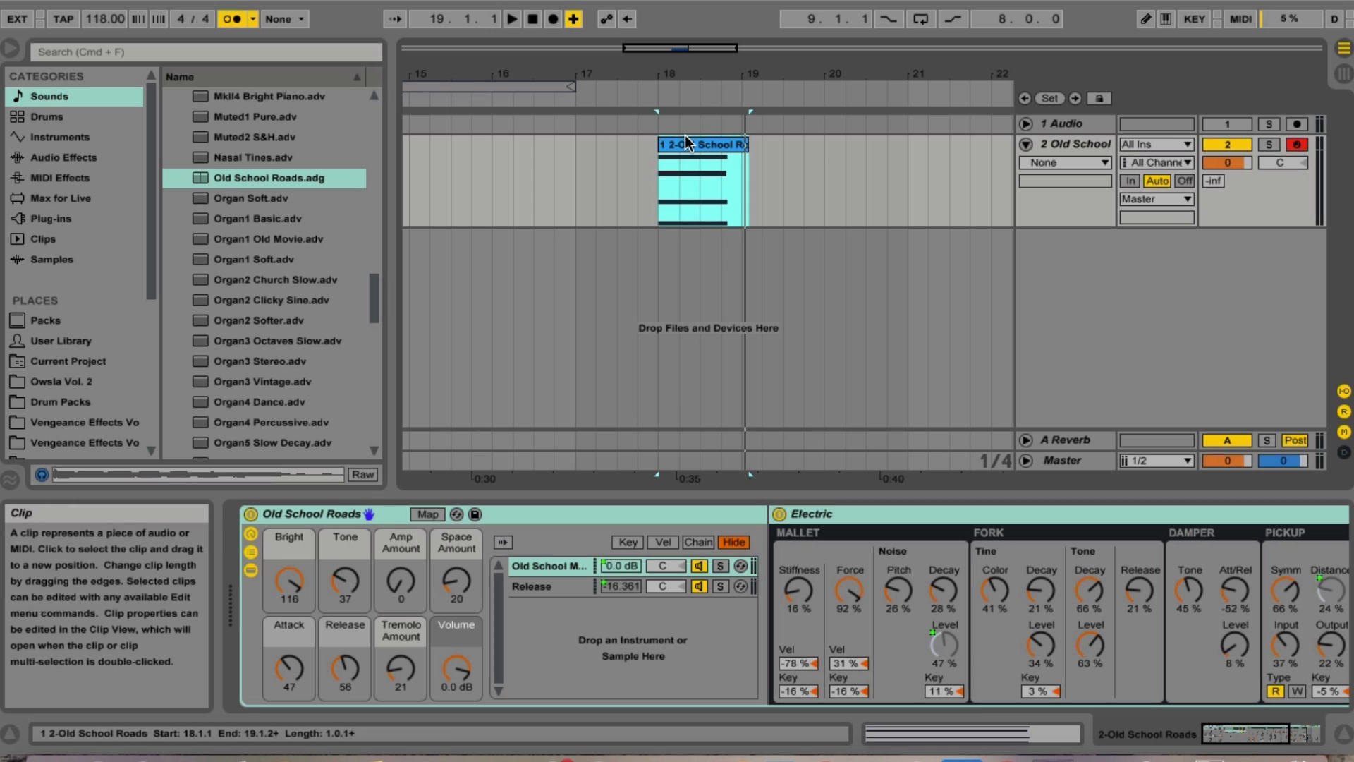
left_click(554, 19)
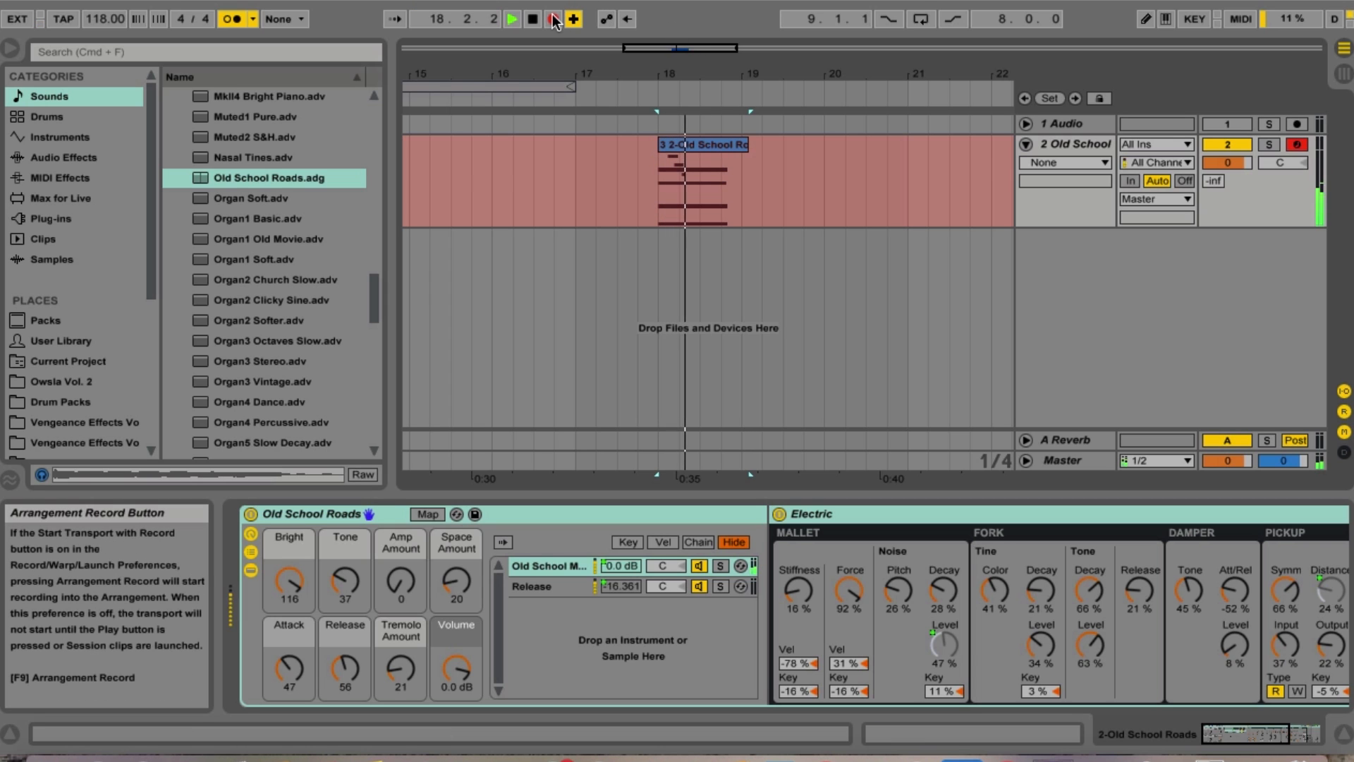
key("space")
Delete the recorded MIDI clip and place the insert marker at the start of bar 18
left_click(693, 144)
key("Delete")
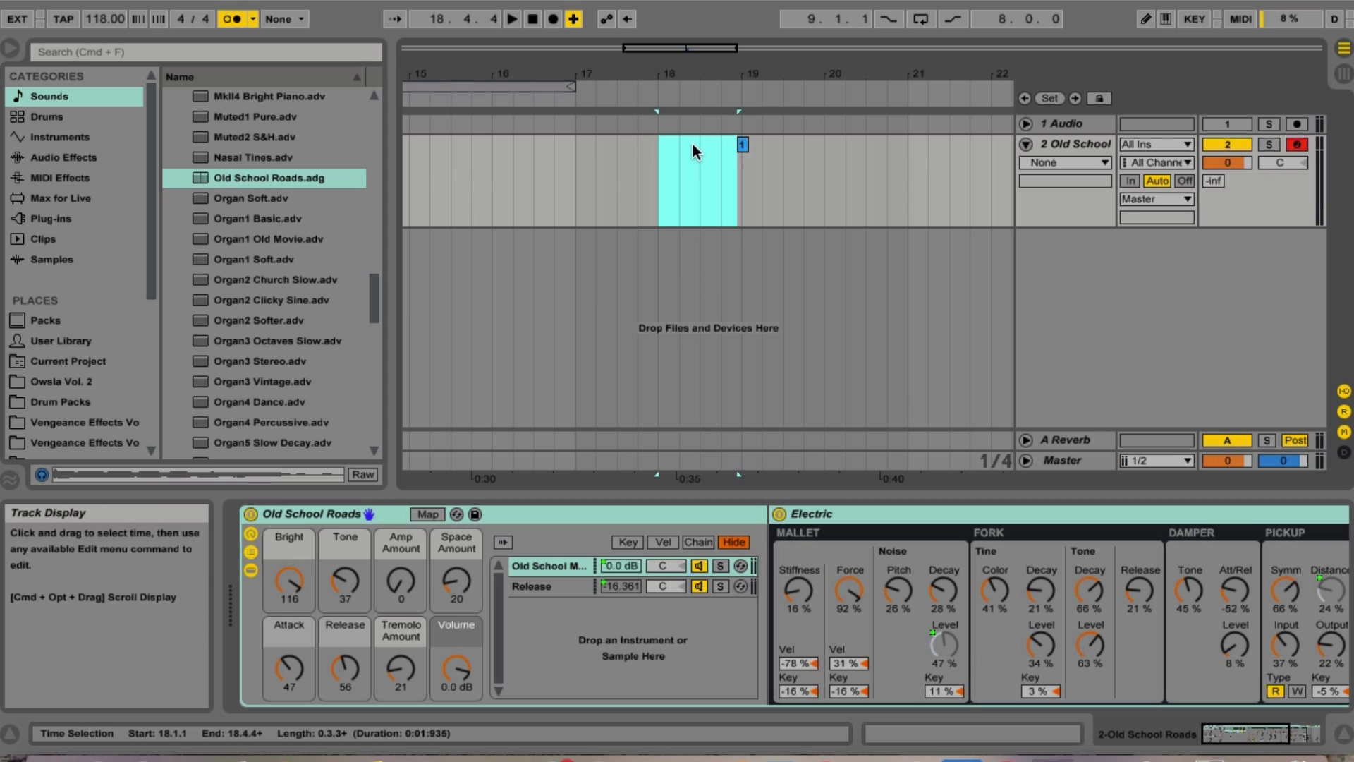
left_click(661, 187)
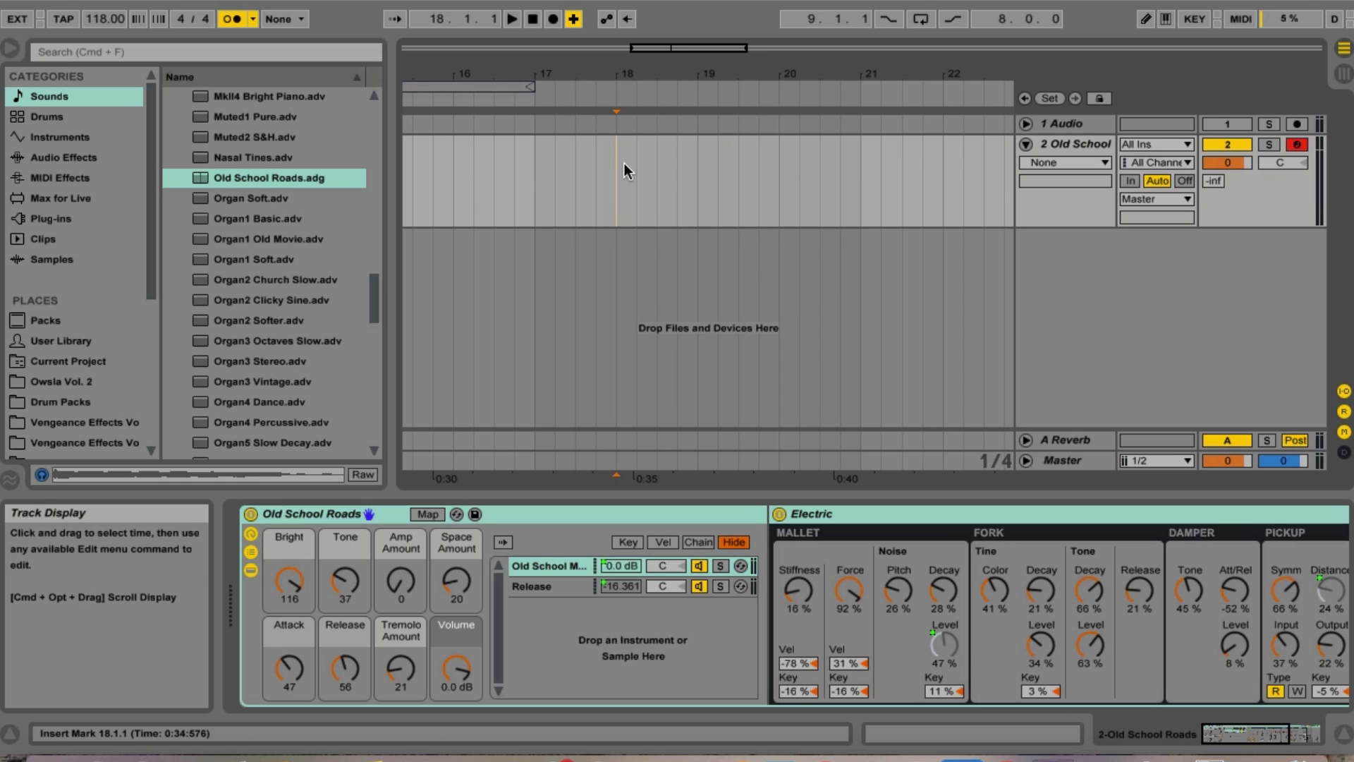
Swap MIDI Arrangement Overdub for Automation Arm and show the Track Volume automation of the Old School Roads track
left_click(573, 20)
left_click(606, 19)
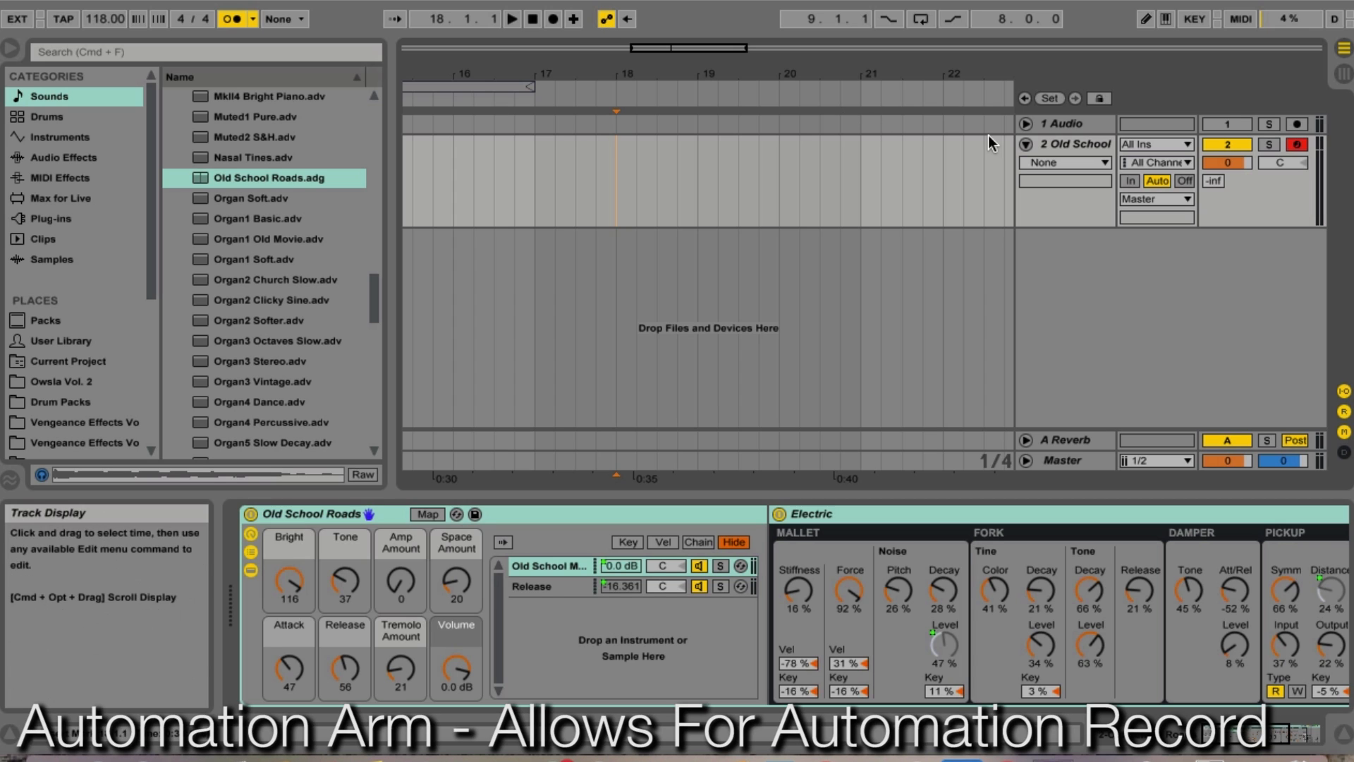
left_click(1075, 145)
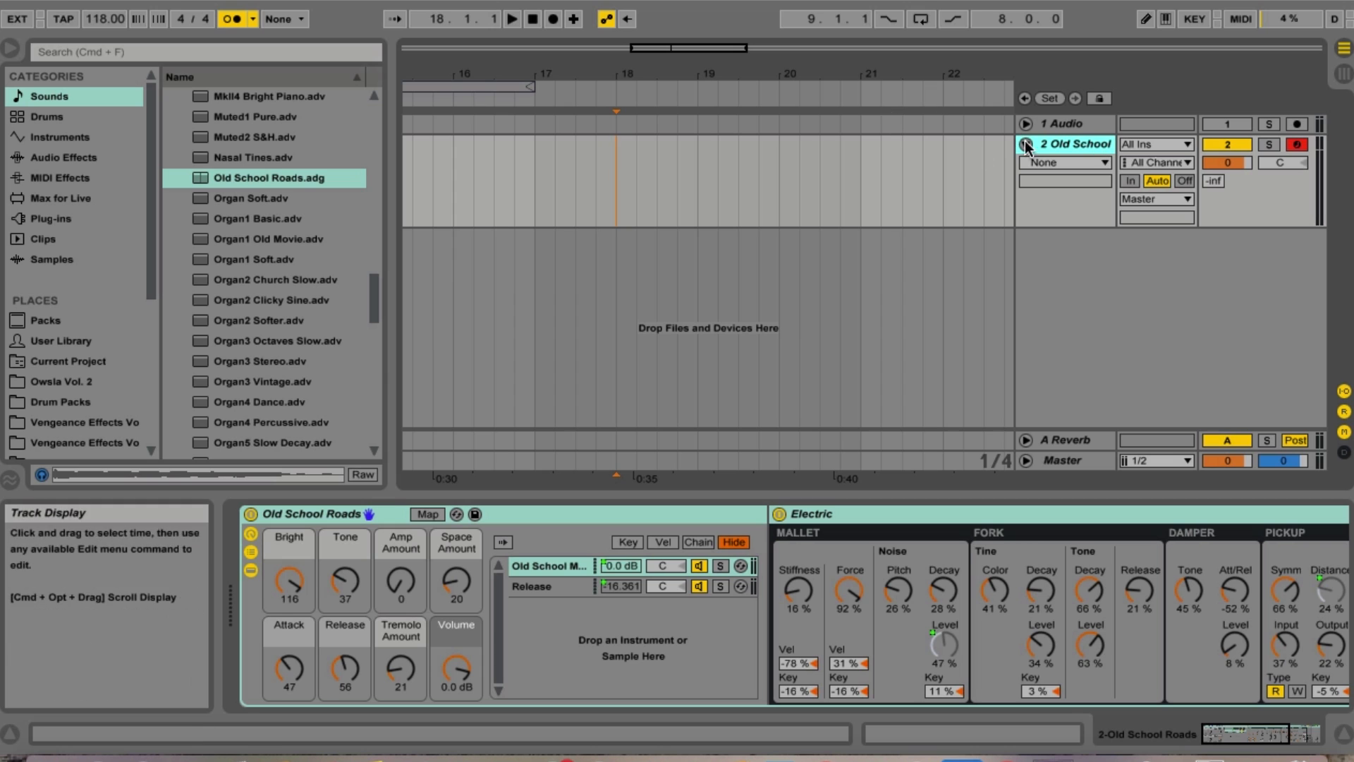
left_click(1228, 162)
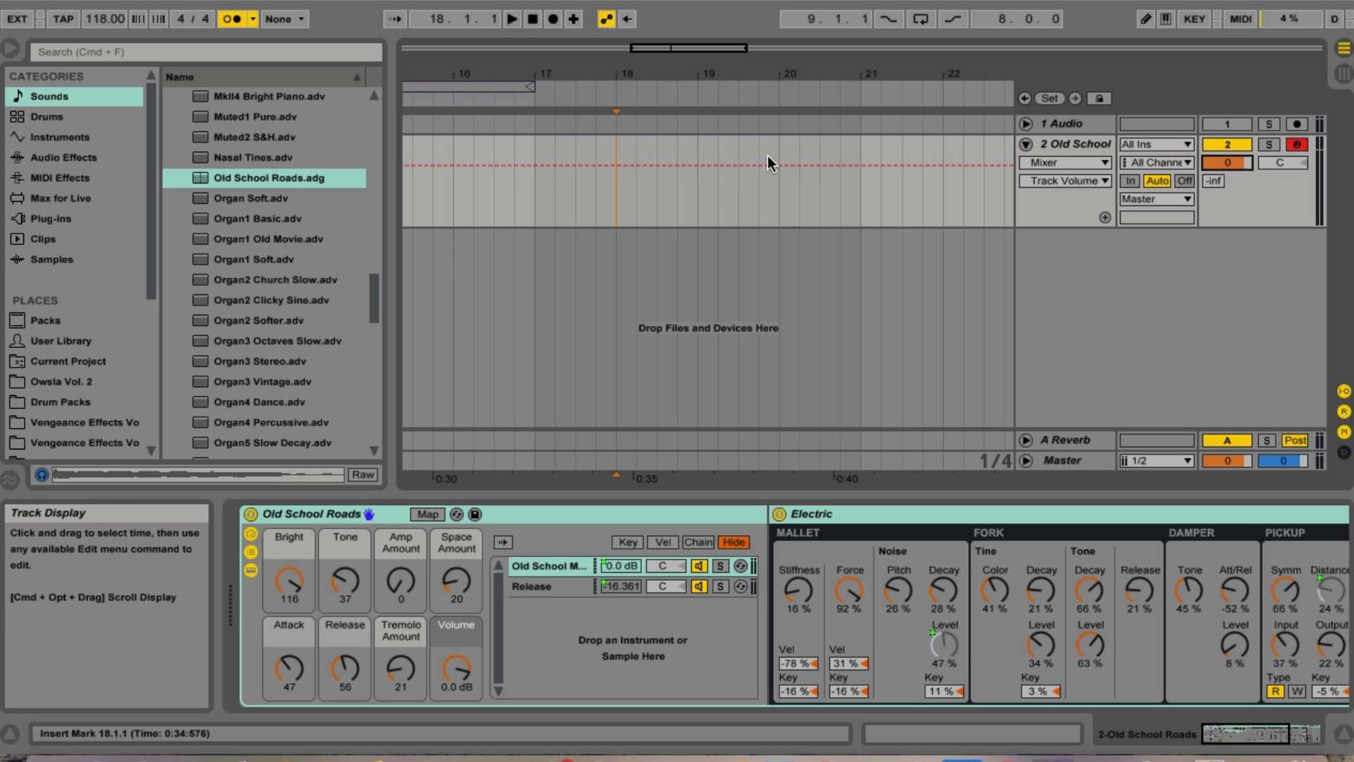
Record about four bars of up-and-down Track Volume automation on the Old School Roads track, starting at bar 18
left_click(552, 19)
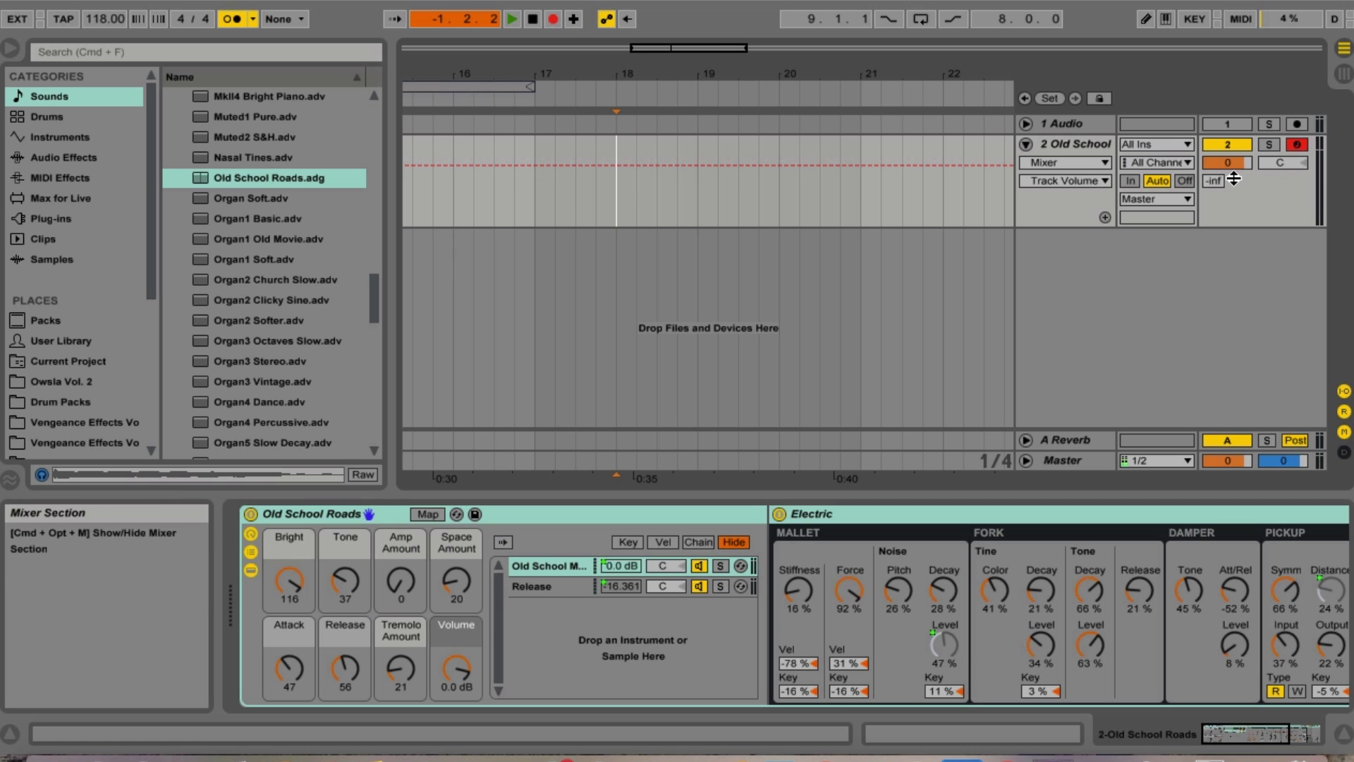
left_click_drag(1232, 164, 1232, 164)
key("space")
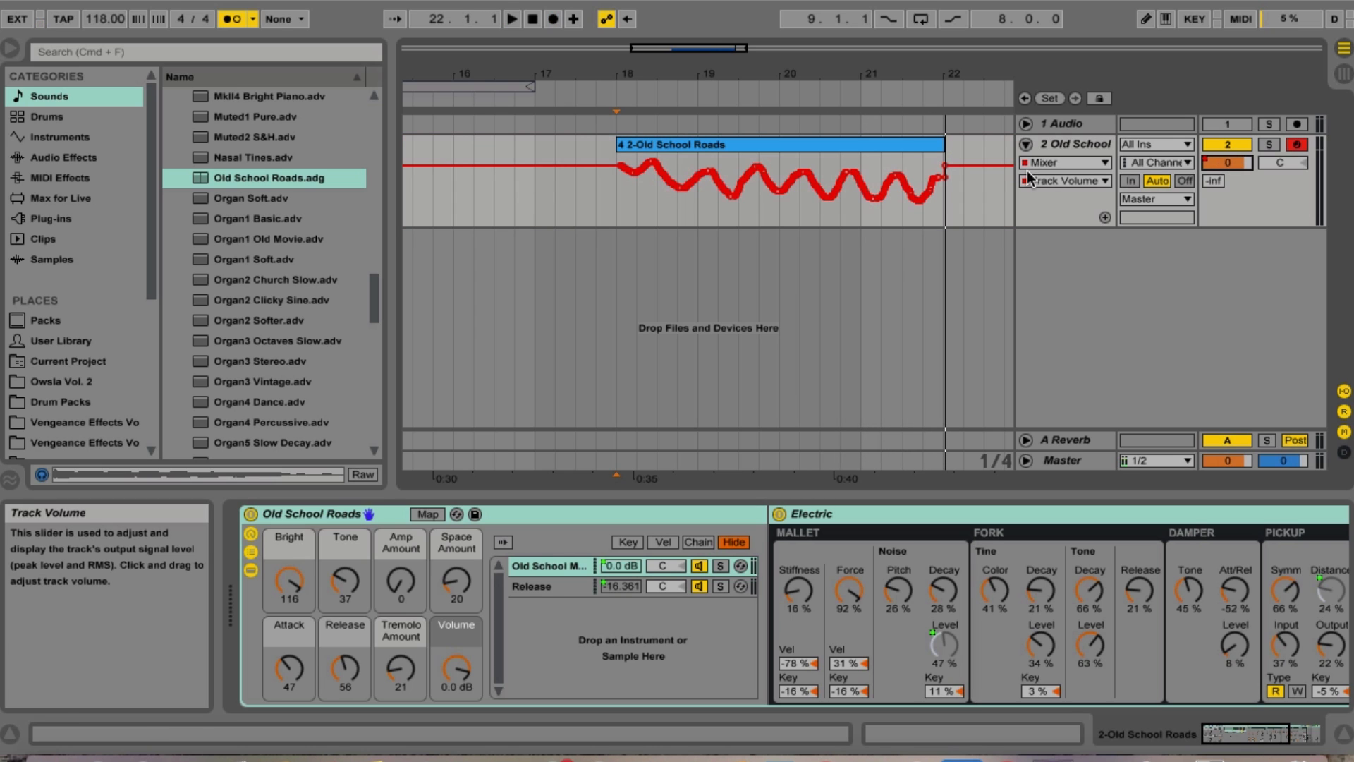
Delete the recorded four-bar clip together with its volume automation
scroll(948, 140, "right", 3)
left_click_drag(901, 143, 556, 141)
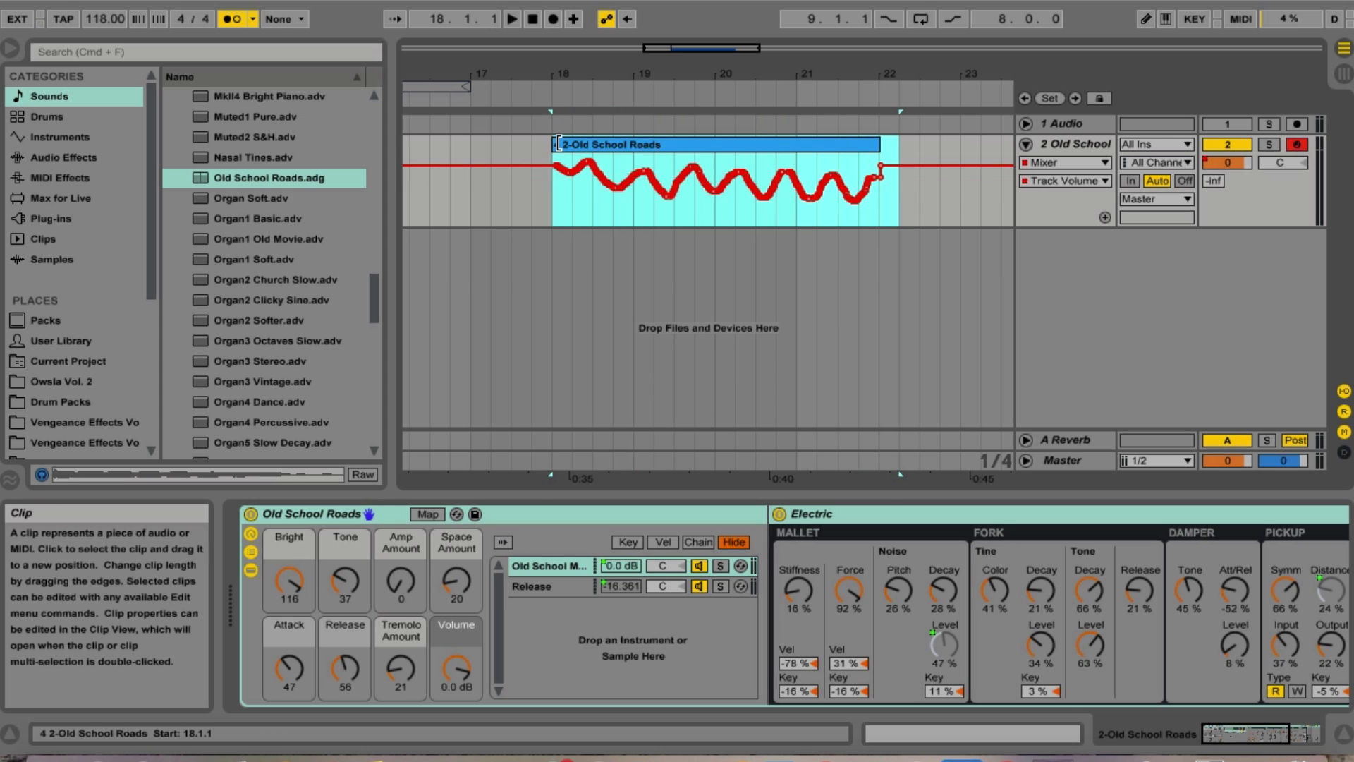
key("Delete")
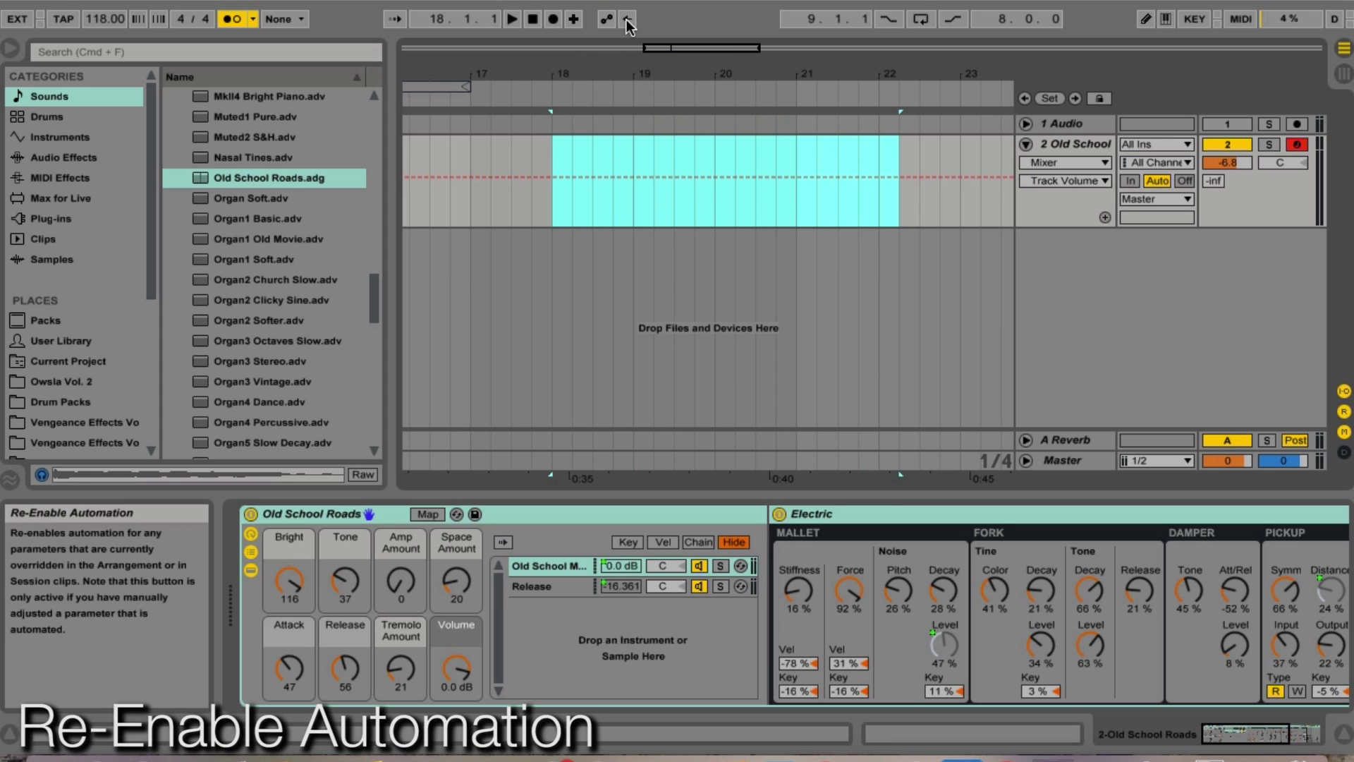
Add breakpoints between bars 19 and 21 to shape a zigzag Track Volume envelope on the Old School Roads track
left_click_drag(625, 196, 730, 224)
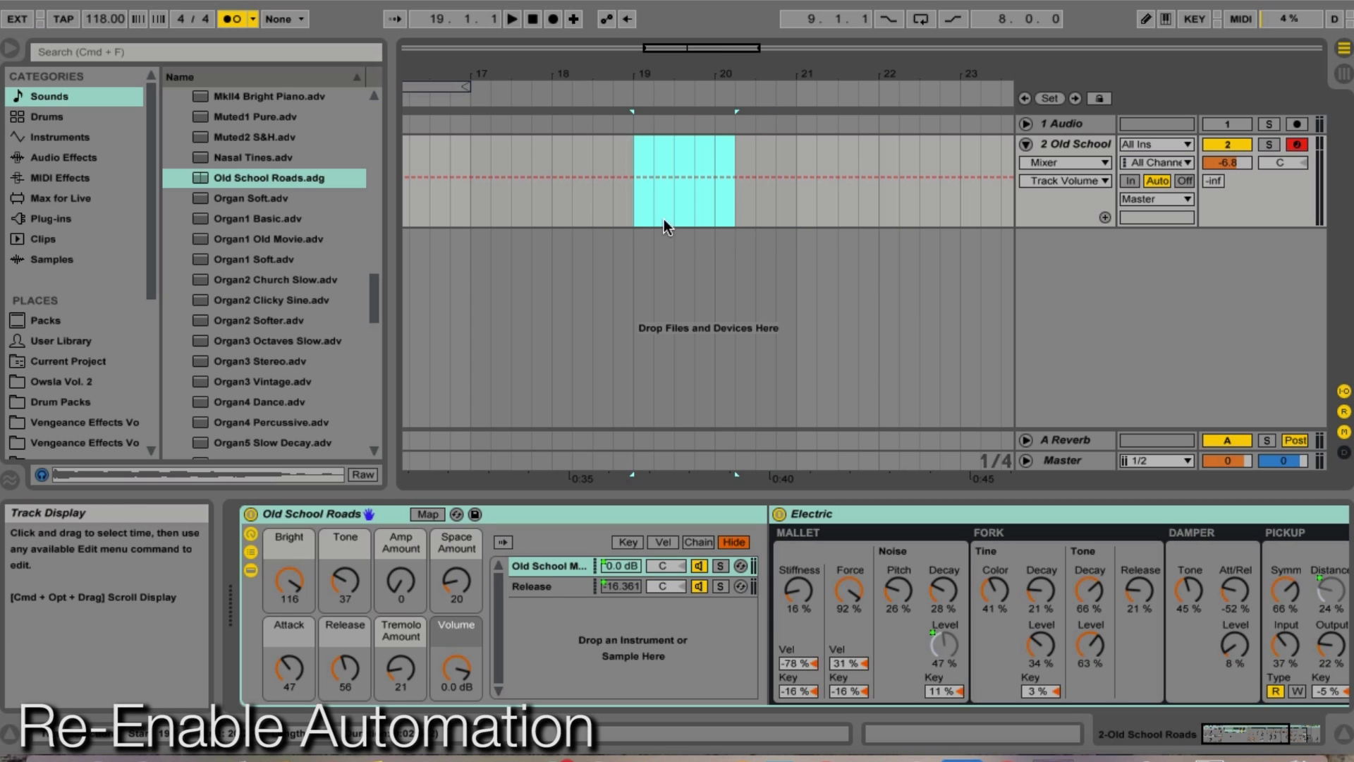
left_click(632, 178)
left_click_drag(704, 177, 793, 215)
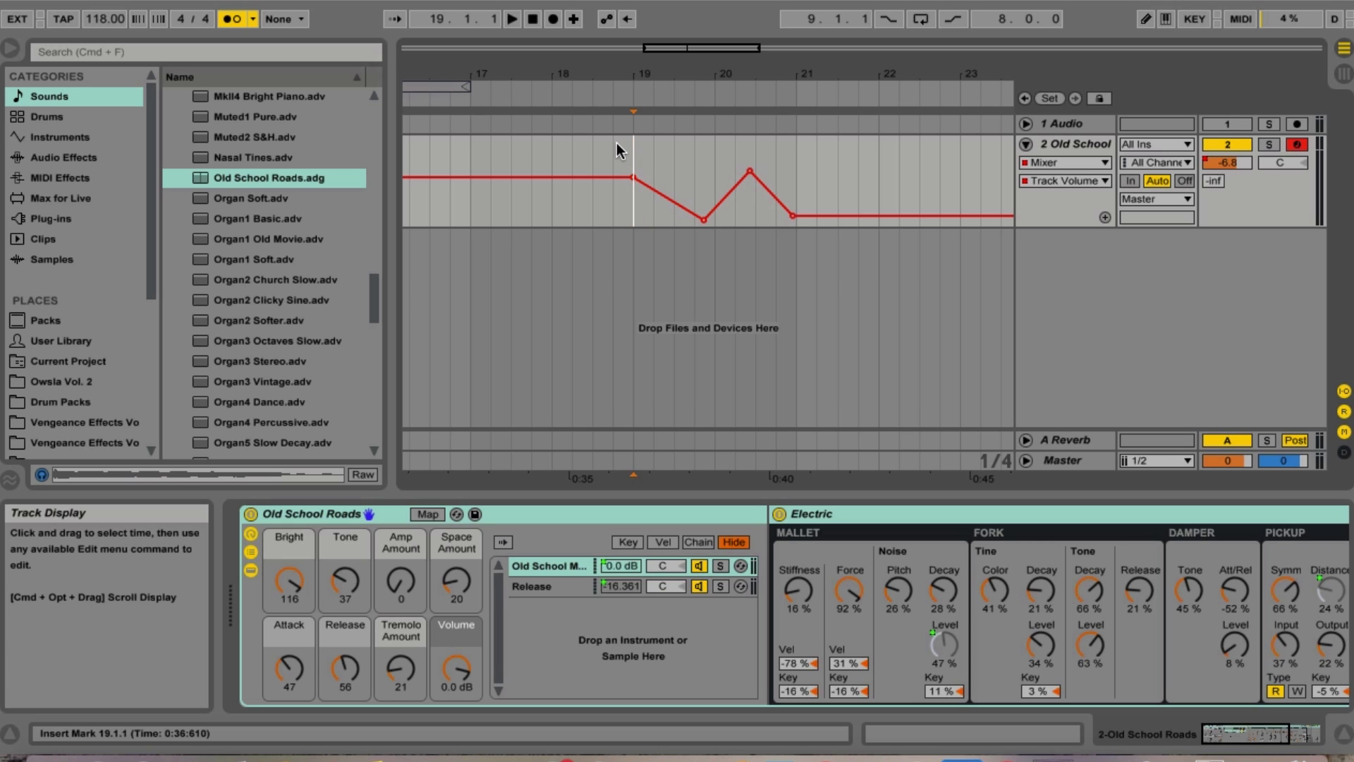
Play from bar 19, override the automation by setting the track volume to -55.0 dB during playback, and re-enable automation
key("space")
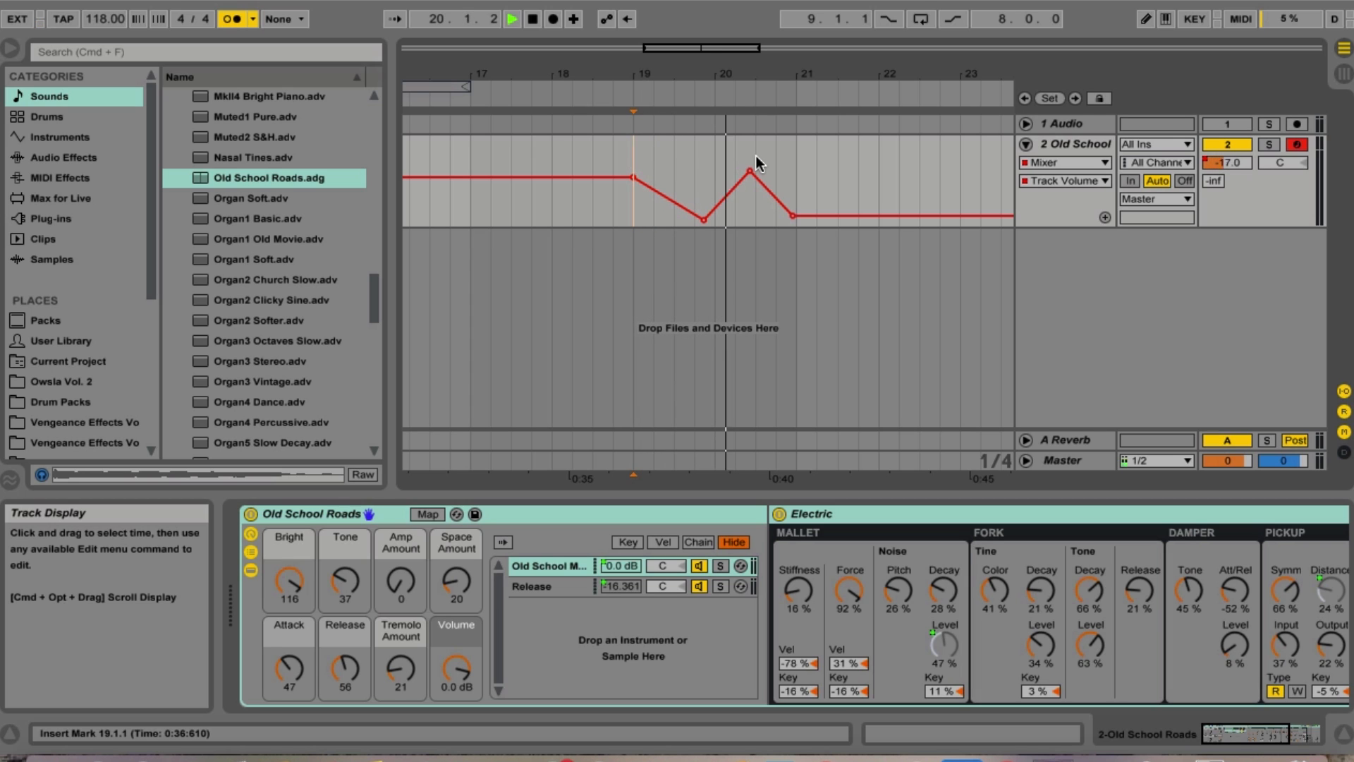
key("space")
key("space")
left_click_drag(1227, 162, 1242, 170)
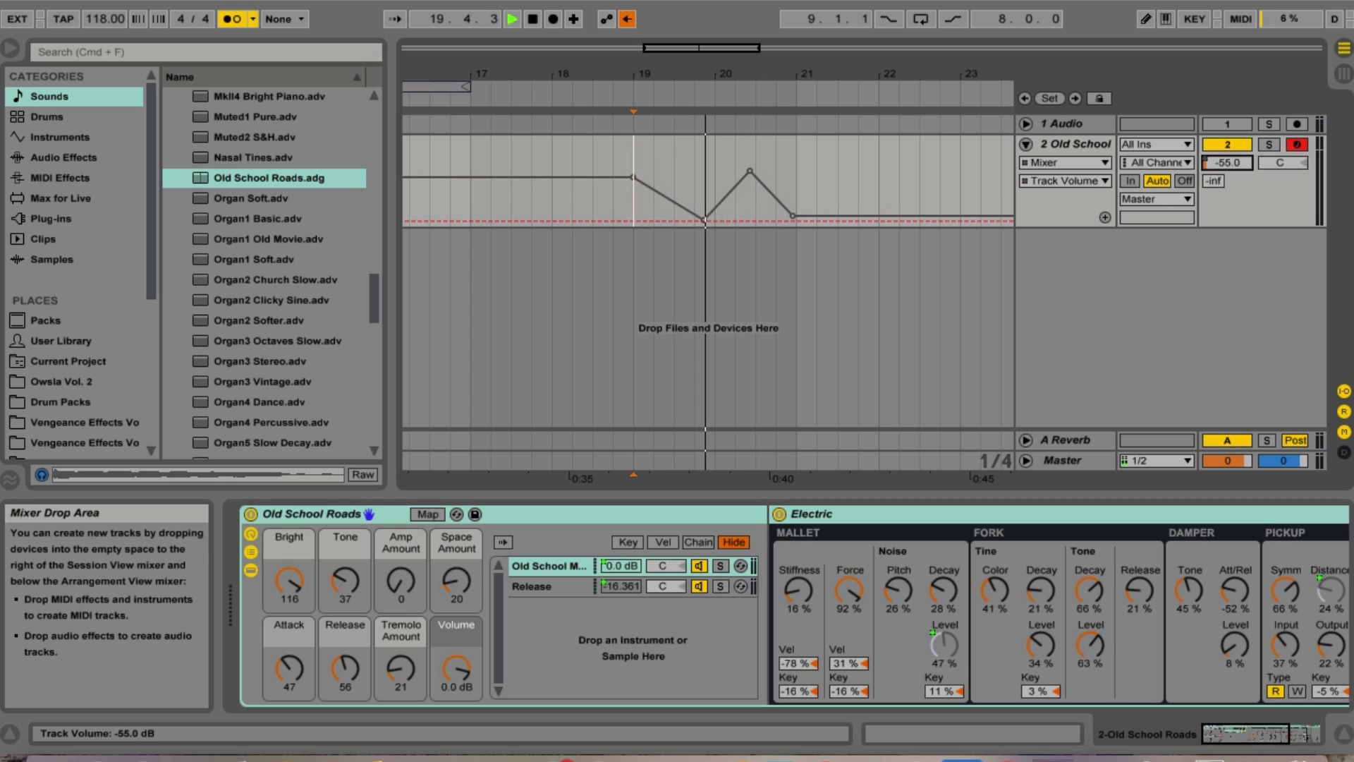
key("space")
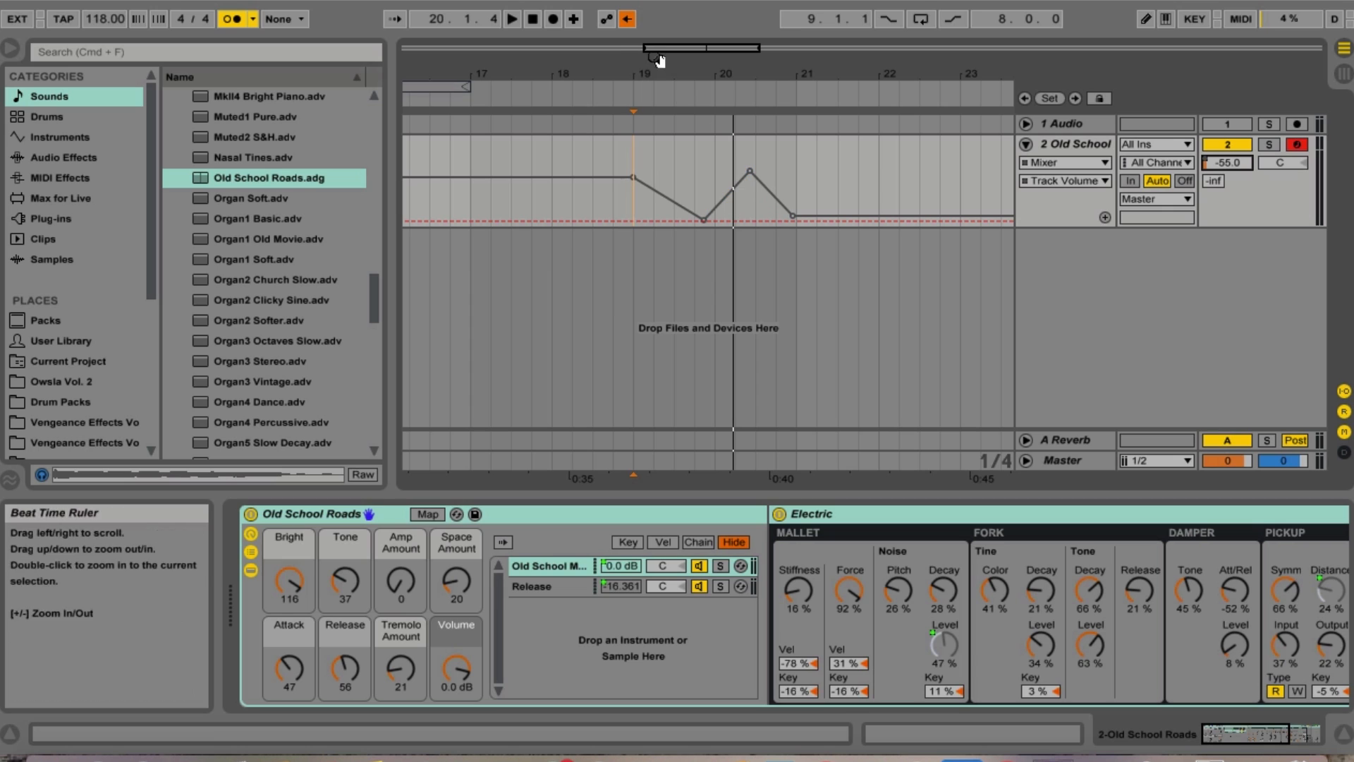
left_click(629, 22)
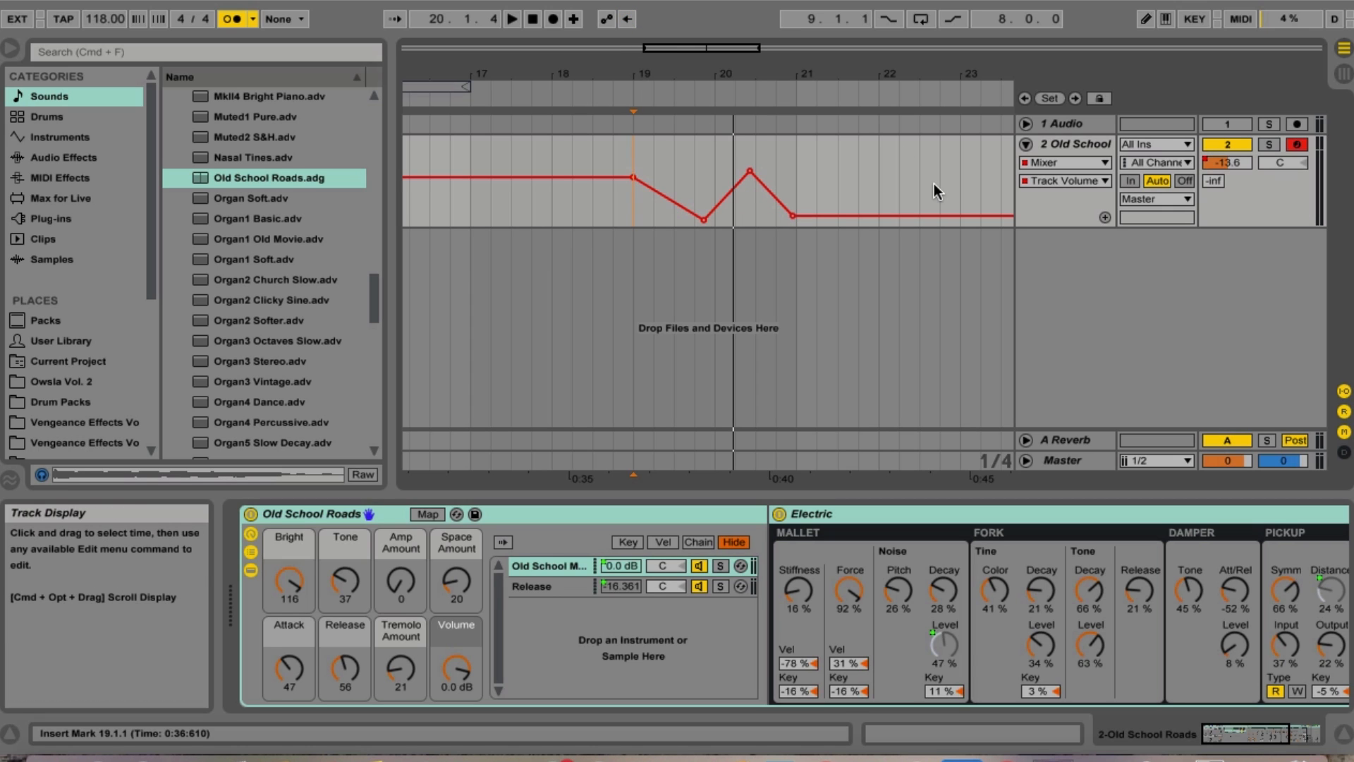
Delete the zigzag volume automation by clearing the time range from about bar 17 to bar 22
left_click_drag(900, 187, 535, 178)
key("Delete")
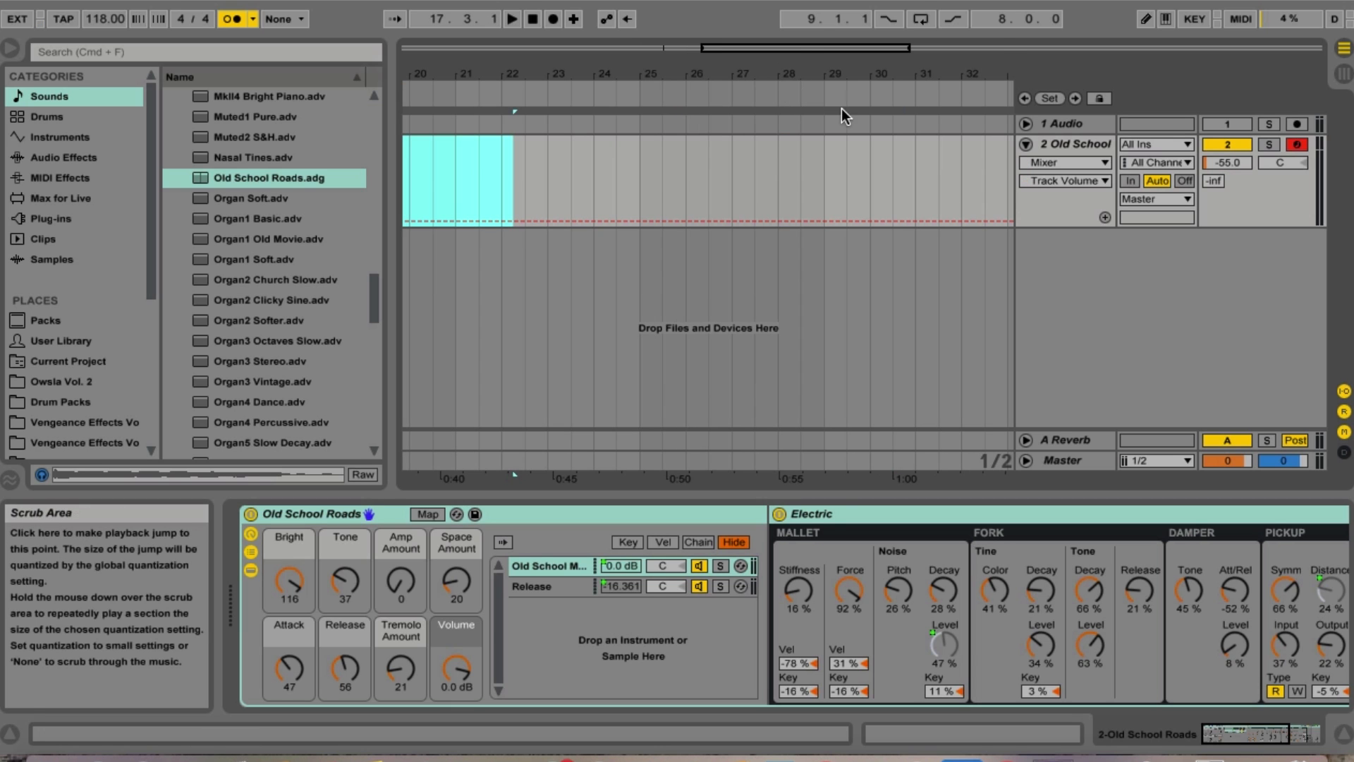
Select bars 29 to 33 on the Old School Roads track and loop that four-bar selection
scroll(841, 108, "right", 5)
left_click_drag(547, 169, 719, 169)
key("super+l")
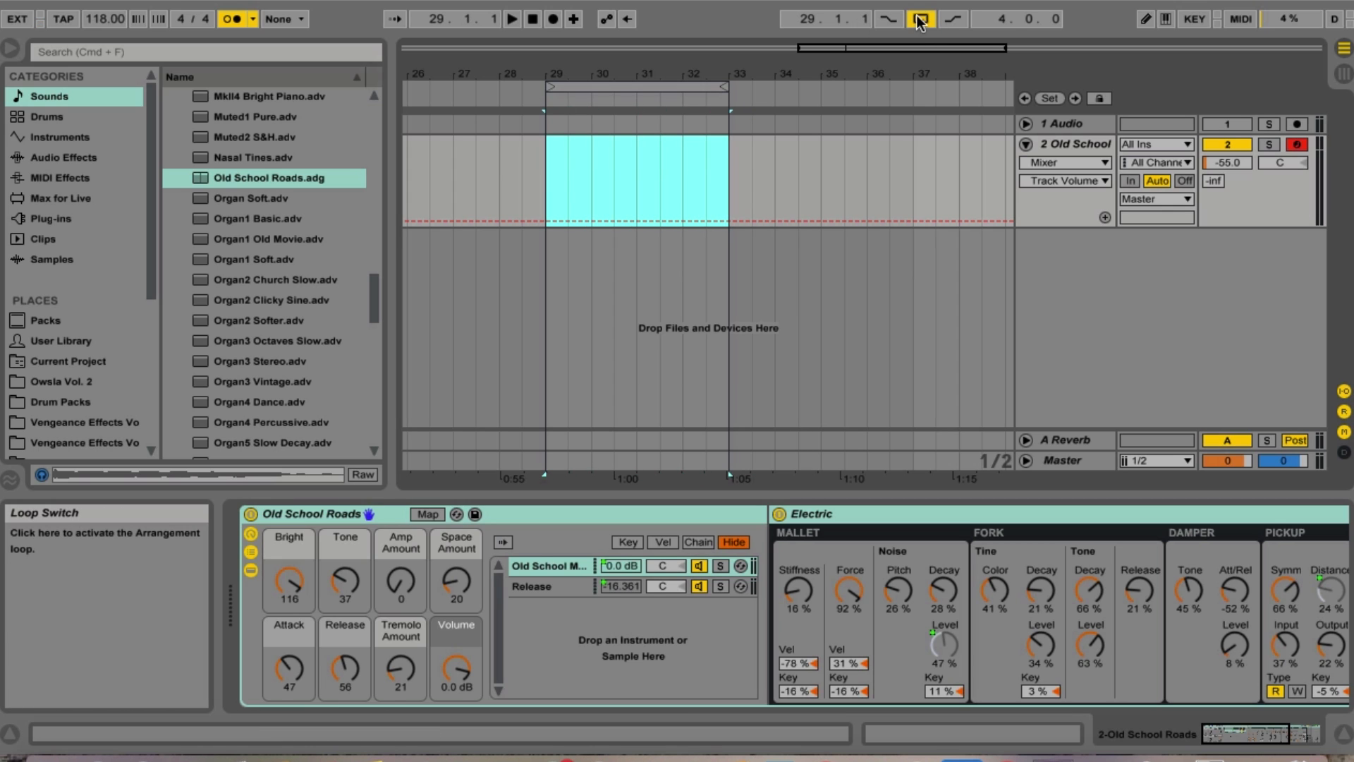
Lengthen the arrangement loop to 4.2.0, shorten it to one bar from bar 29, and play the one-bar loop
left_click(687, 86)
mouse_move(721, 85)
left_mouse_down()
mouse_move(619, 84)
mouse_move(753, 85)
left_mouse_up()
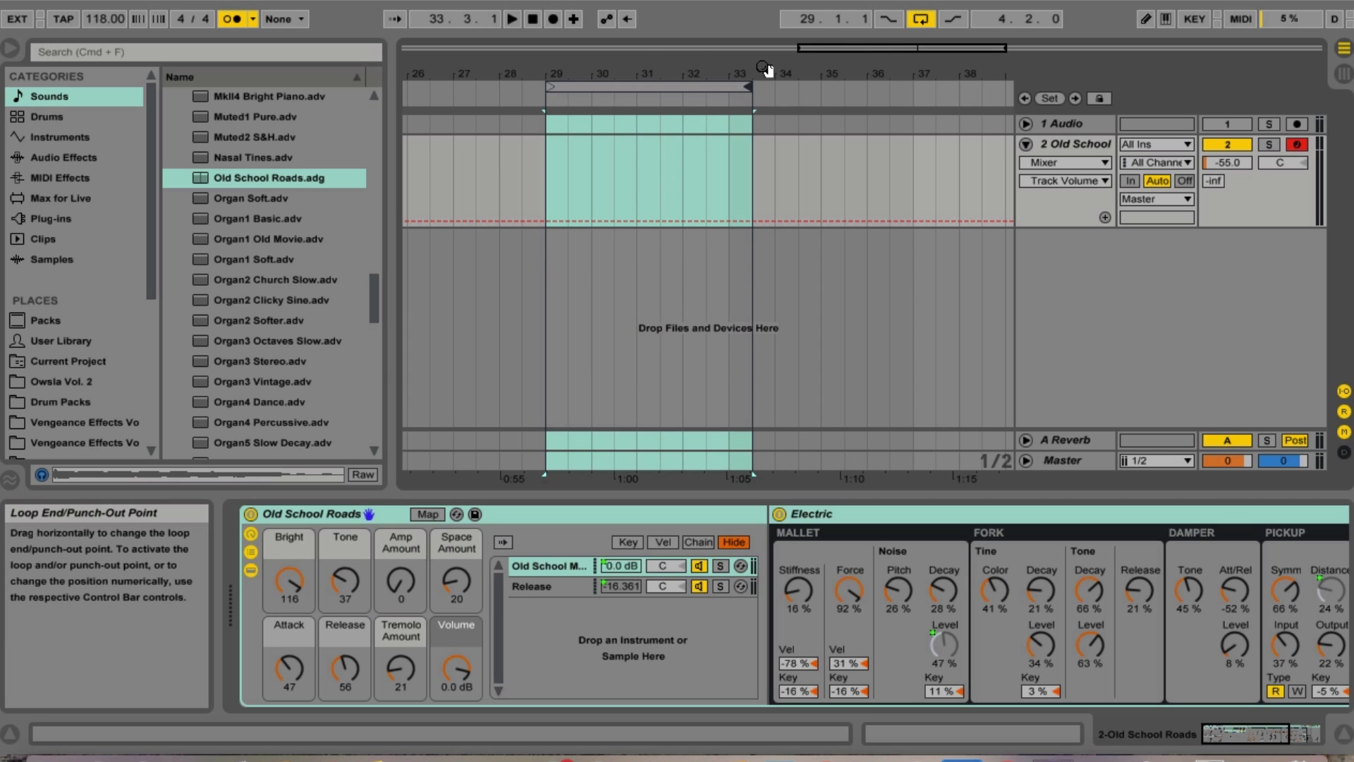
mouse_move(753, 84)
left_mouse_down()
mouse_move(879, 73)
mouse_move(569, 84)
mouse_move(877, 88)
mouse_move(727, 66)
mouse_move(721, 78)
mouse_move(880, 50)
mouse_move(730, 49)
mouse_move(591, 86)
left_mouse_up()
key("space")
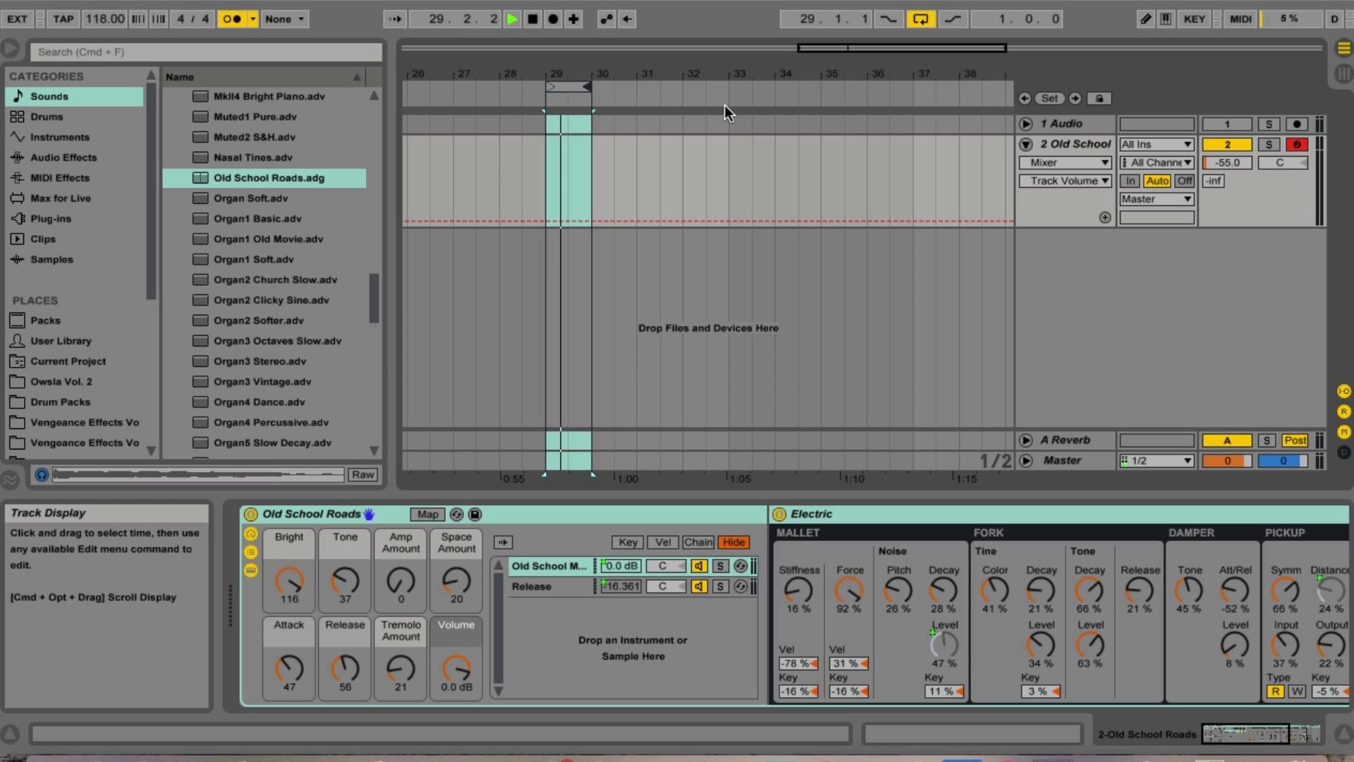
key("space")
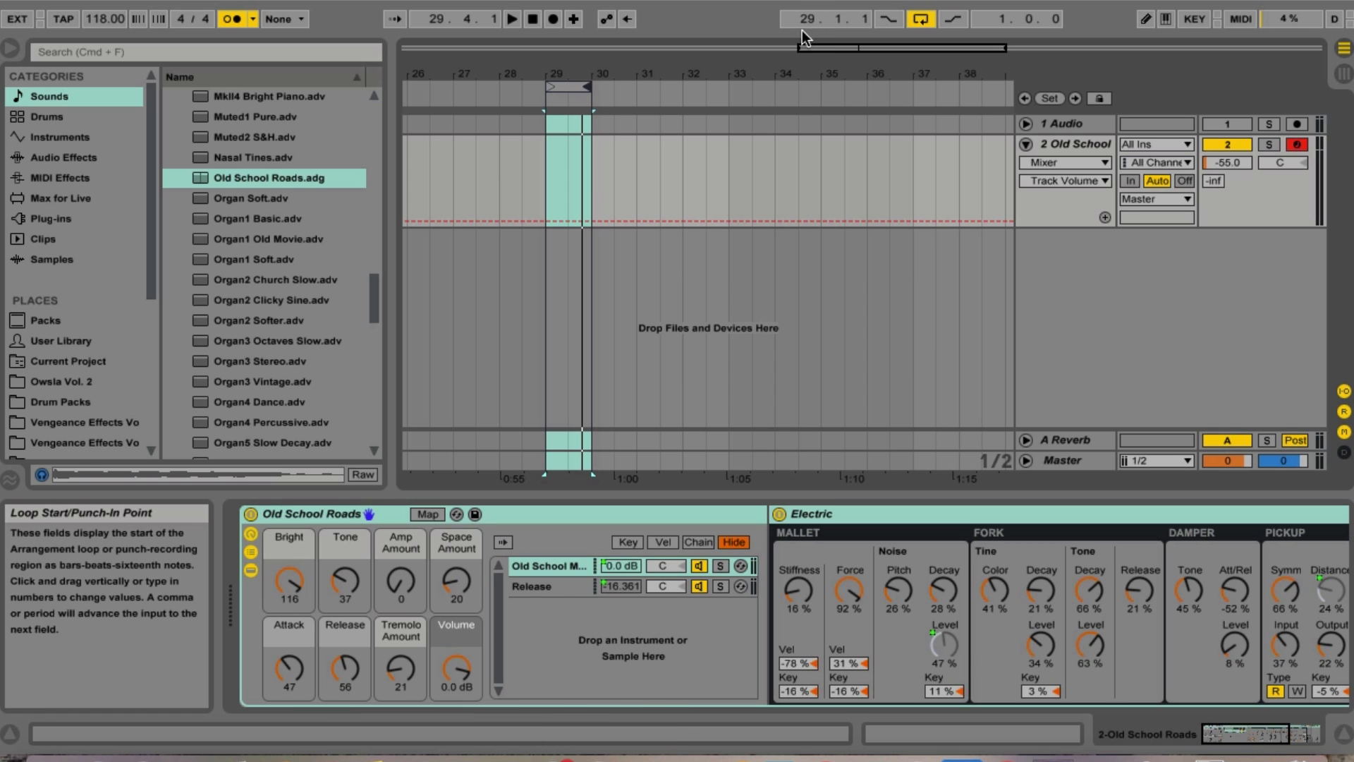
Extend the loop's end to bar 33 for a length of 4.0.0
left_click_drag(589, 87, 711, 103)
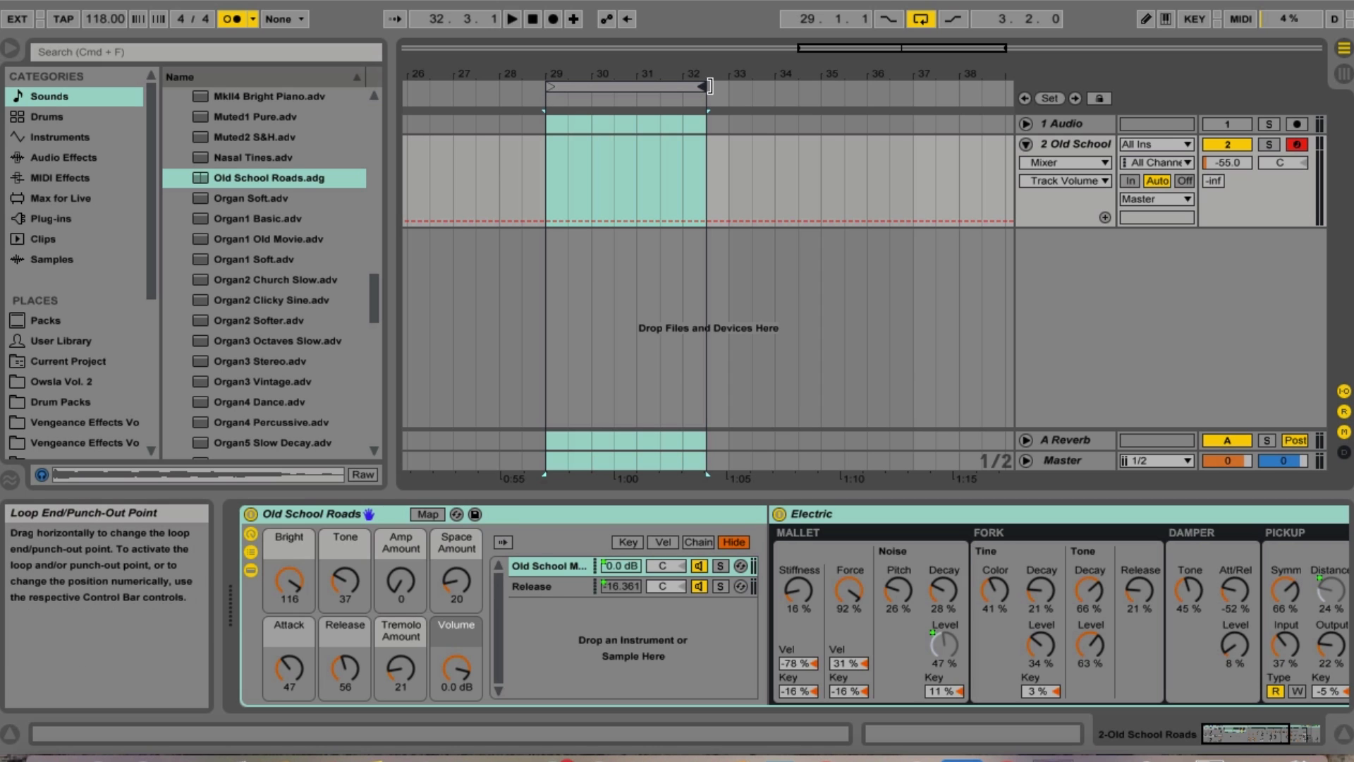
left_click_drag(710, 85, 727, 85)
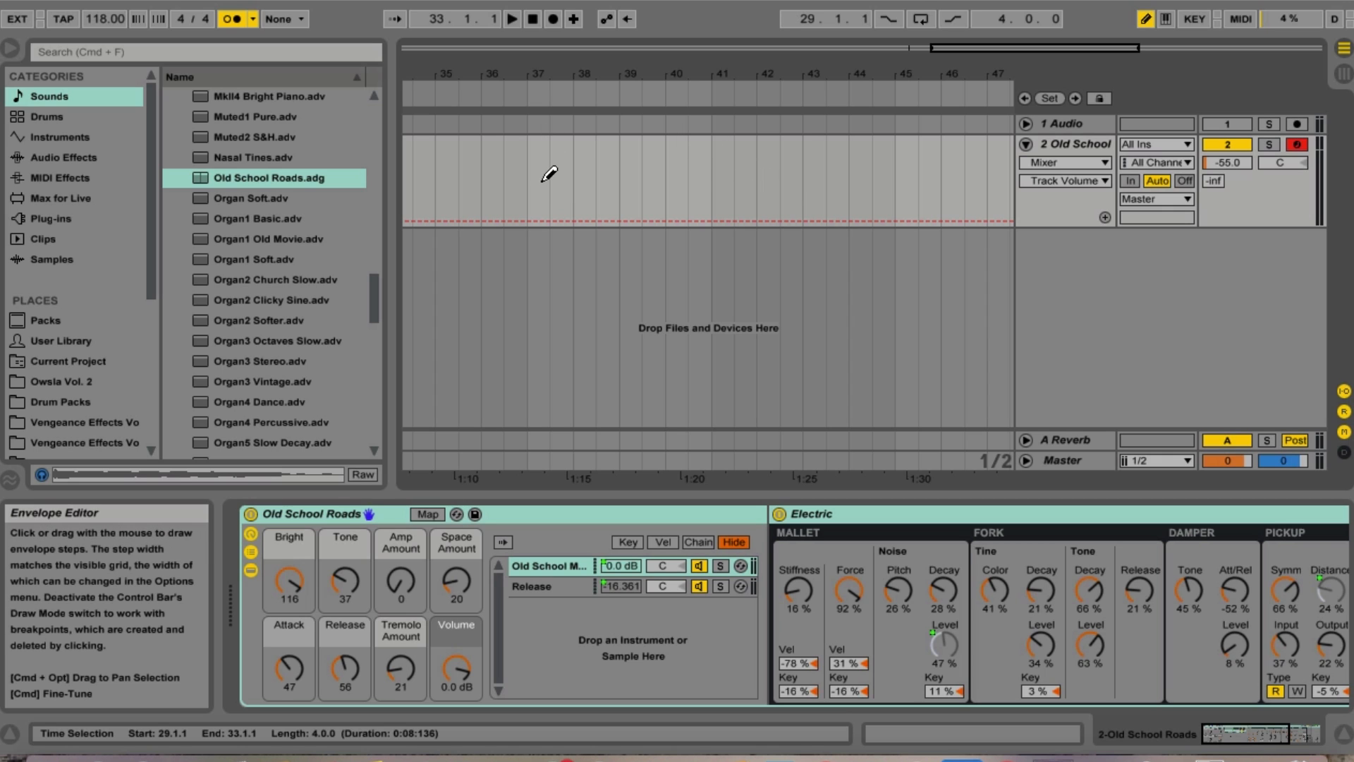
Draw a stepped Track Volume envelope from bar 37 to about bar 46, leave Draw Mode and adjust a breakpoint near bar 41
mouse_move(538, 193)
left_mouse_down()
mouse_move(544, 166)
mouse_move(635, 227)
mouse_move(749, 141)
mouse_move(855, 210)
mouse_move(922, 210)
mouse_move(928, 171)
left_mouse_up()
key("b")
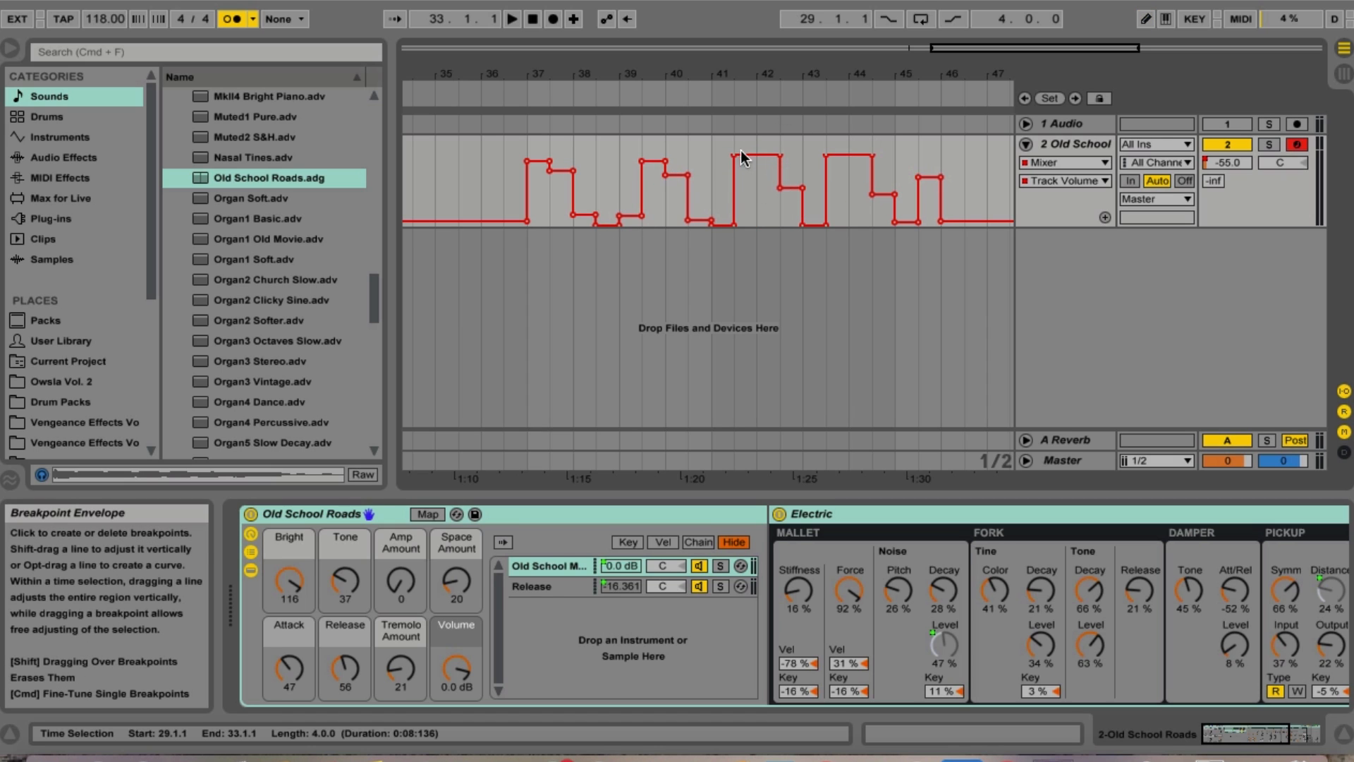
mouse_move(733, 154)
left_mouse_down()
mouse_move(774, 221)
mouse_move(733, 156)
left_mouse_up()
left_click(1147, 19)
left_click(1148, 19)
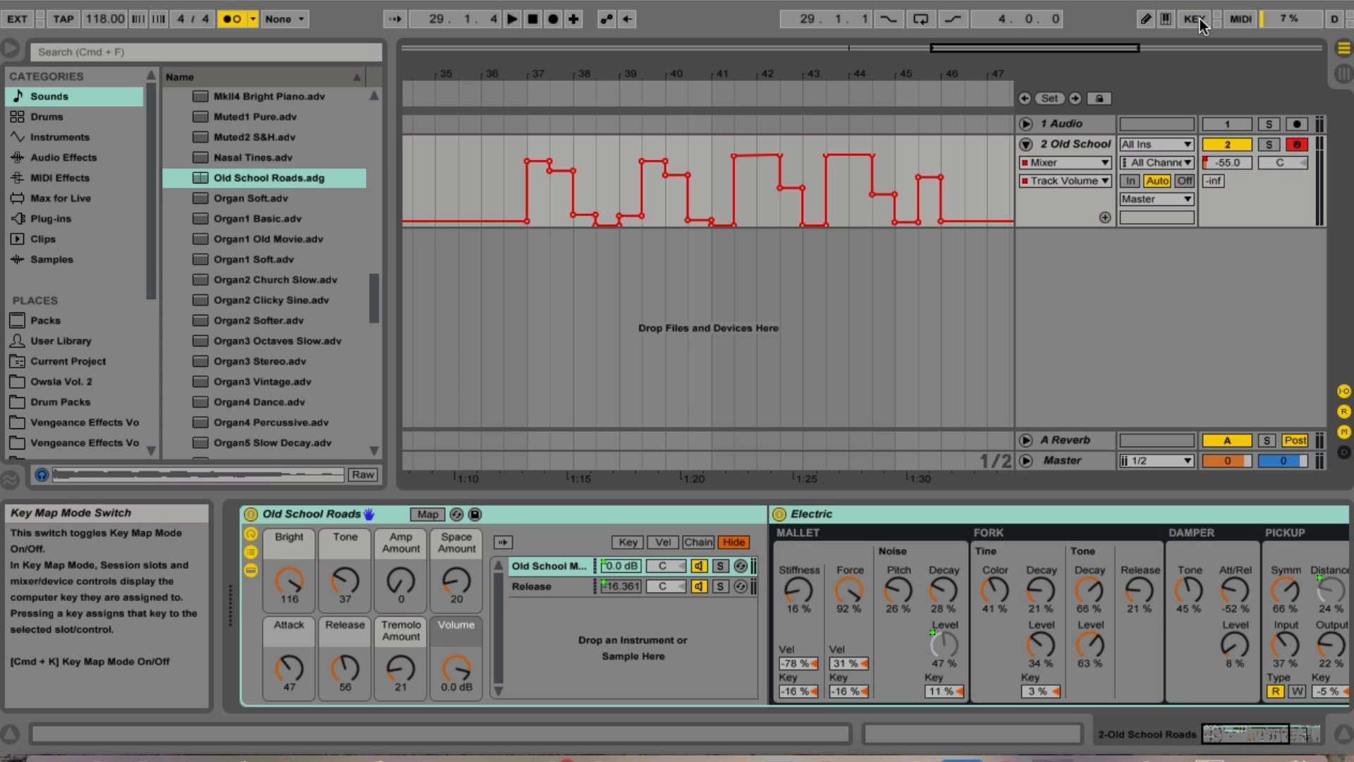
Enter Key Map Mode and delete the existing r key mapping for Global Record
left_click(1199, 18)
left_click(1199, 19)
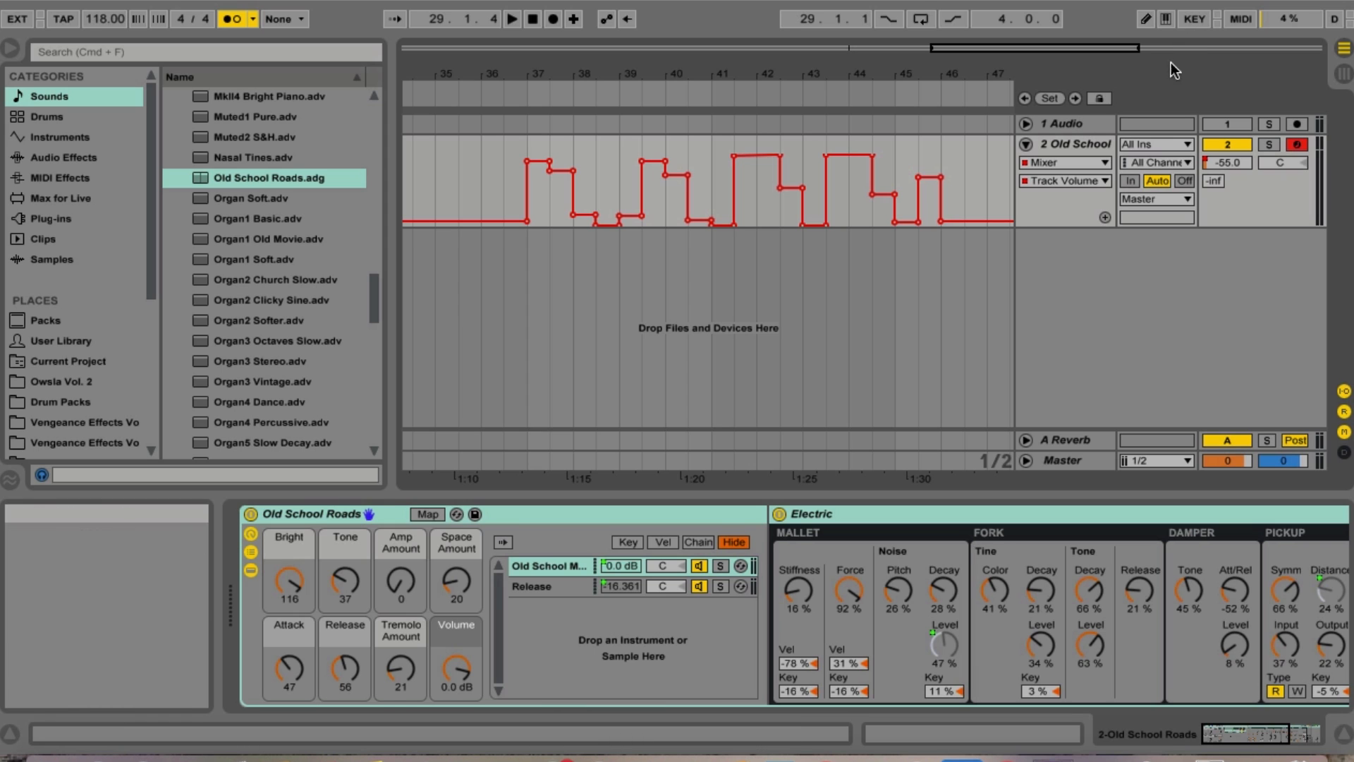
left_click(1187, 19)
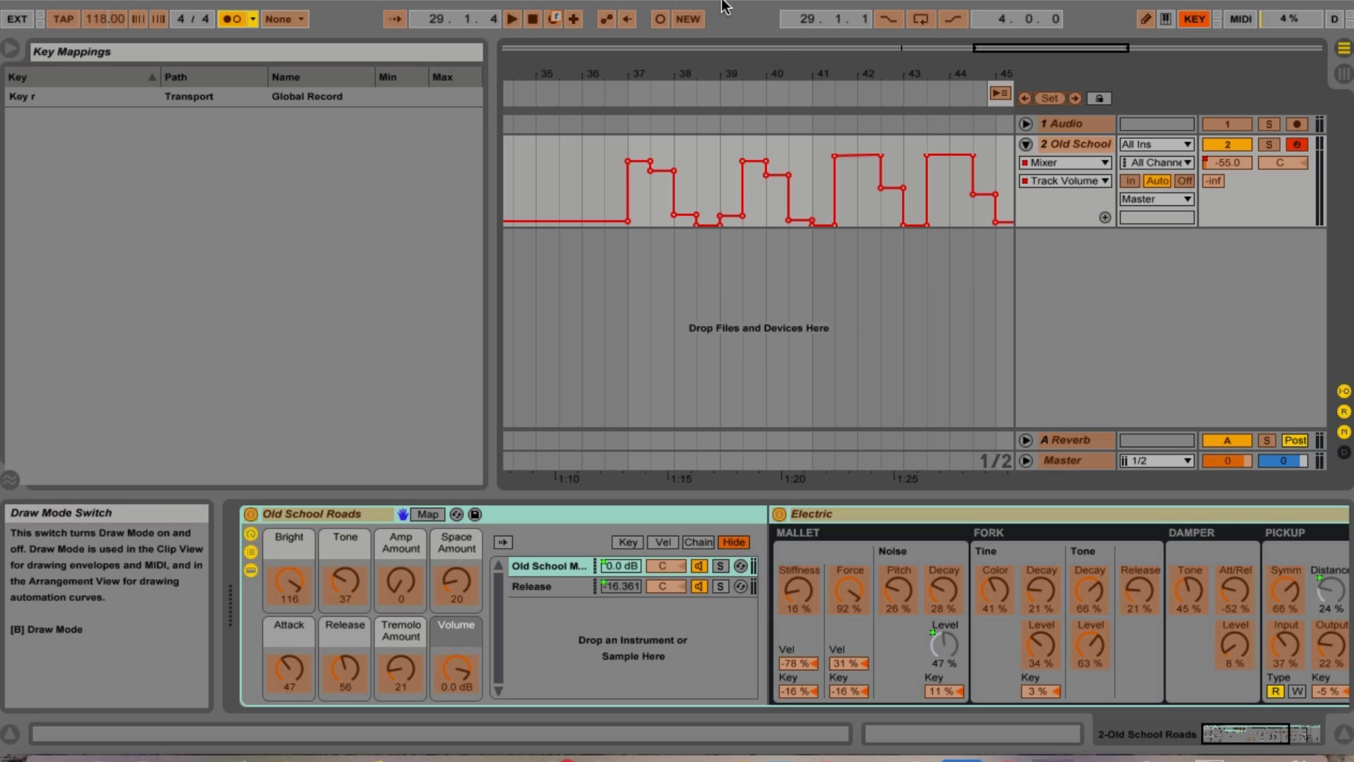
left_click(395, 97)
key("Delete")
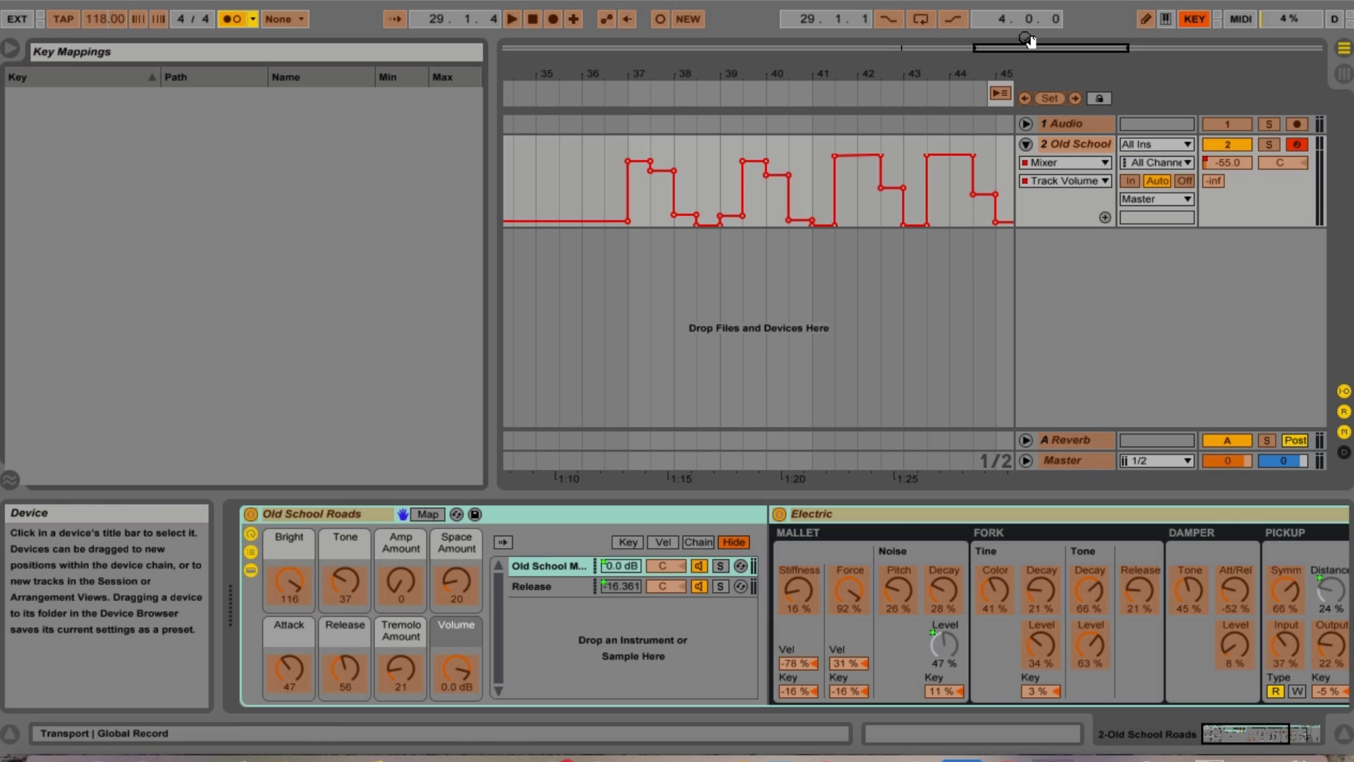
Map the r key to Arrangement Record and the l key to the Loop Switch, and leave Key Map Mode
left_click(553, 19)
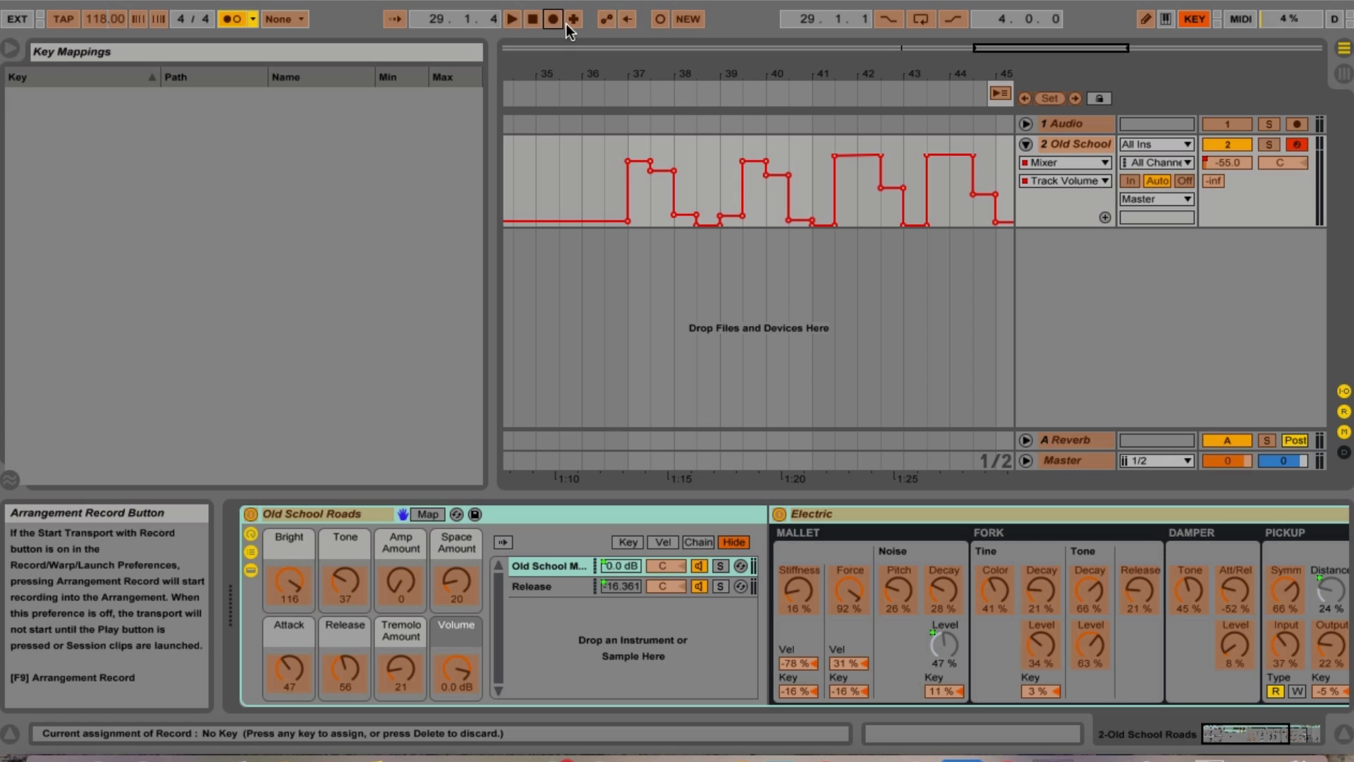
key("r")
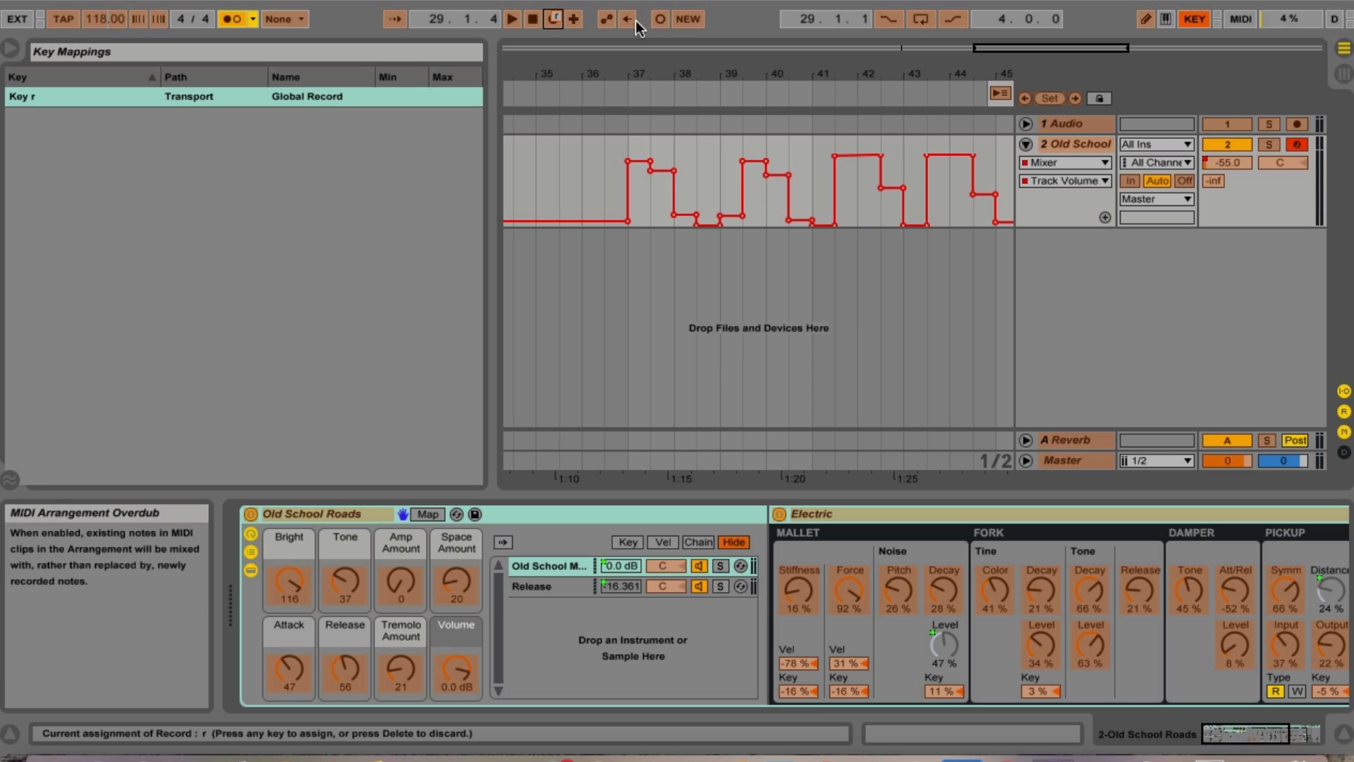
left_click(923, 18)
key("l")
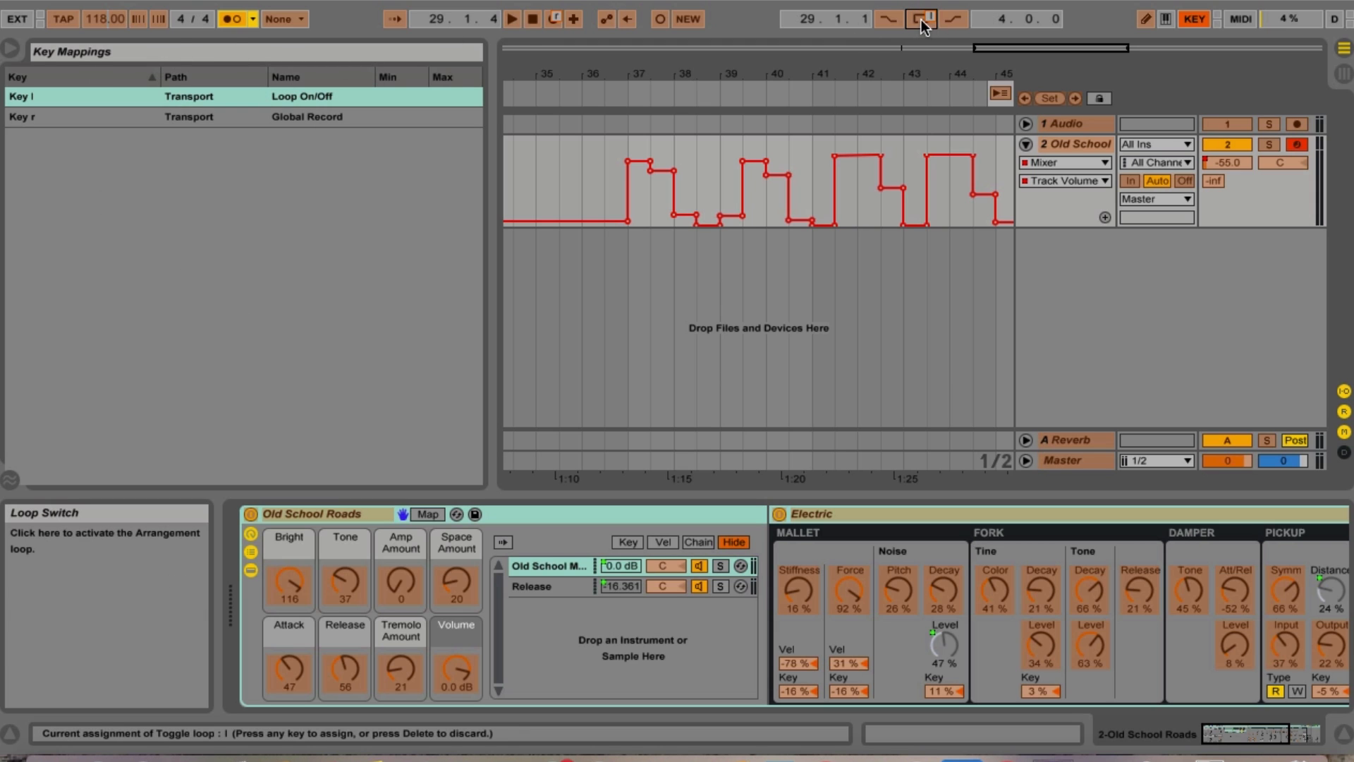
left_click(1197, 19)
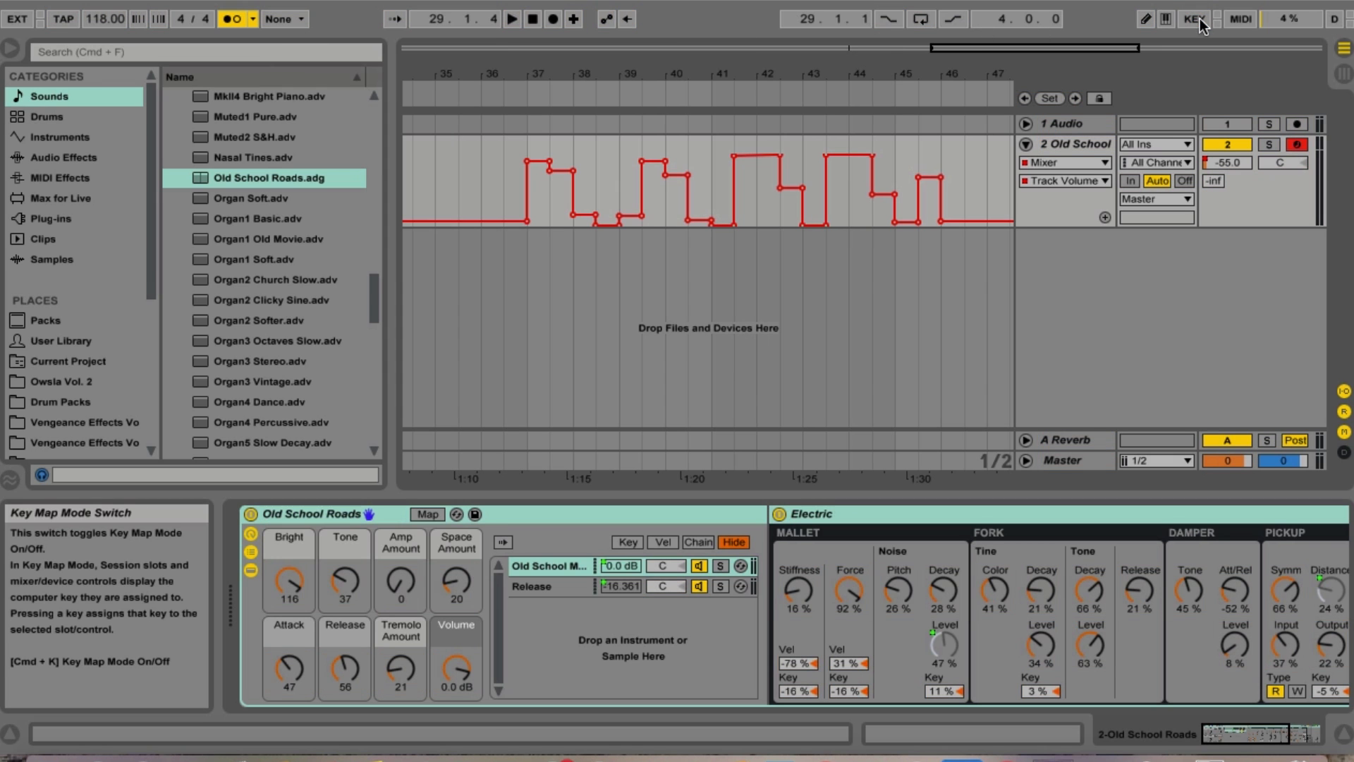
Enter MIDI Map Mode and delete the CC 20 mapping of the 1-Audio track's volume
left_click(1242, 20)
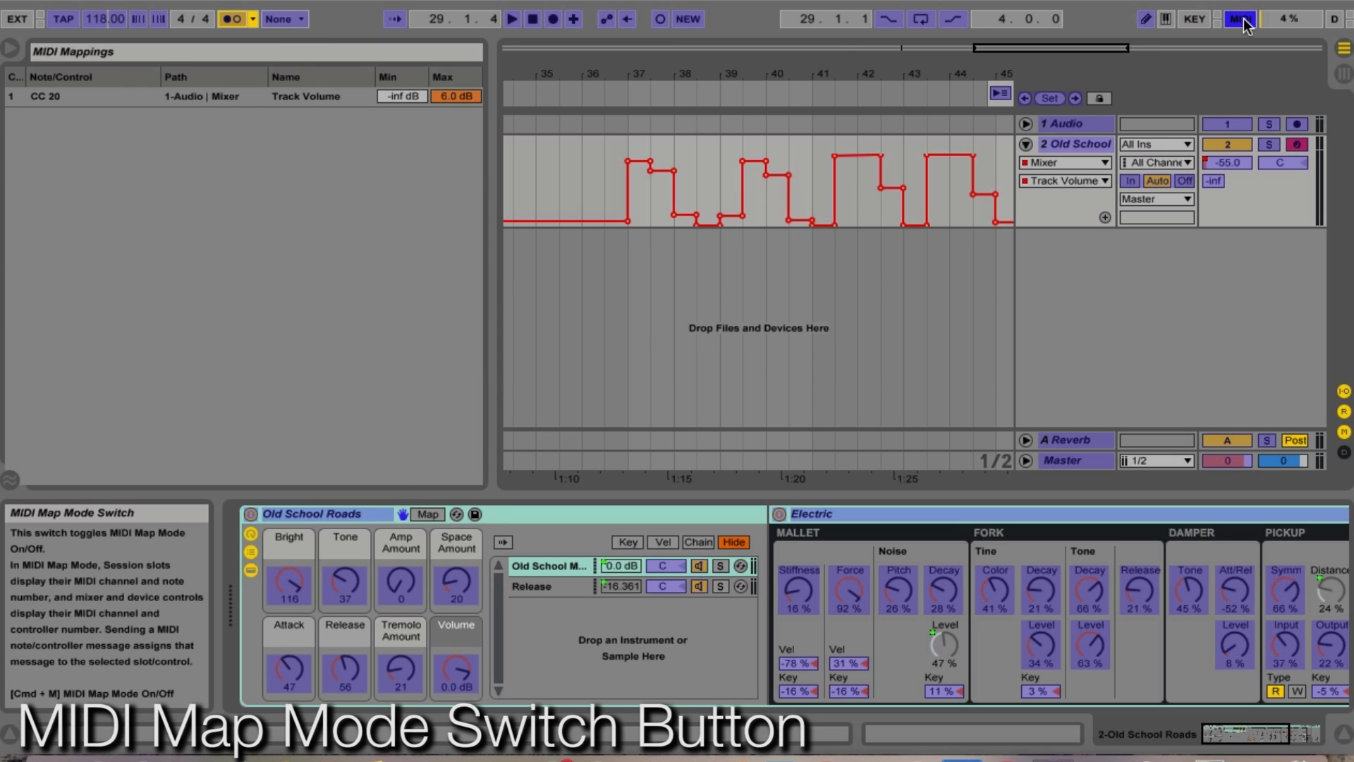
left_click(258, 97)
key("Delete")
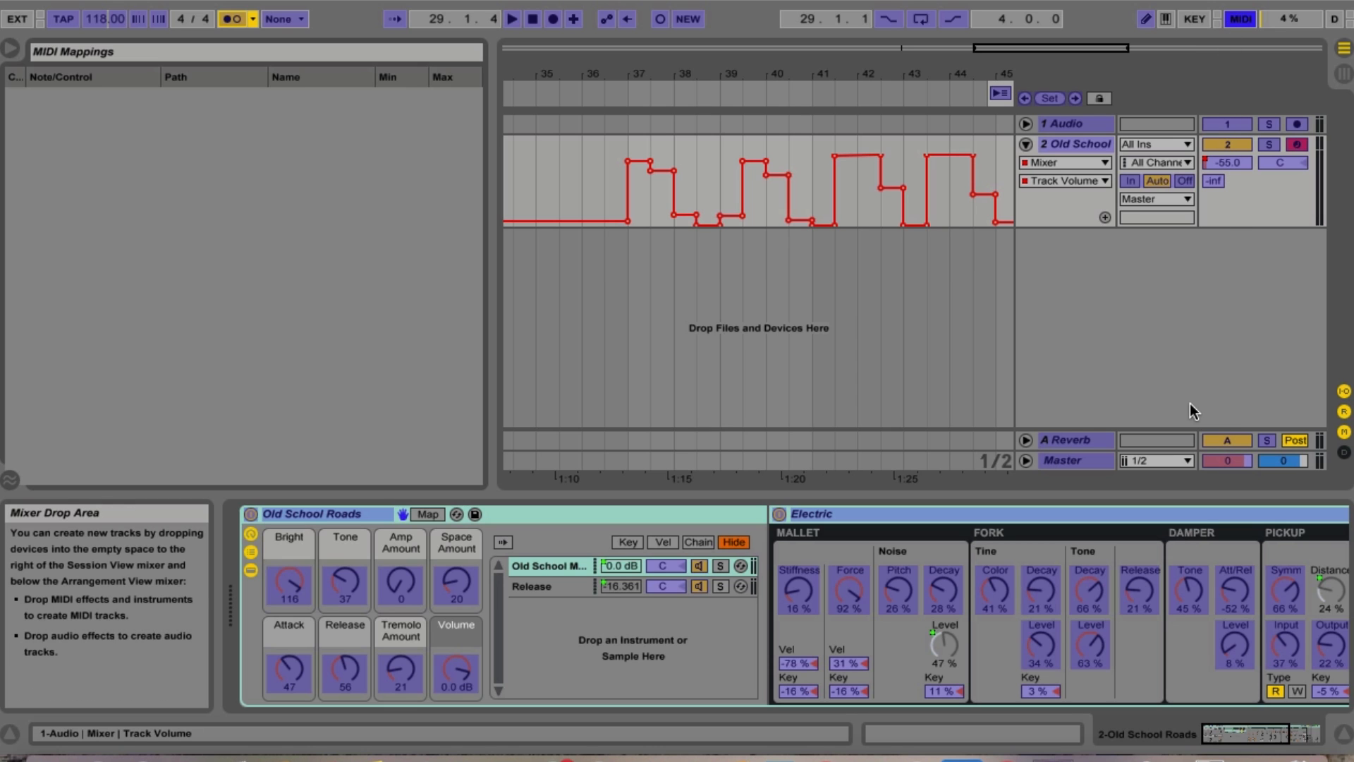
Map CC 20 to the Old School Roads track's volume and check the MIDI Sync preferences
left_click(1225, 145)
left_click(1217, 161)
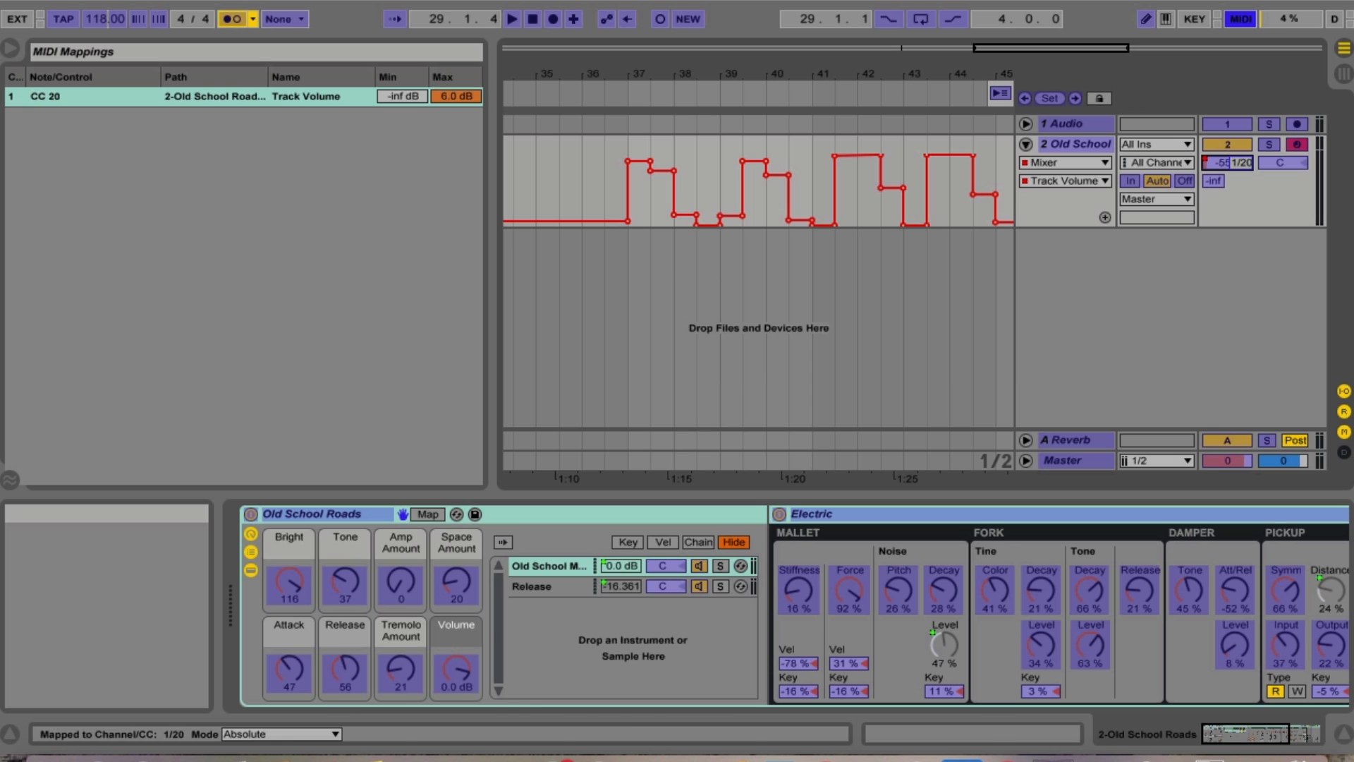
key("super+comma")
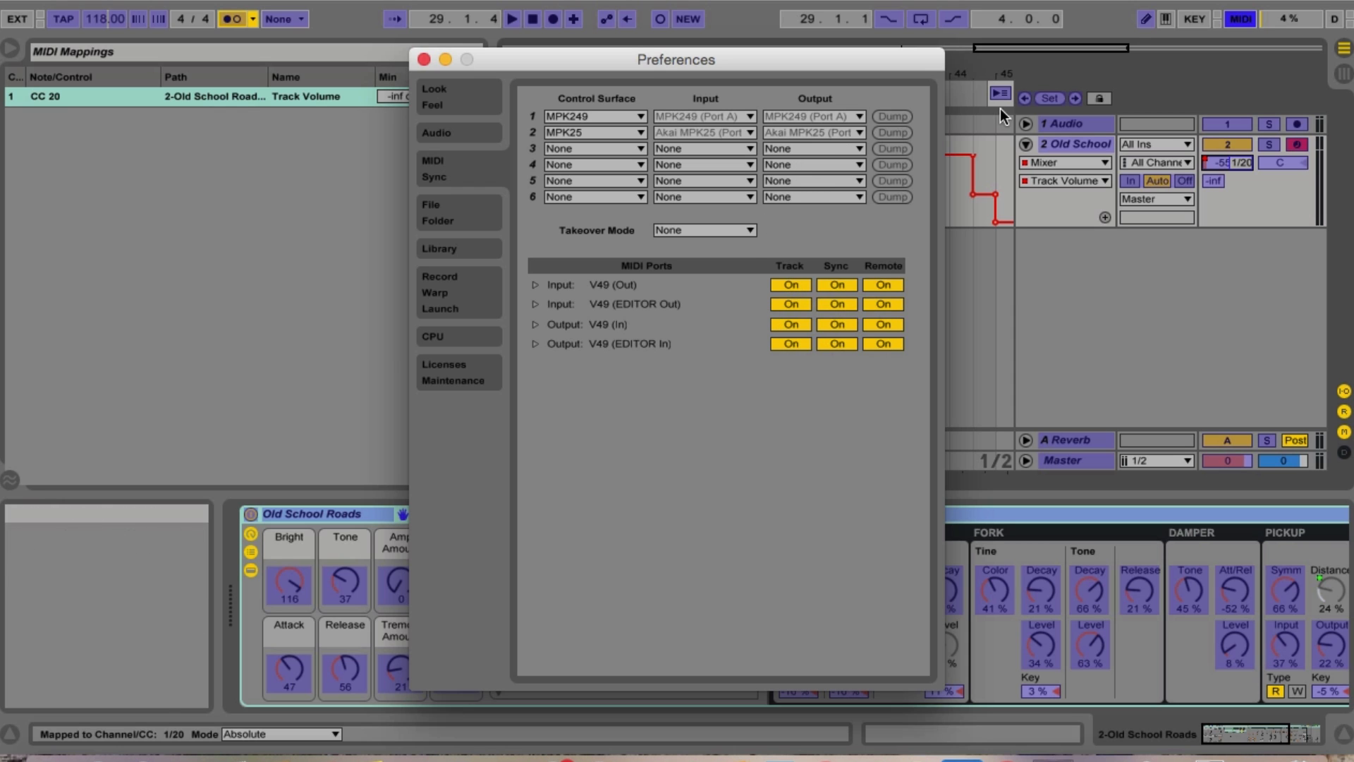
left_click(421, 64)
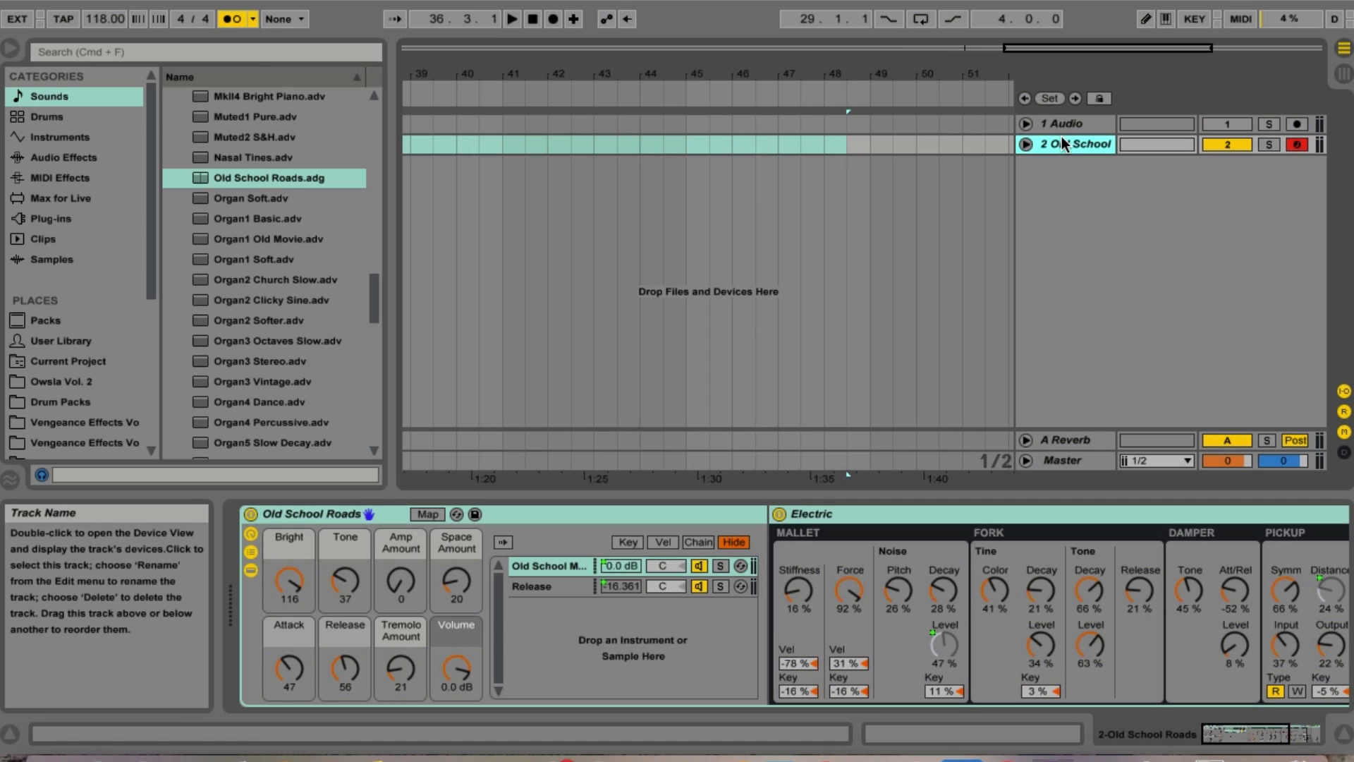
Delete the Old School Roads track, insert a new MIDI track and unfold all tracks
key("Delete")
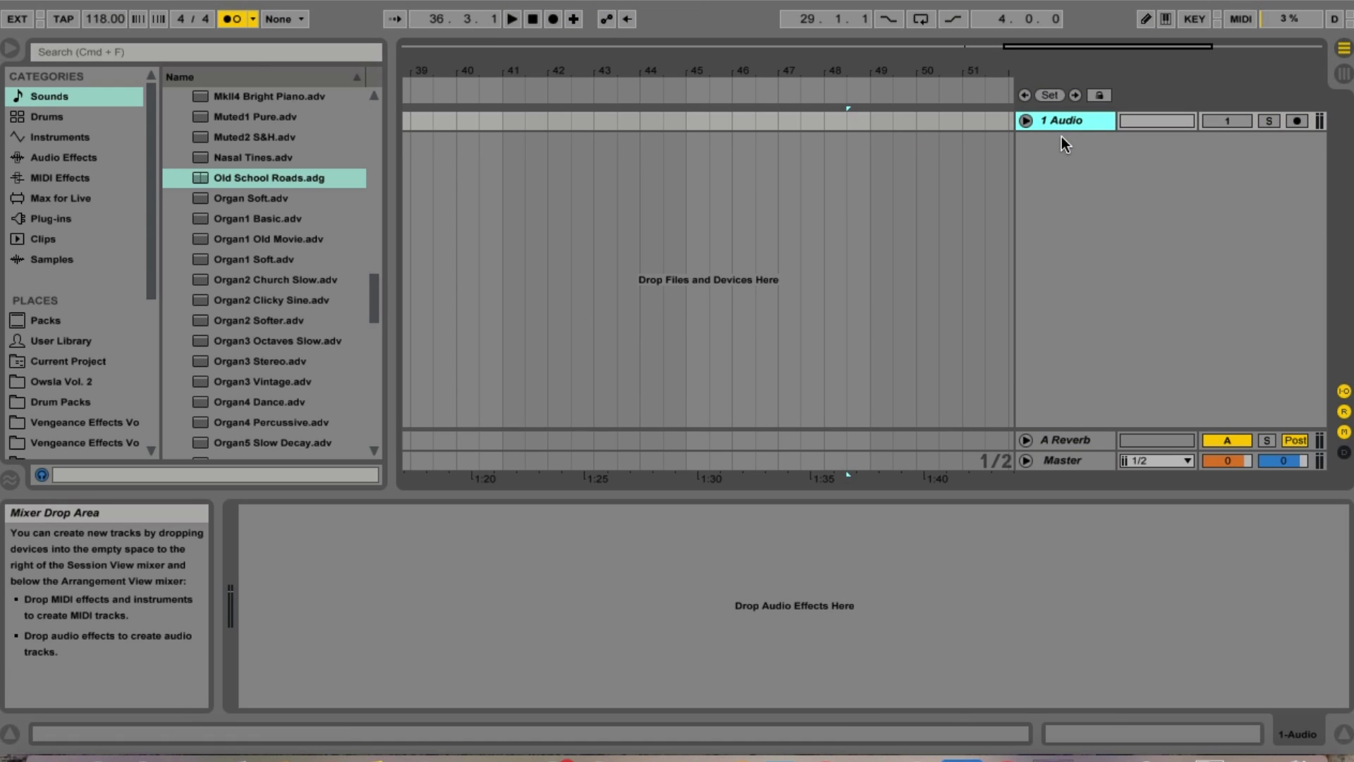
key("super+shift+t")
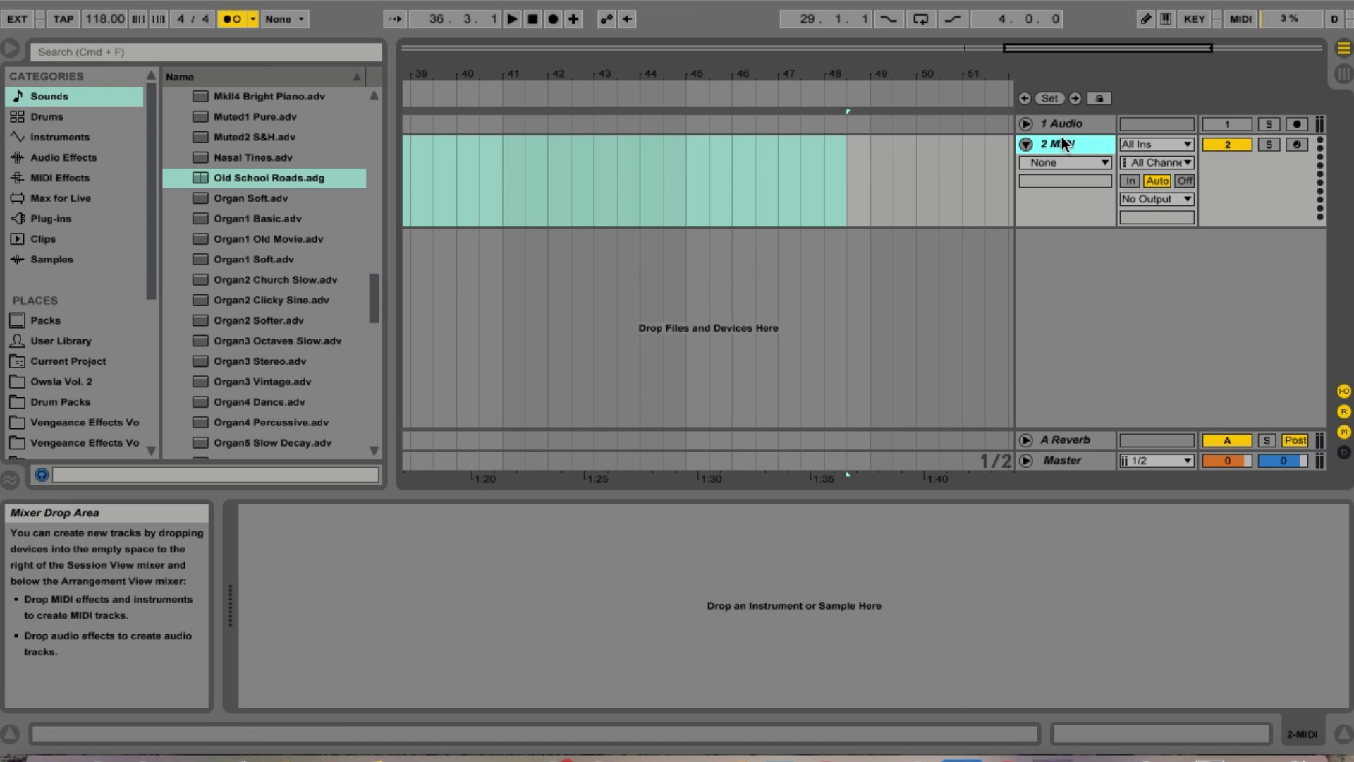
left_click(1026, 143)
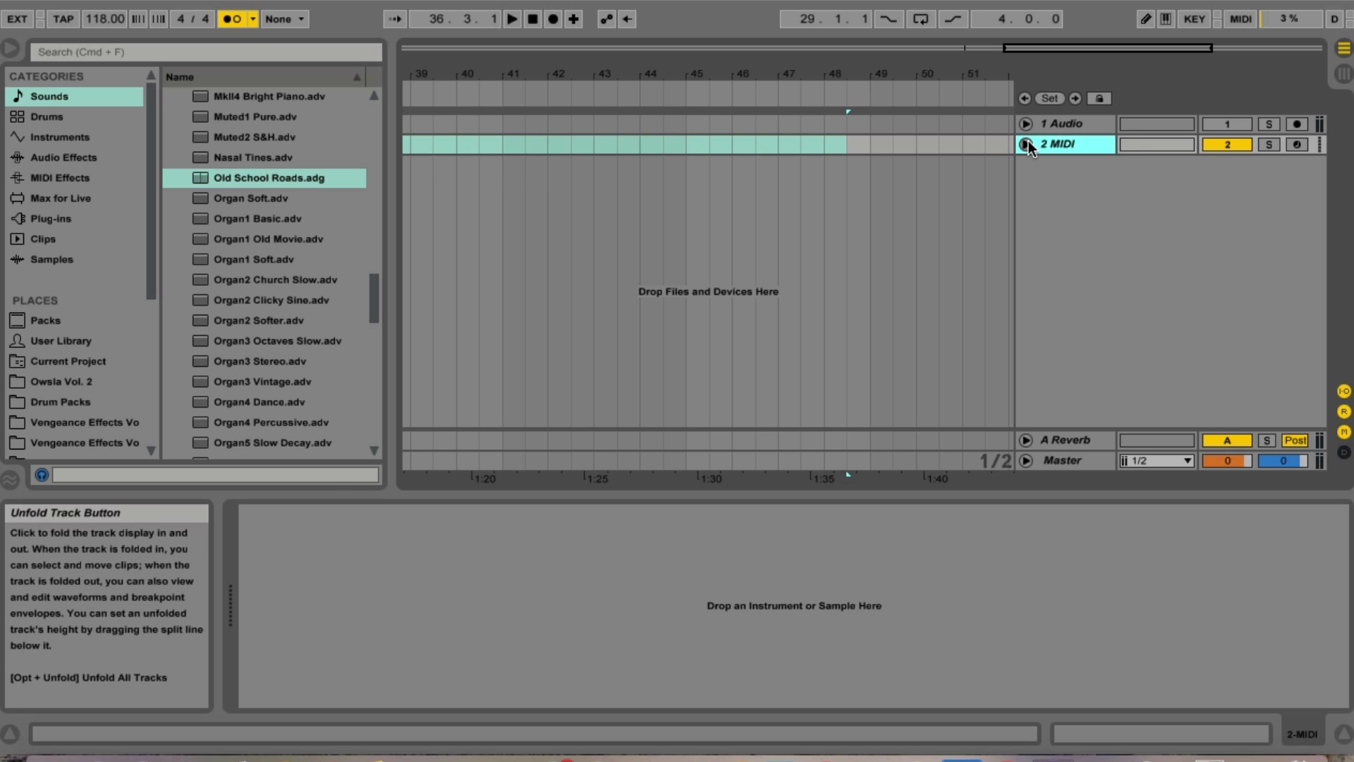
left_click(1026, 144, "alt")
Hide the In/Out, Returns and Mixer sections of the Arrangement and show all three again
left_click(1344, 393)
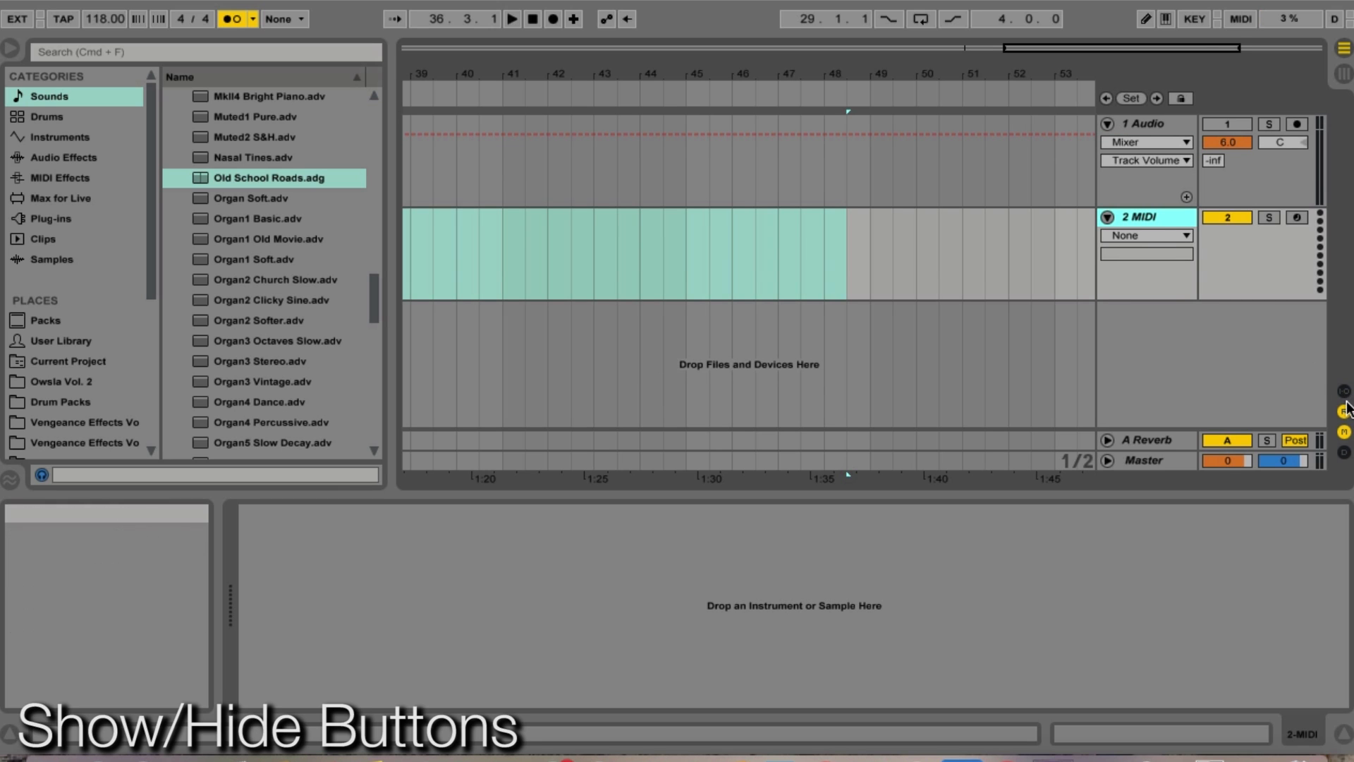
left_click(1344, 411)
left_click(1344, 431)
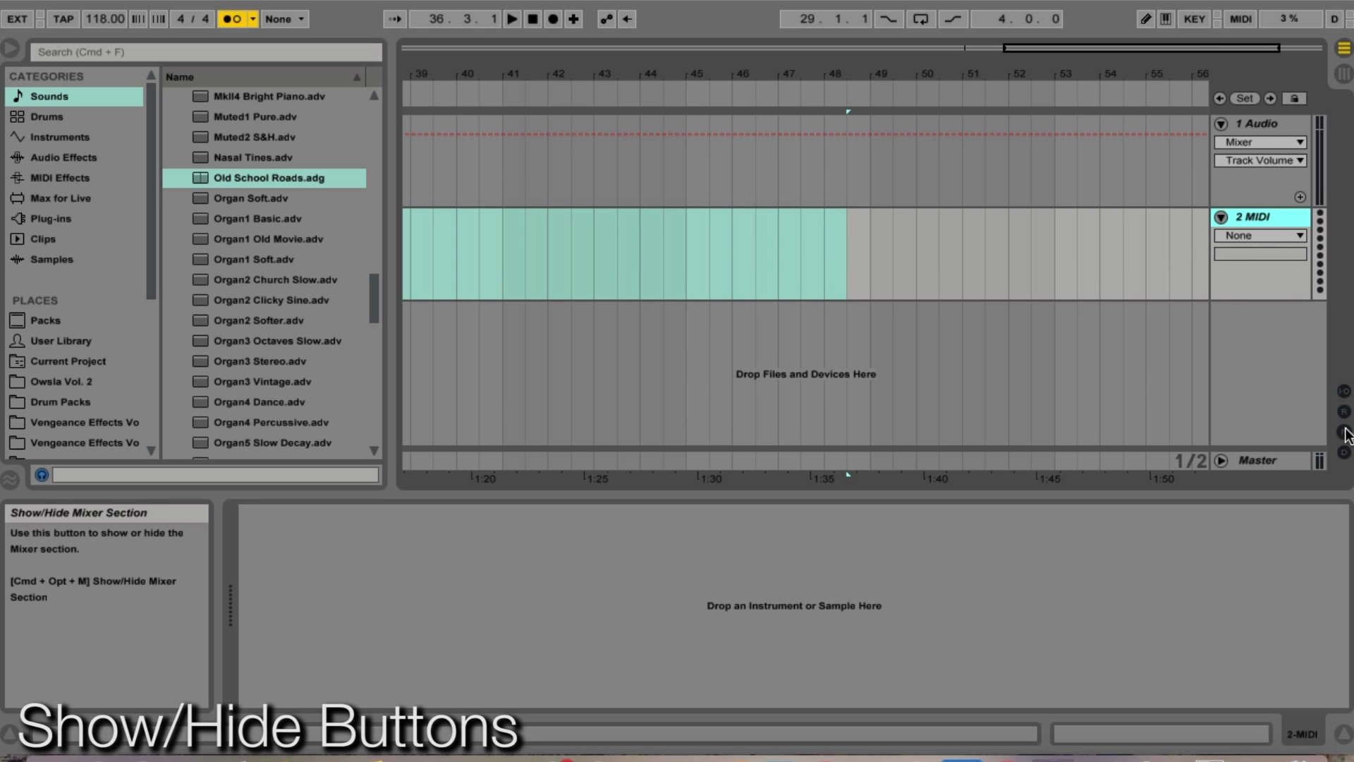
left_click(1344, 431)
left_click(1344, 411)
left_click(1344, 392)
Select the 1 Audio track, toggle the Returns section off and on, and select the A Reverb return track
left_click(1075, 127)
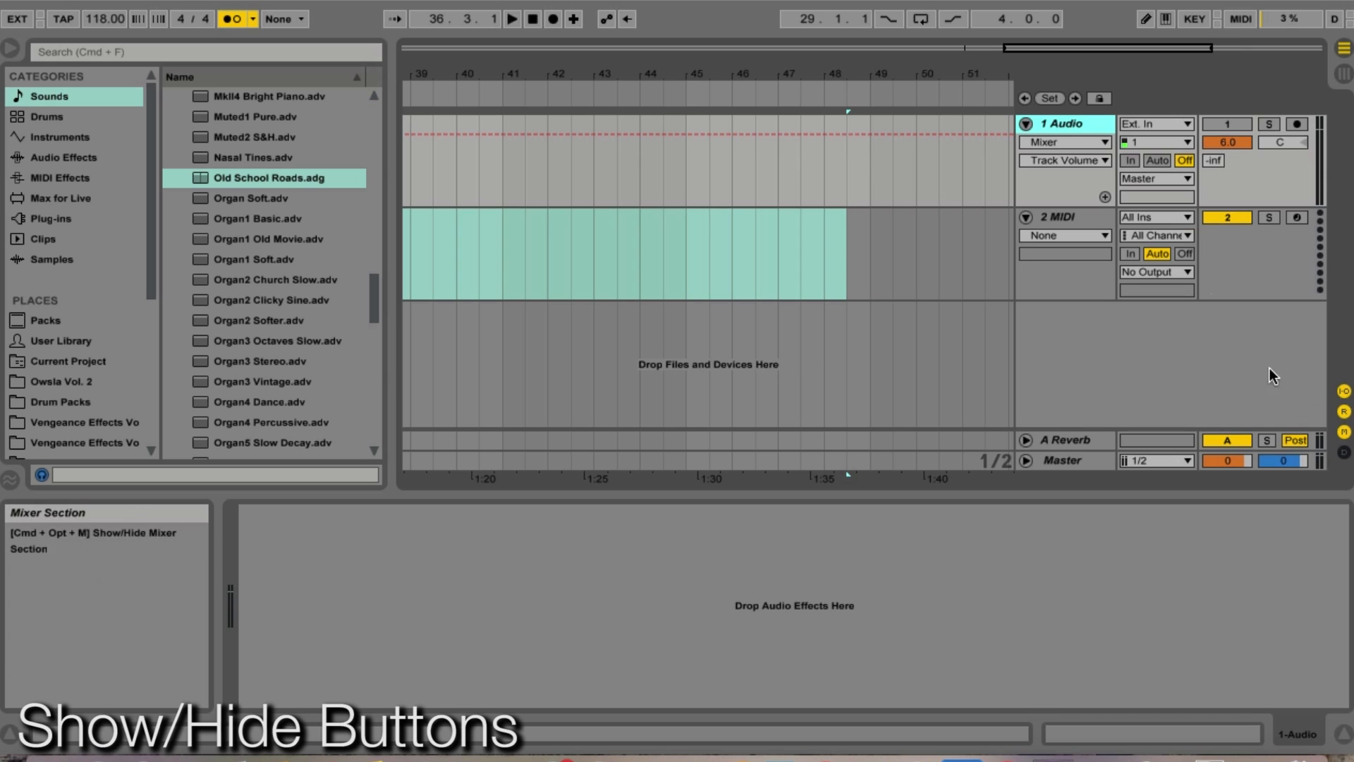
left_click(1344, 412)
left_click(1344, 411)
left_click(1069, 439)
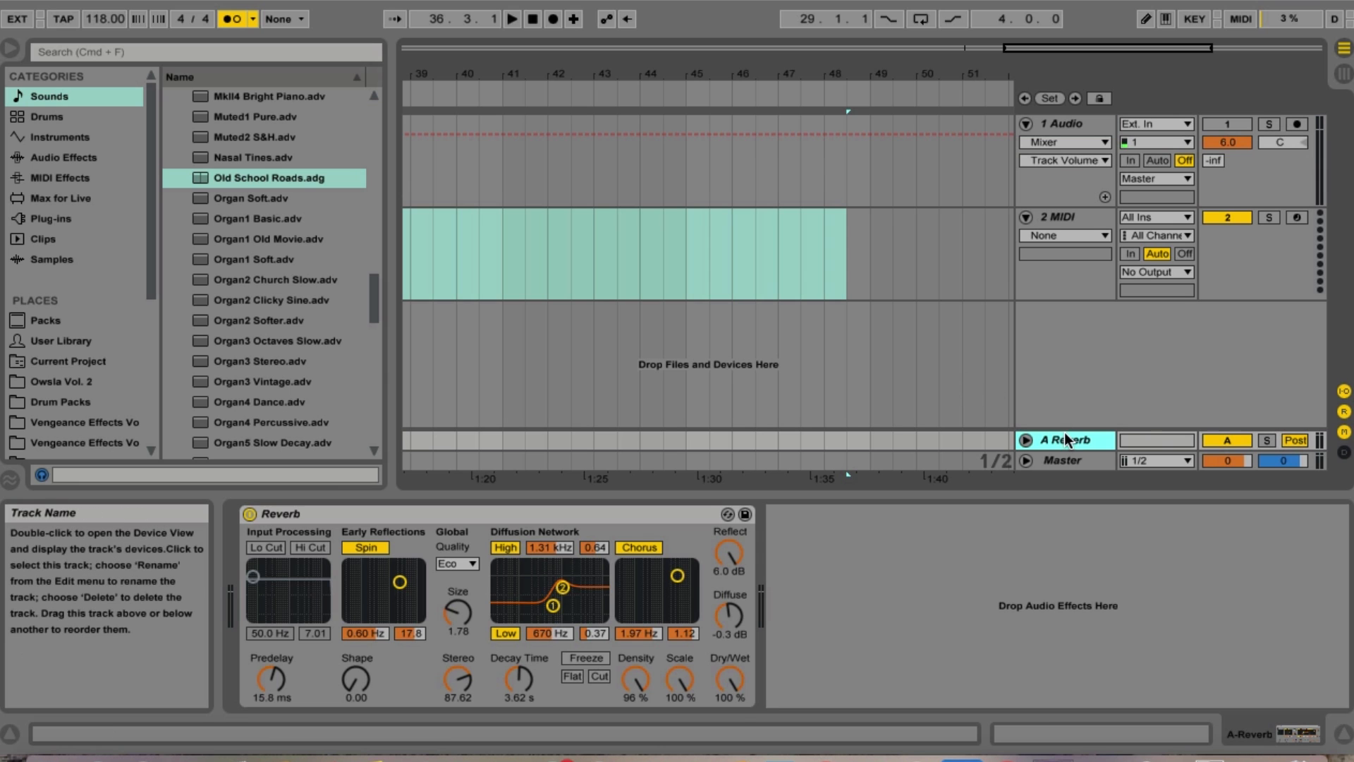
Hide and show the Mixer section twice
left_click(1344, 431)
left_click(1344, 431)
left_click(1344, 432)
left_click(1344, 432)
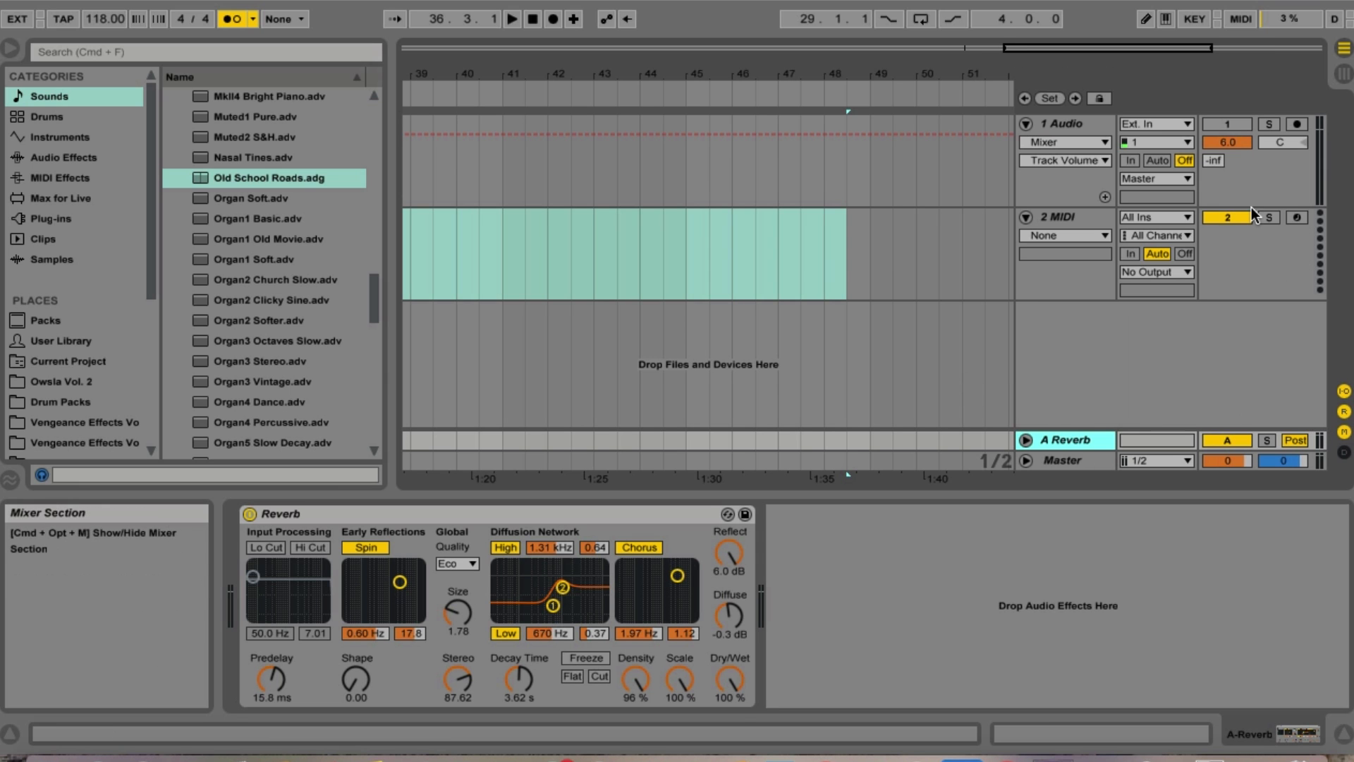
Activate the 1 Audio track and set its volume to 0.8 dB
left_click(1227, 123)
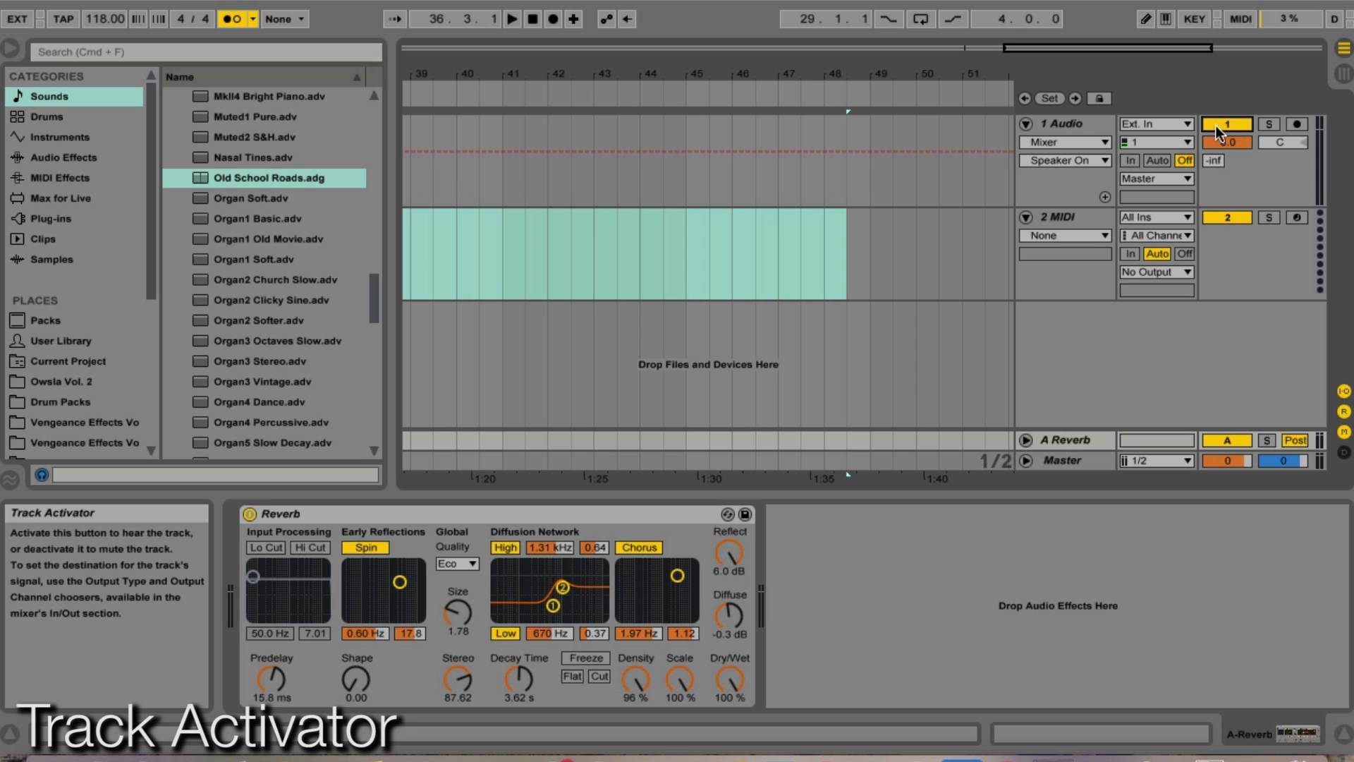
left_click(1223, 124)
mouse_move(1232, 145)
left_mouse_down()
mouse_move(1231, 178)
mouse_move(1231, 144)
left_mouse_up()
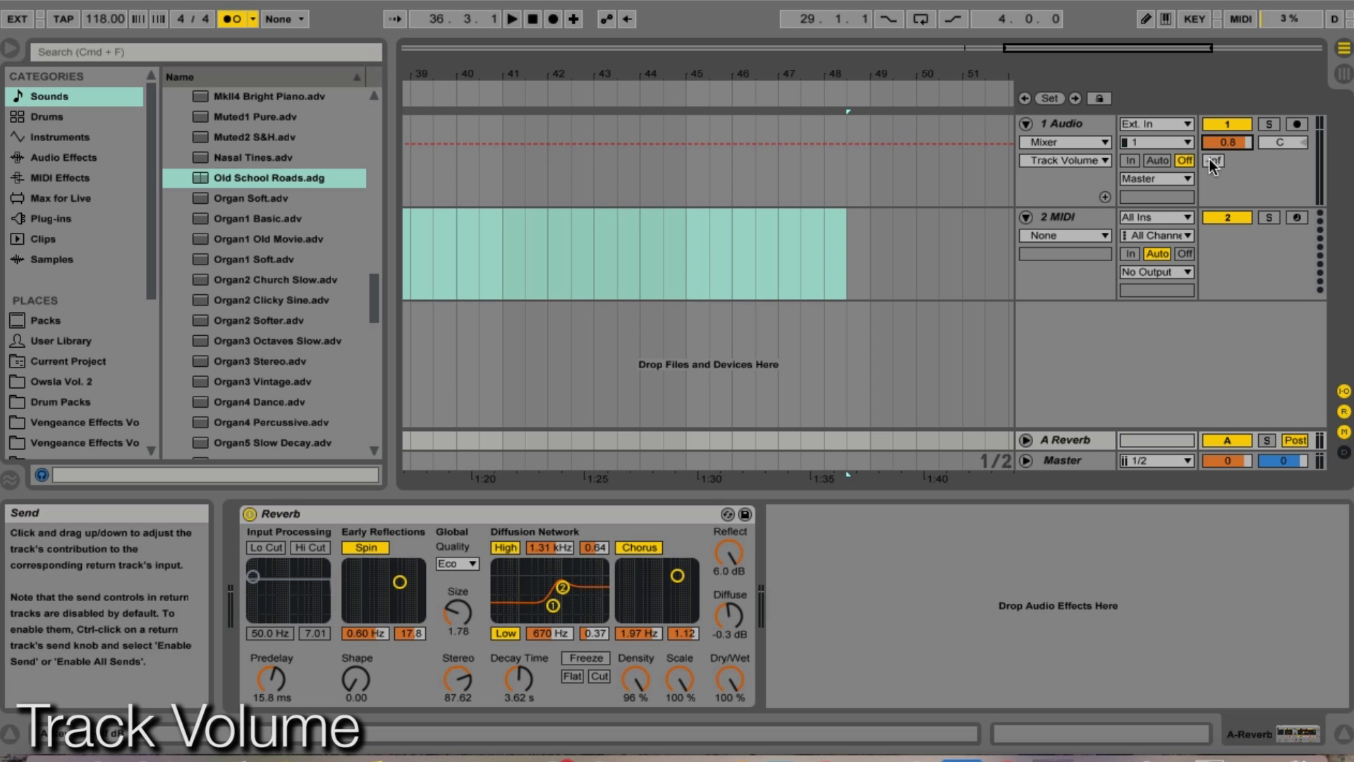
Raise the 1 Audio track's A-Reverb send and return it to -inf, and switch its solo on and off
left_click(1213, 161)
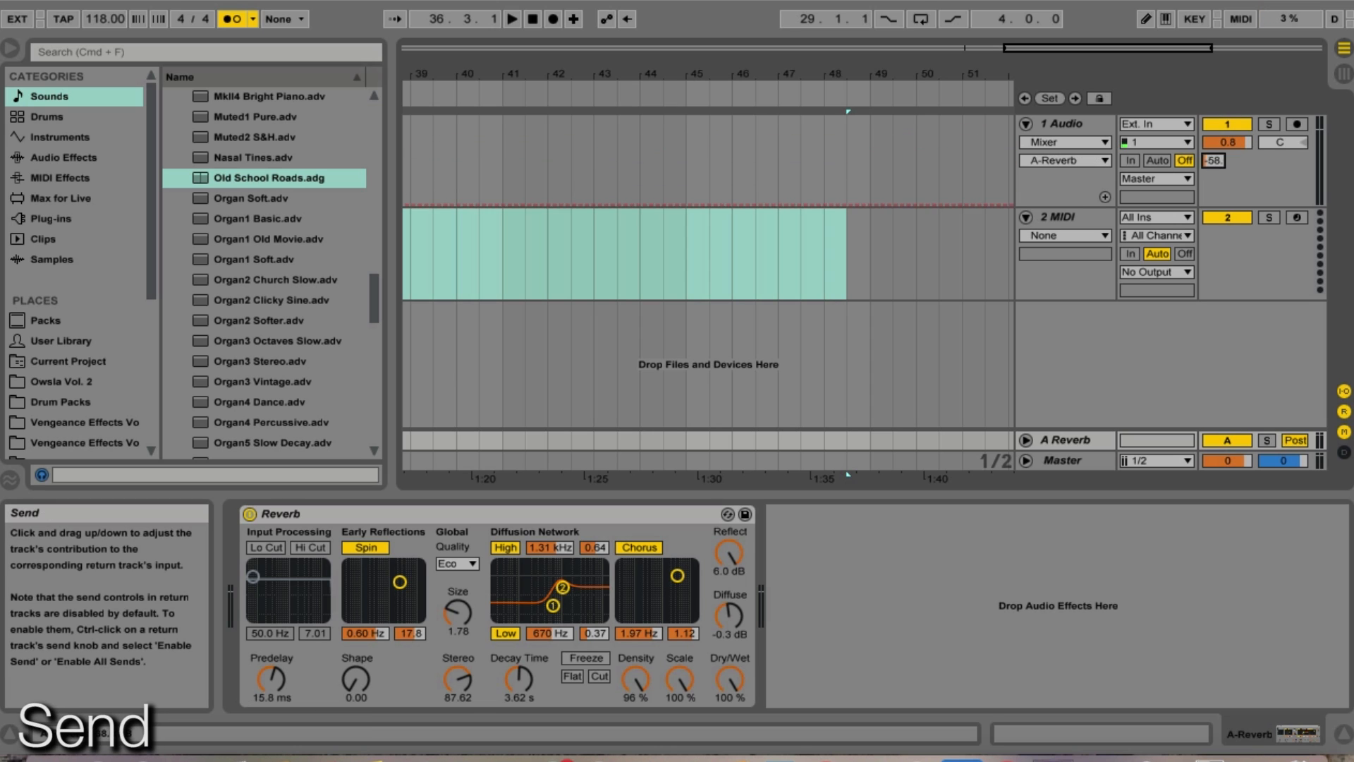
mouse_move(1213, 161)
left_mouse_down()
mouse_move(1213, 136)
mouse_move(1213, 172)
left_mouse_up()
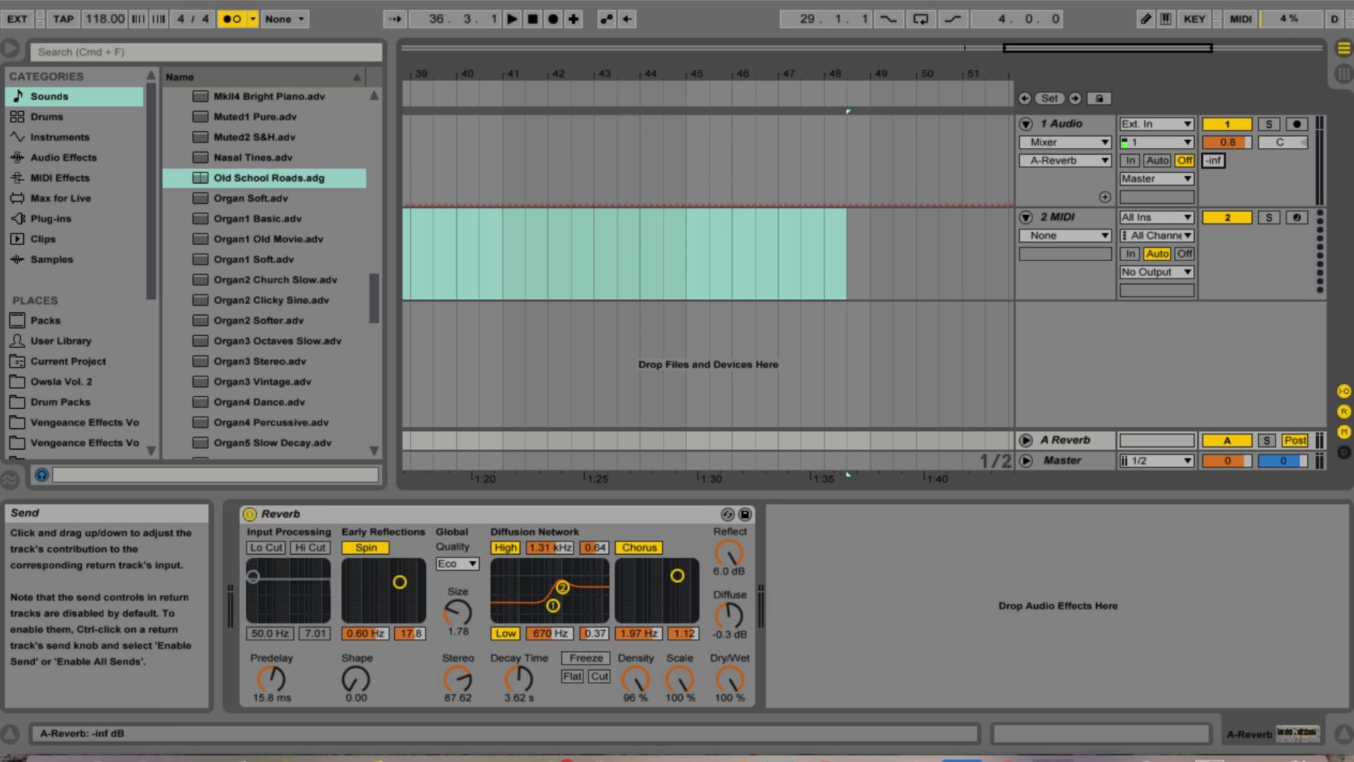
left_click(1272, 123)
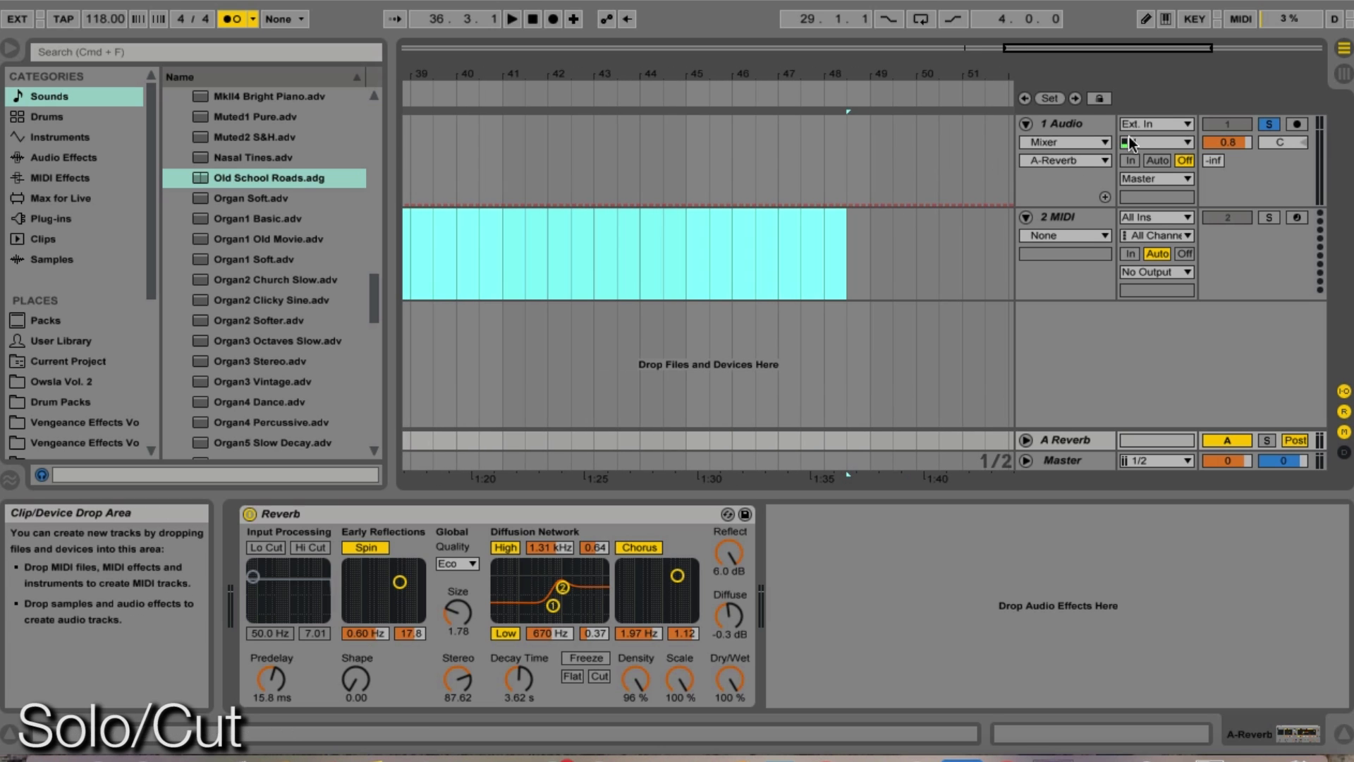
left_click(1268, 124)
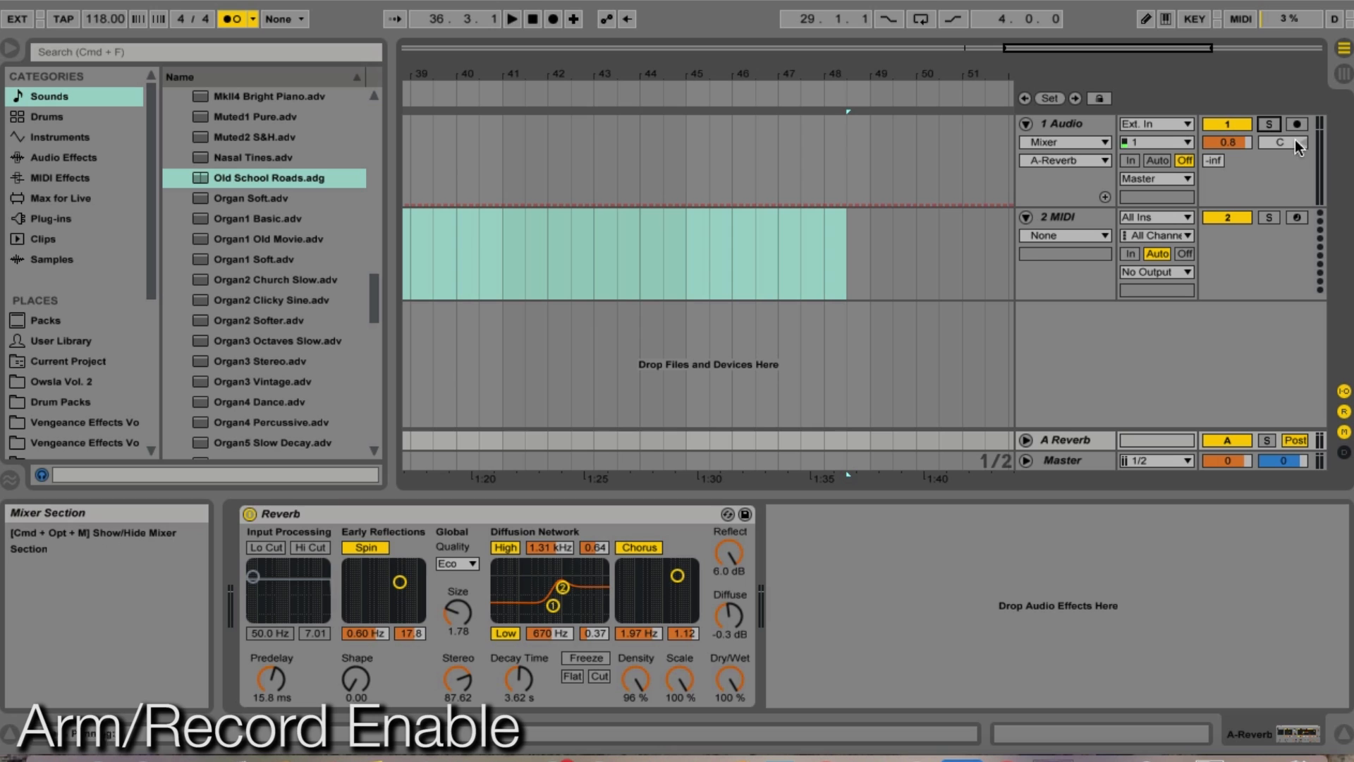
Try record-arming the 1 Audio track, and load the Old School Roads.adg preset onto the 2 MIDI track
left_click(1295, 125)
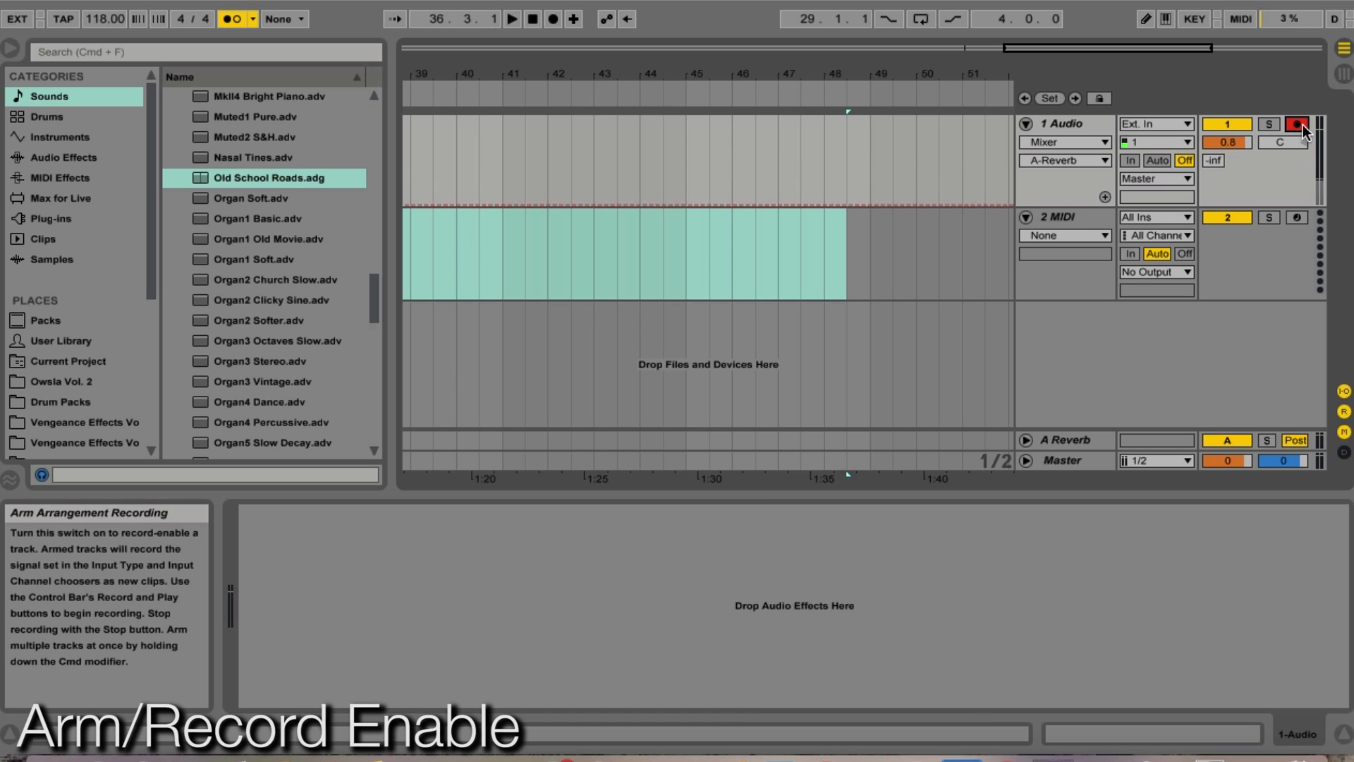
left_click(1073, 217)
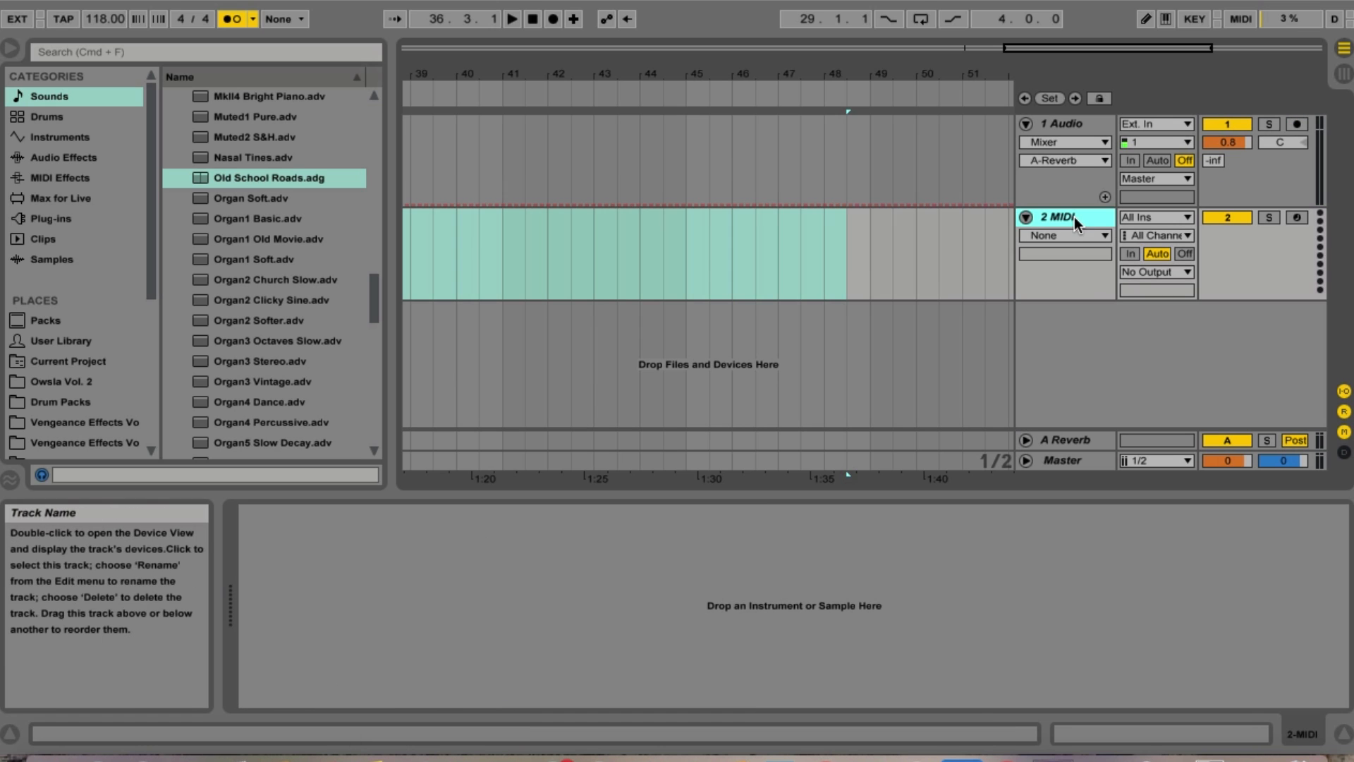
left_click(280, 180)
left_click_drag(494, 174, 665, 254)
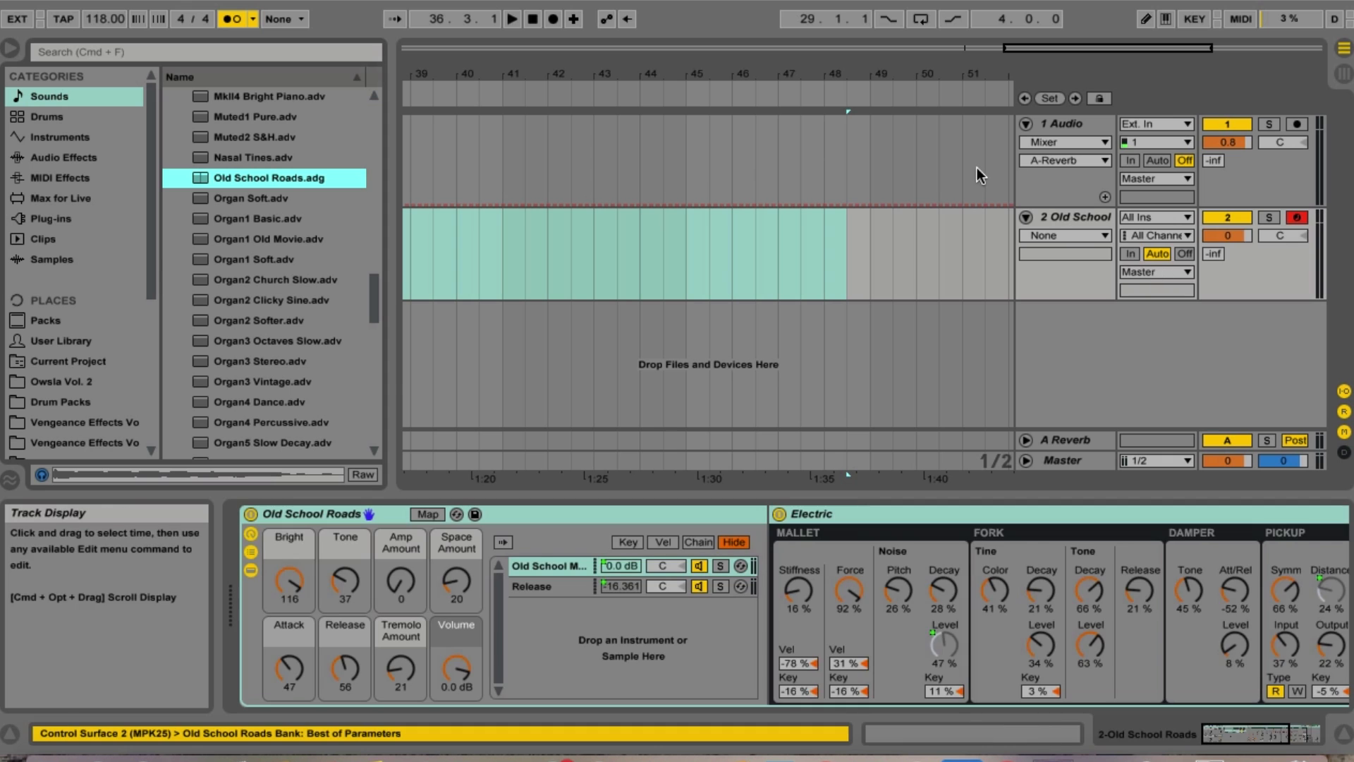
Switch record arming back and forth between the 1 Audio and Old School Roads tracks, leaving Old School Roads armed
left_click(1295, 125)
left_click(1296, 217)
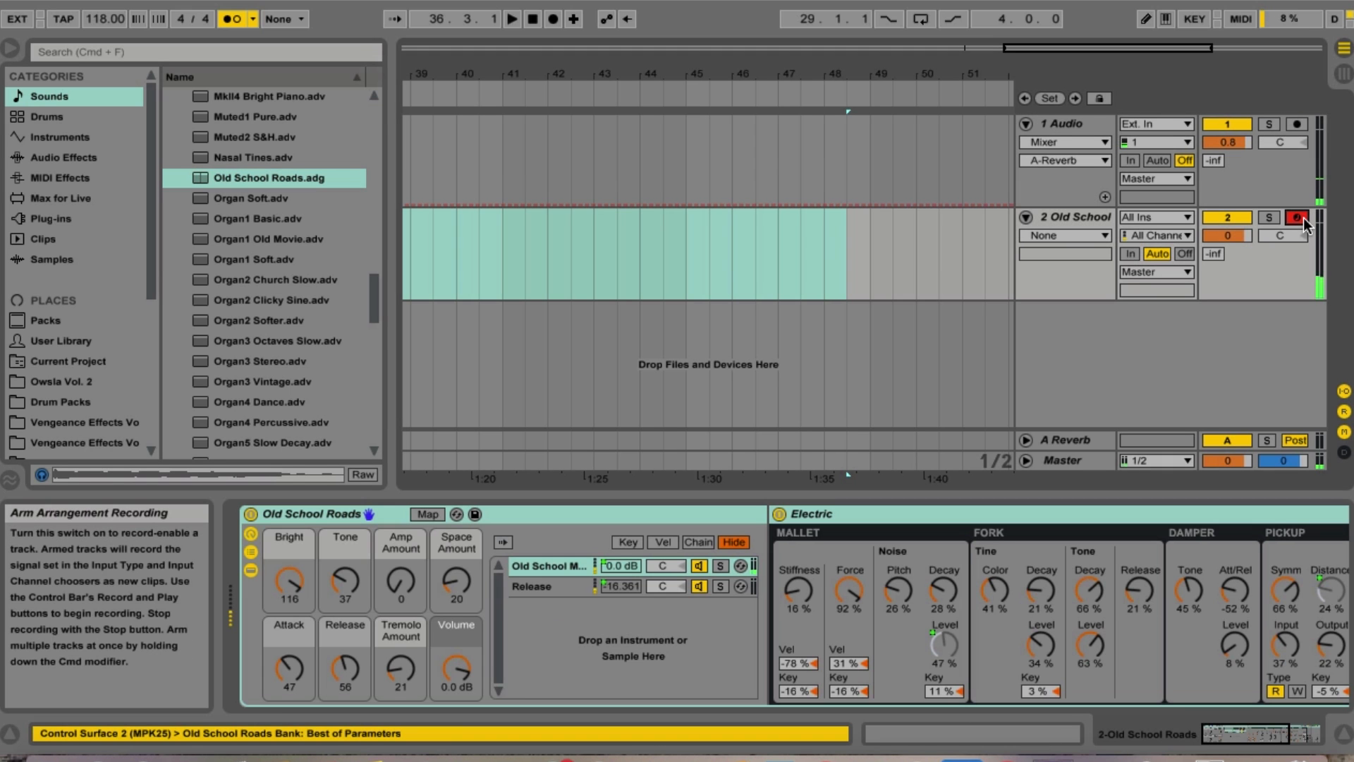
left_click(1297, 124)
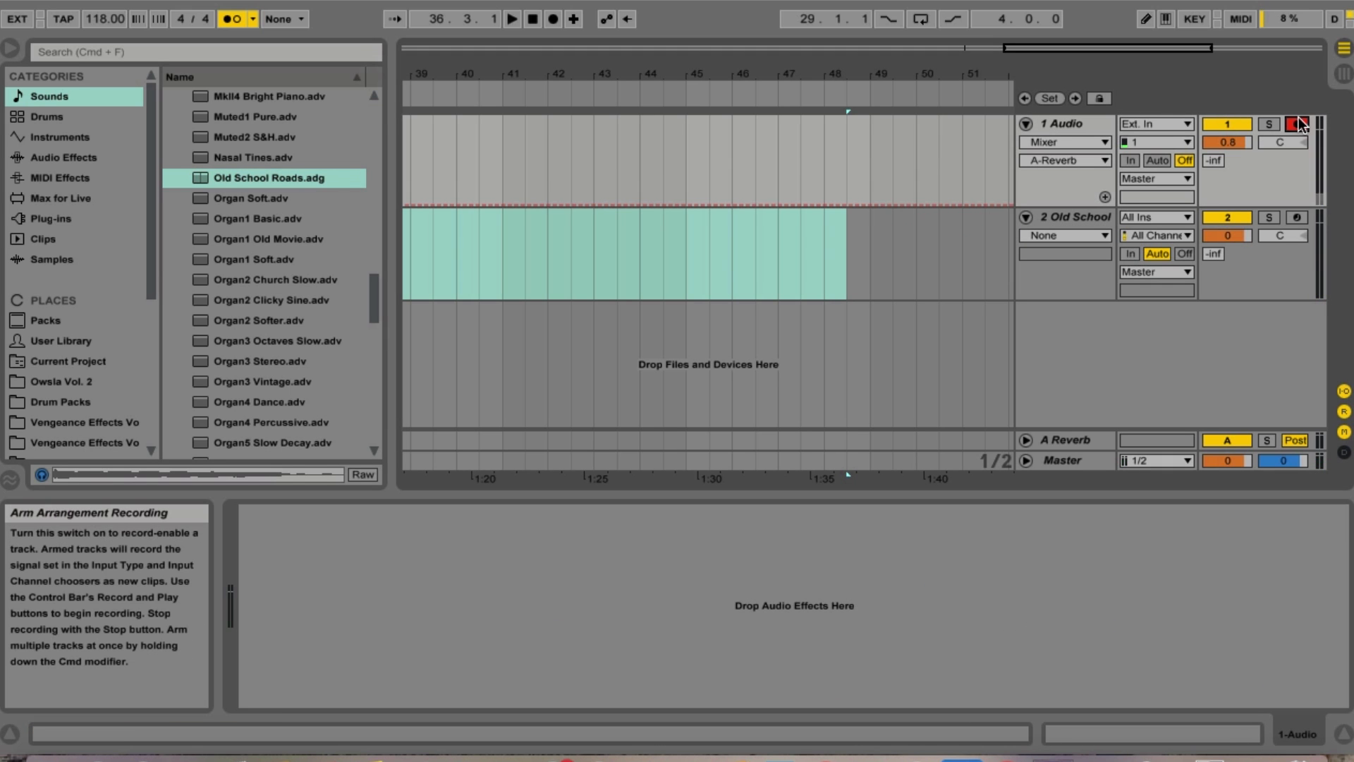
left_click(1296, 218)
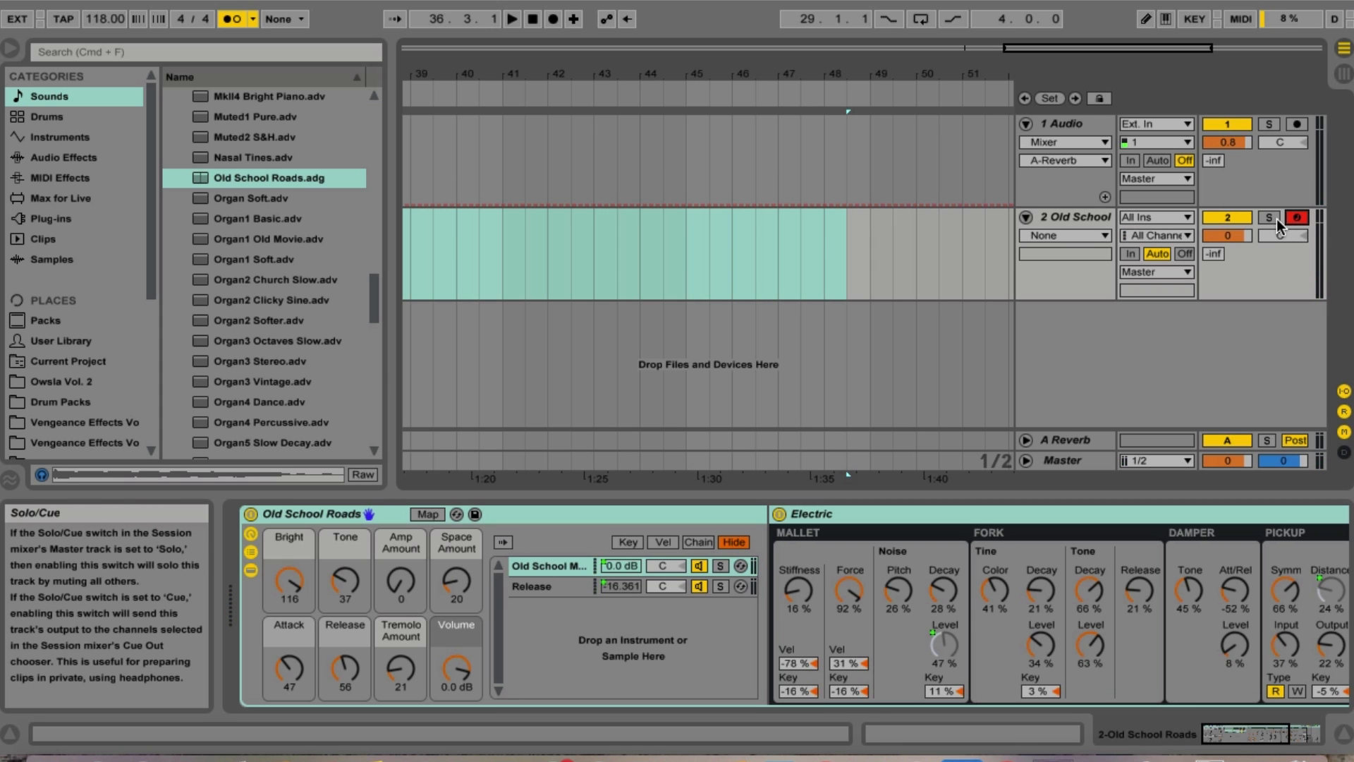
Choose Mixer as the automation device shown on the Old School Roads track
left_click(1055, 233)
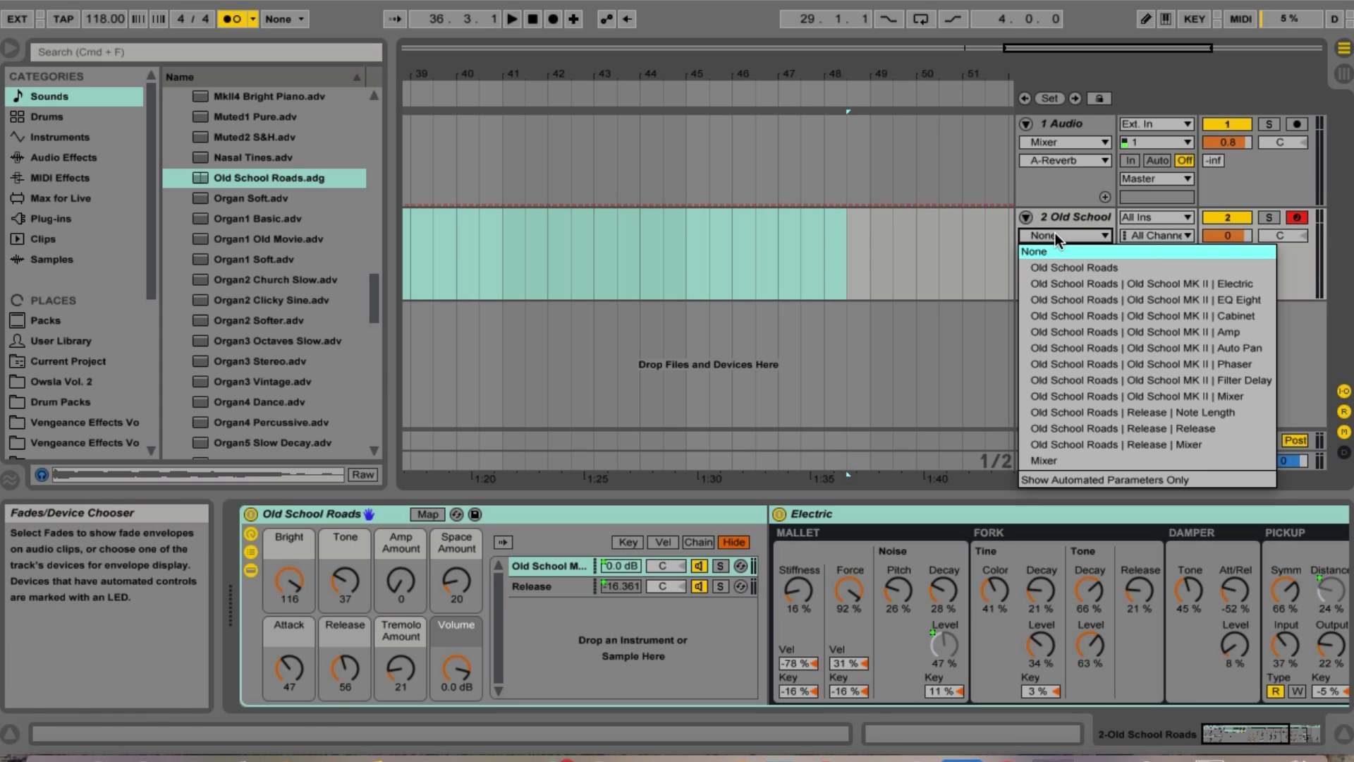
left_click(1055, 233)
left_click(1055, 234)
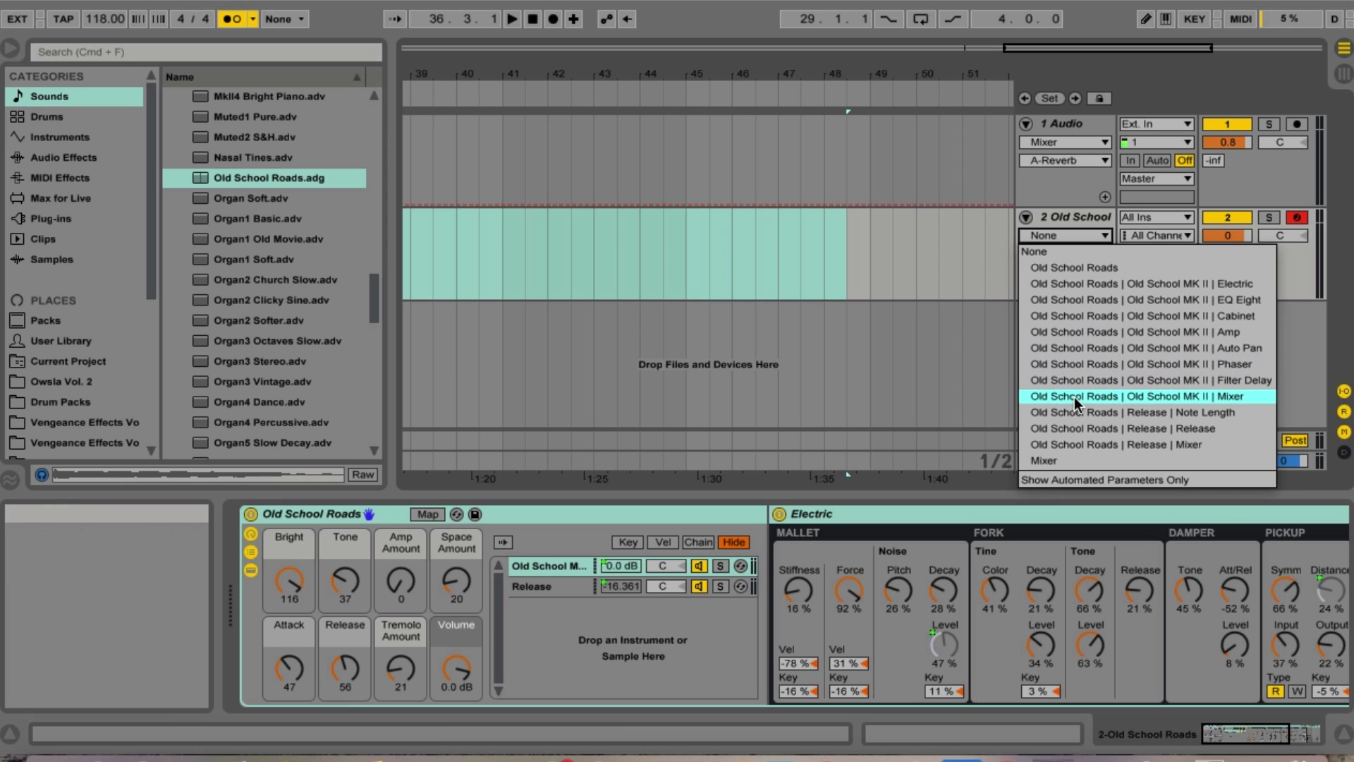
left_click(1075, 460)
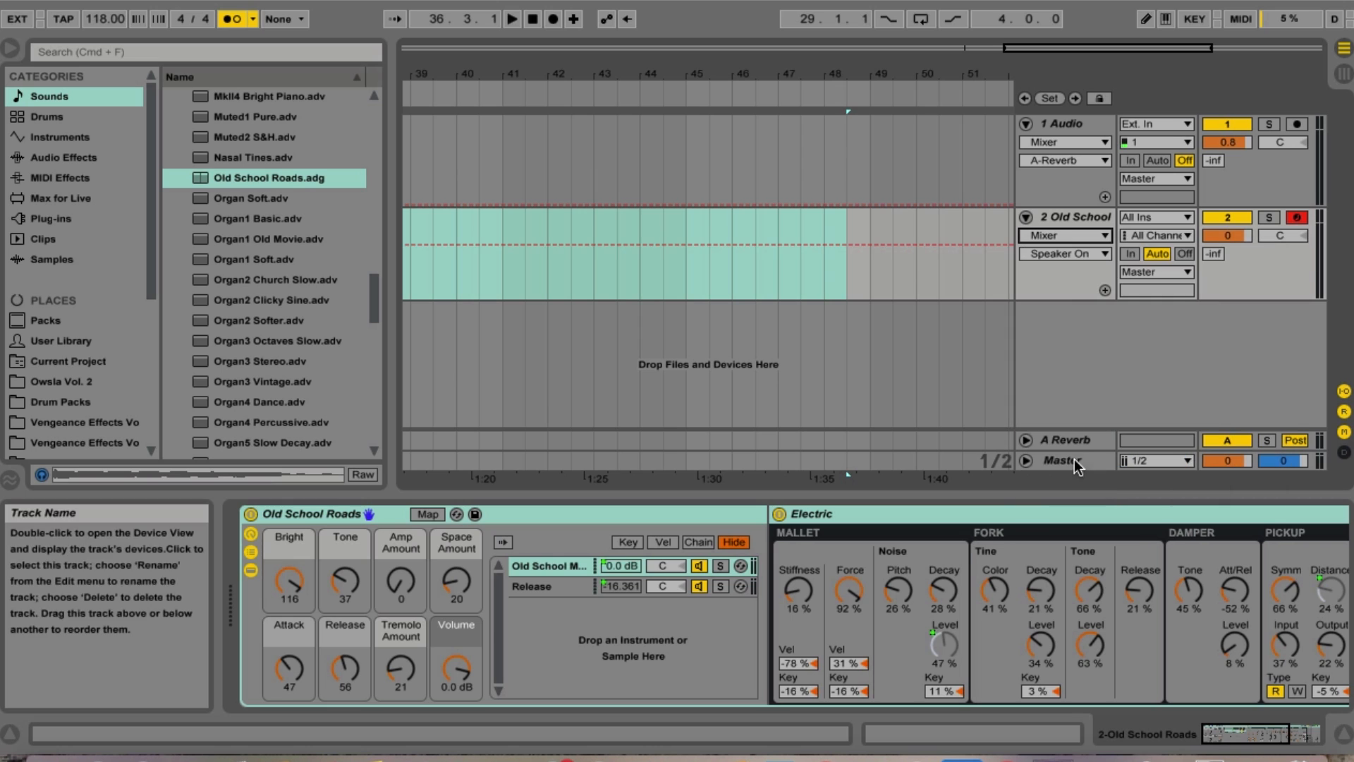
Choose Old School Roads as the track's automation device and look through its automatable controls, keeping Device On
left_click(1066, 232)
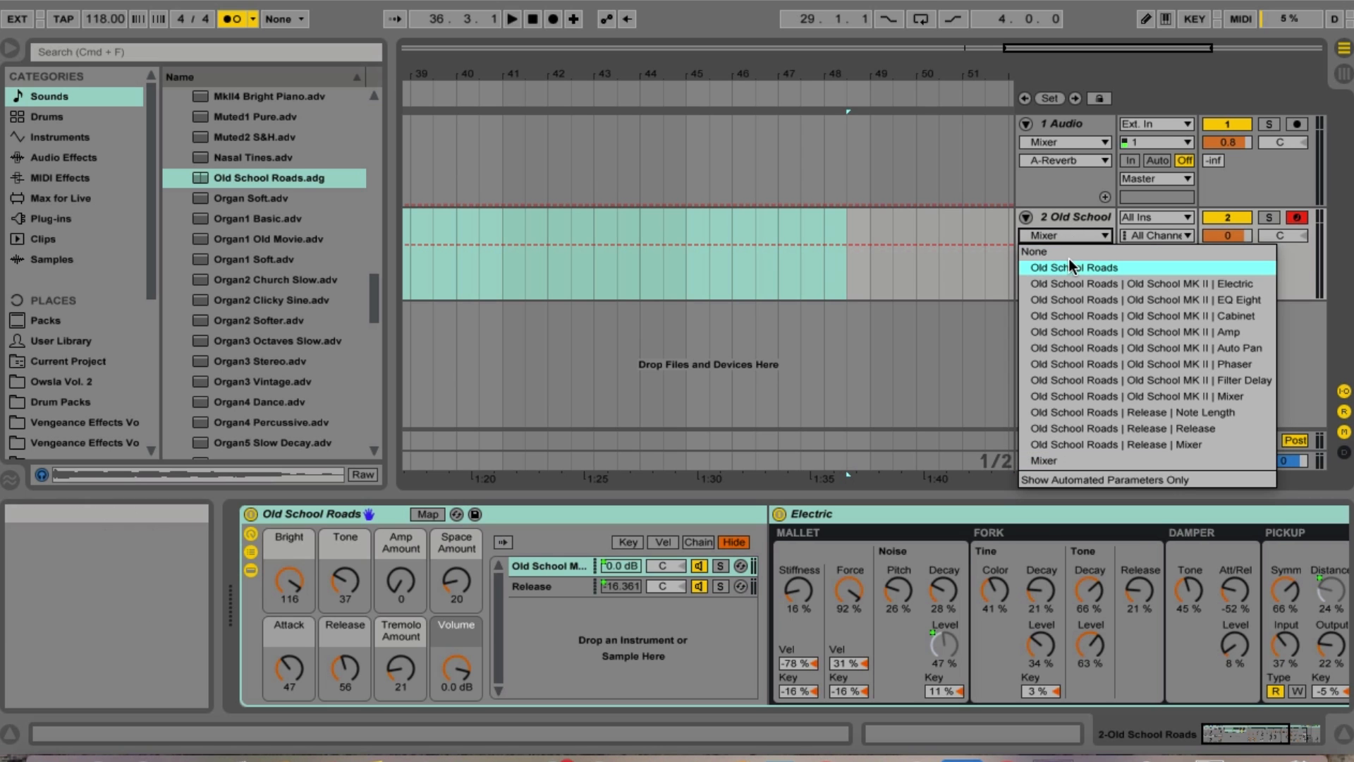
left_click(1081, 265)
left_click(1072, 255)
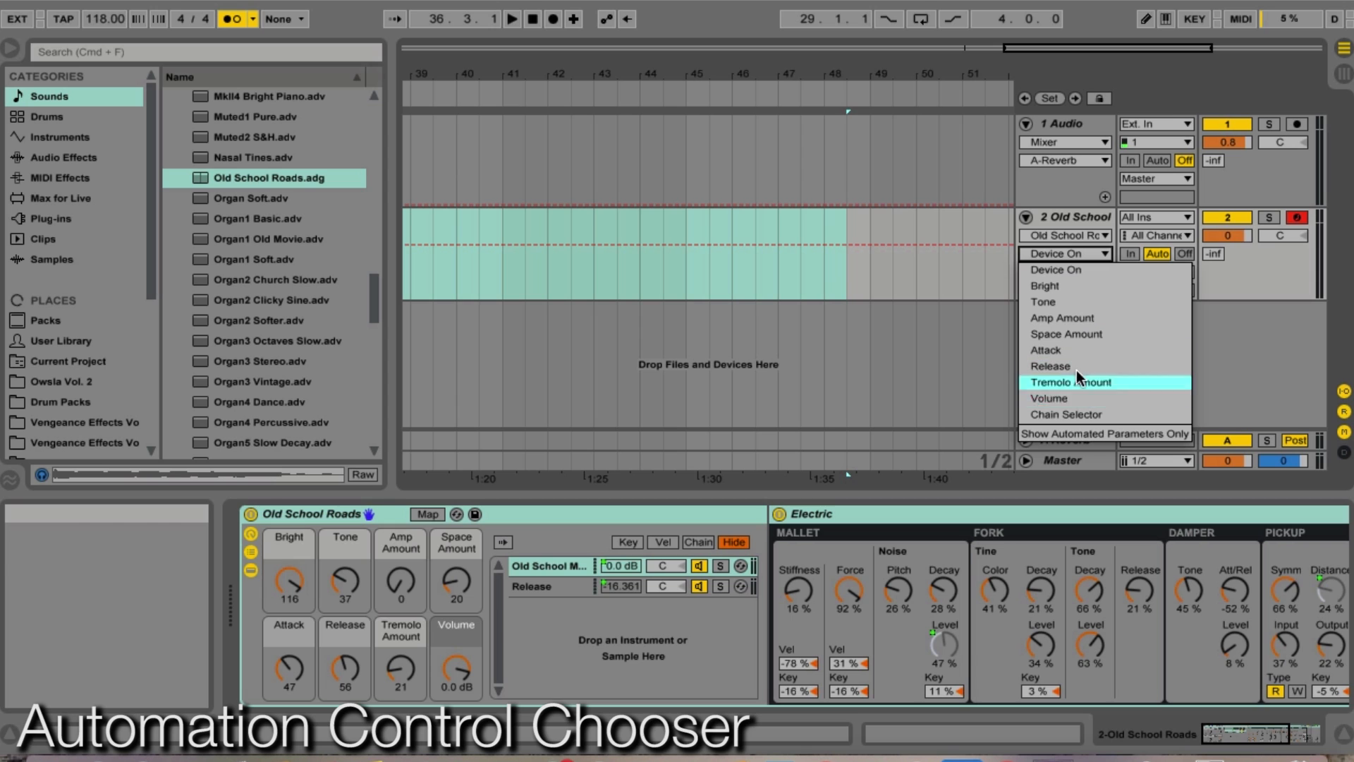
left_click(1060, 237)
left_click(1079, 266)
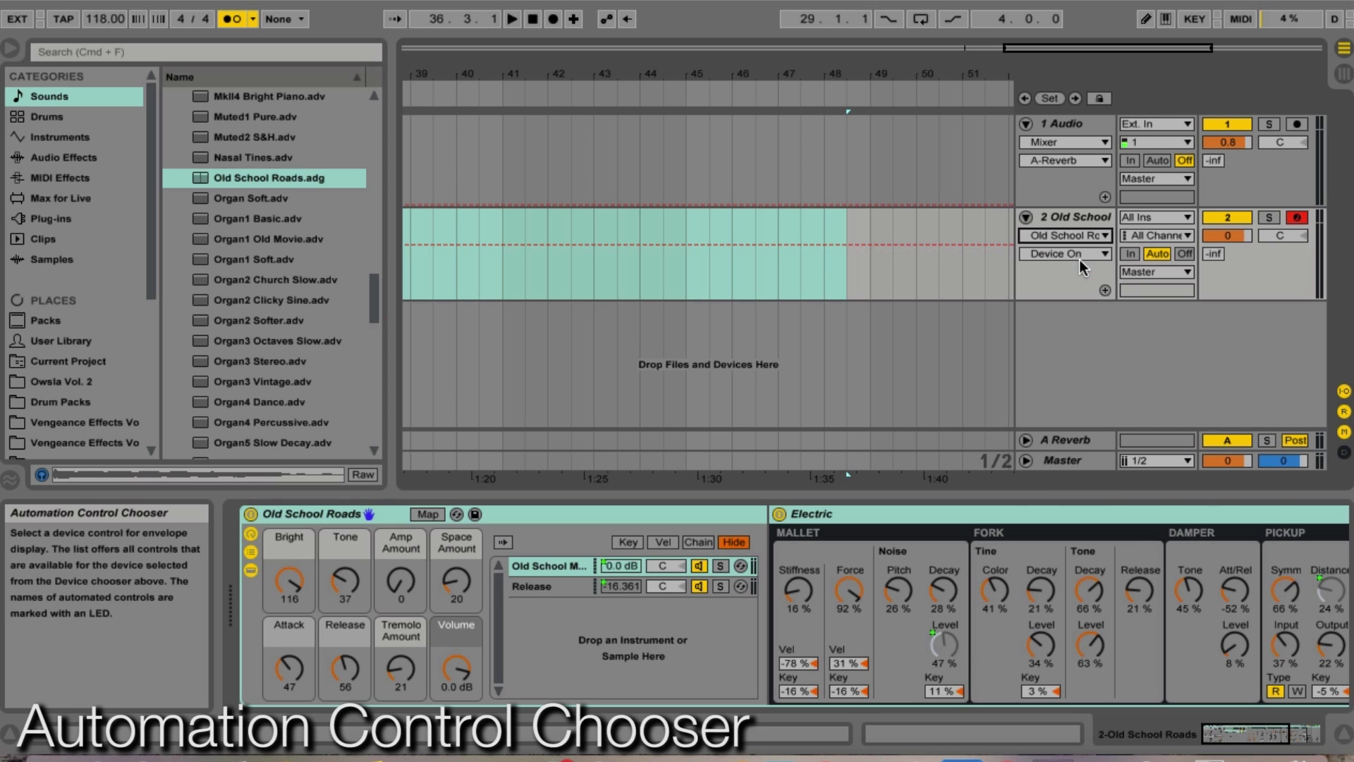
left_click(1064, 254)
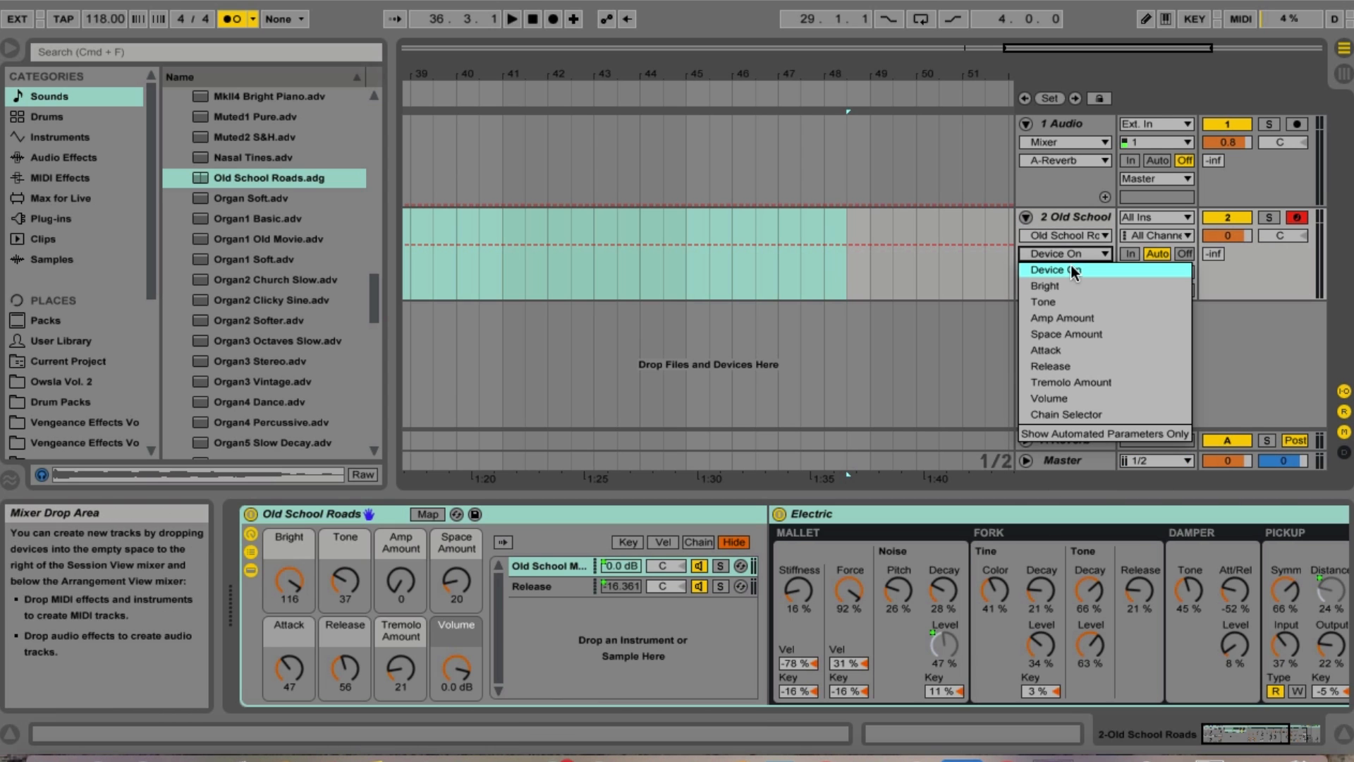
left_click(1019, 256)
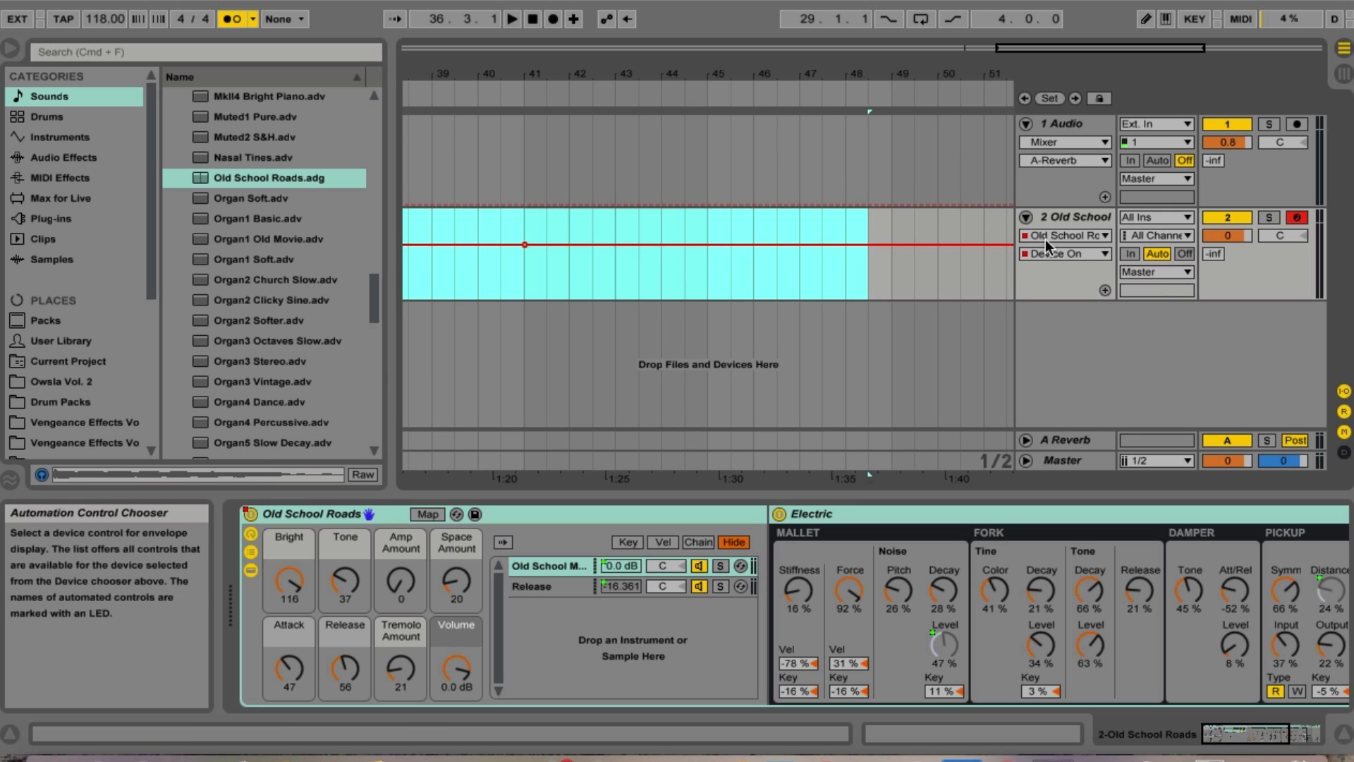
Undo the Device On automation edits on the Old School Roads track
key("super+z")
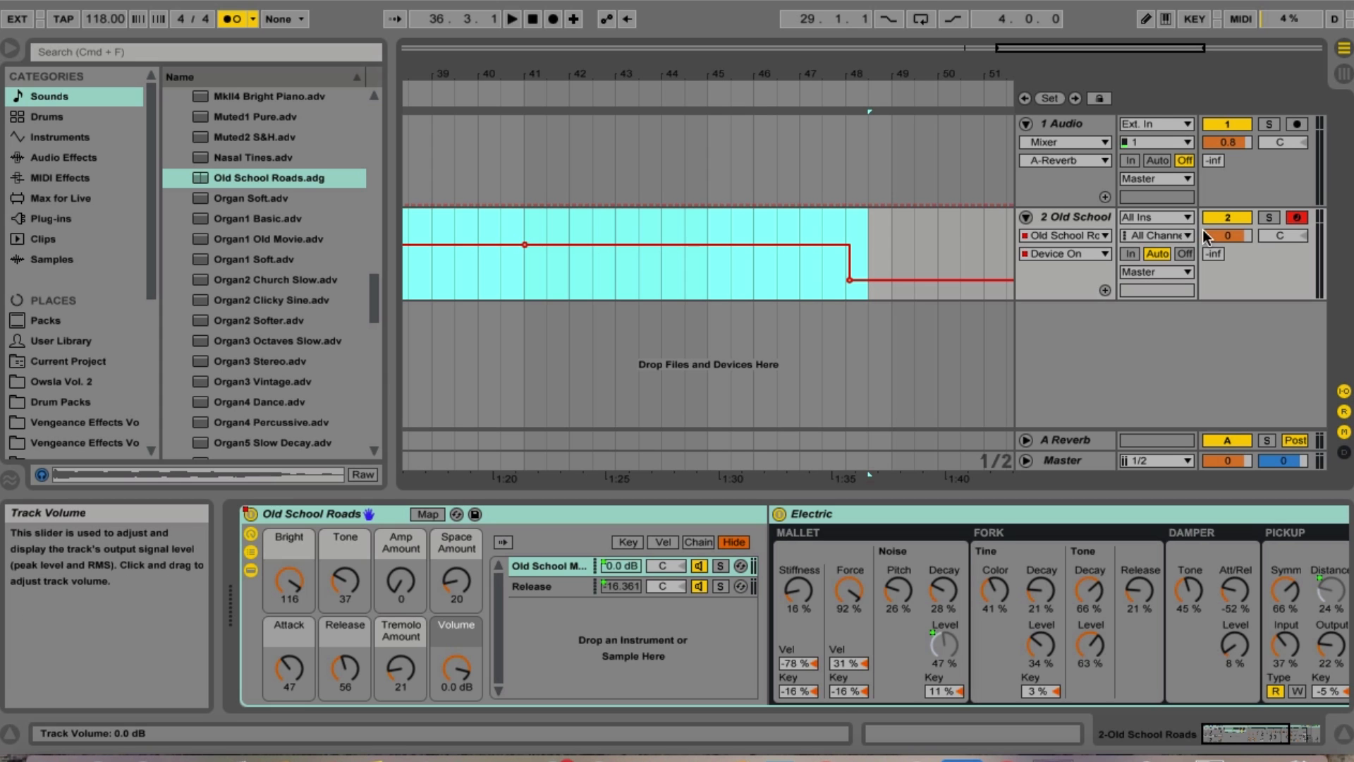
key("super+z")
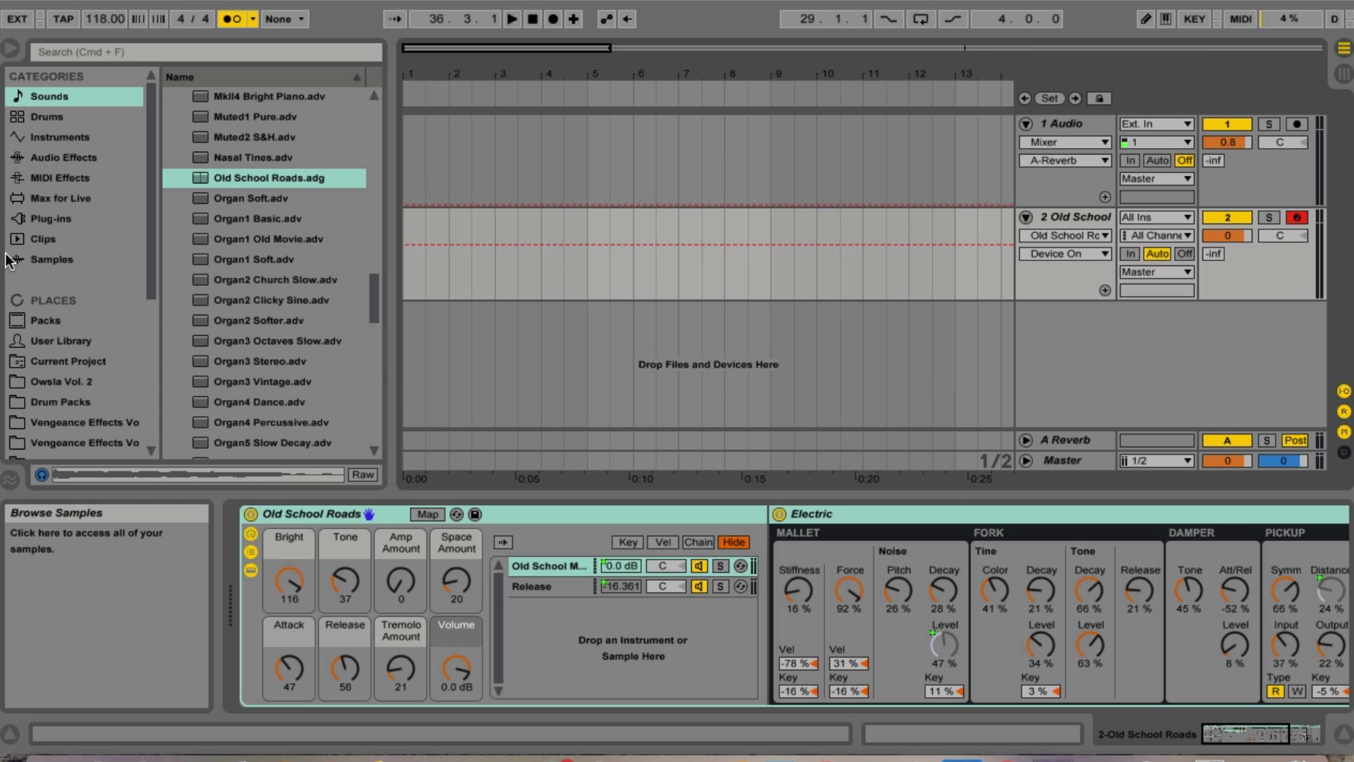
Look through the browser's Sounds category and open the Drums category
scroll(97, 247, "down", 10)
scroll(89, 129, "up", 10)
left_click(74, 96)
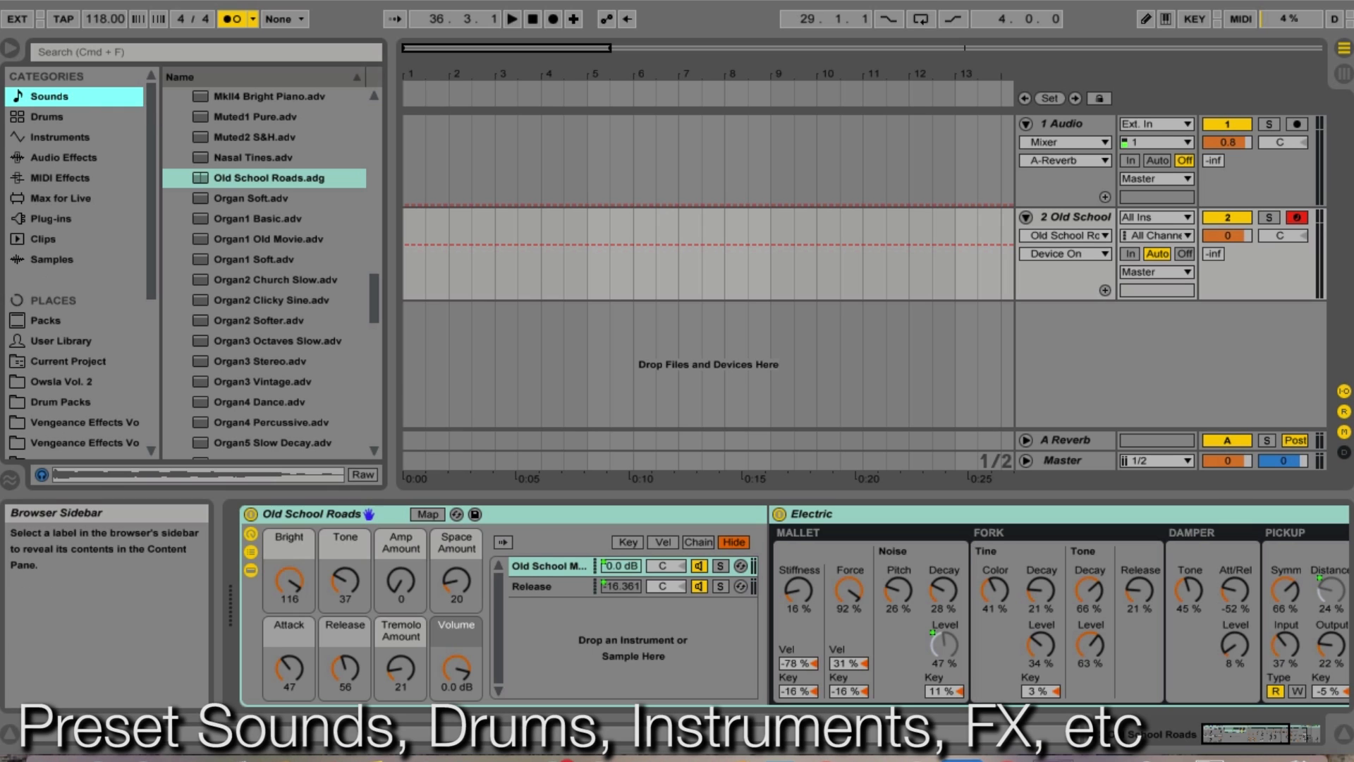
key("Right")
key("Left")
key("Left")
left_click(136, 114)
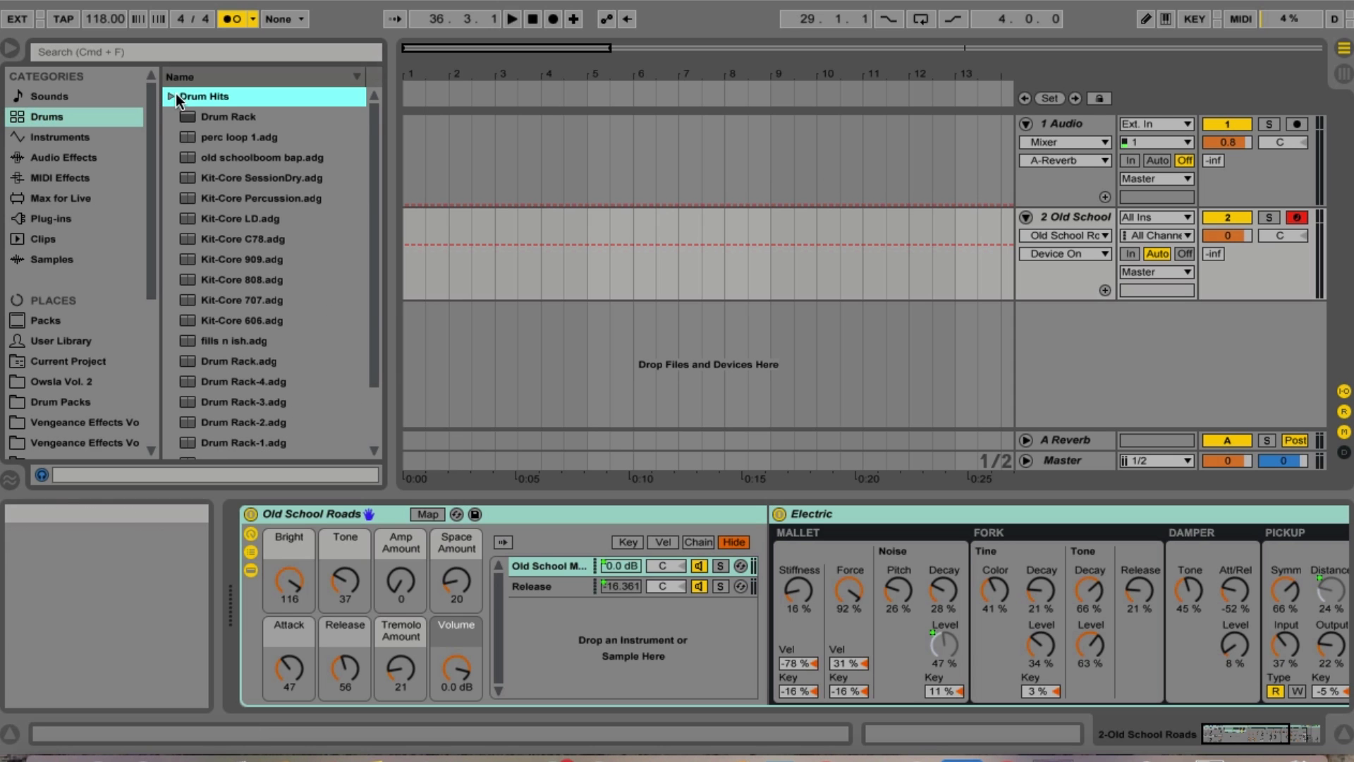
Look through the browser's Drums, Instruments, Audio Effects, MIDI Effects and Plug-ins categories, including the VST folder
left_click(177, 113)
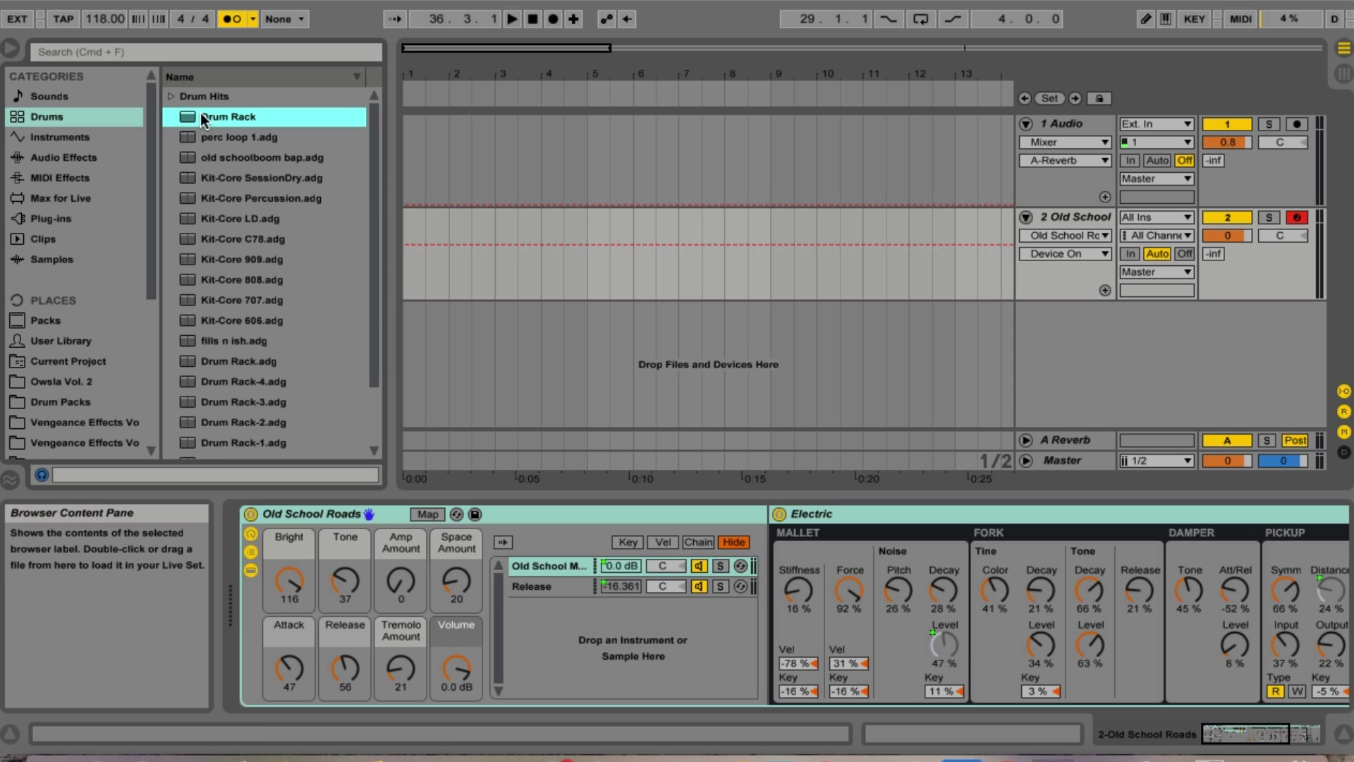
left_click(86, 140)
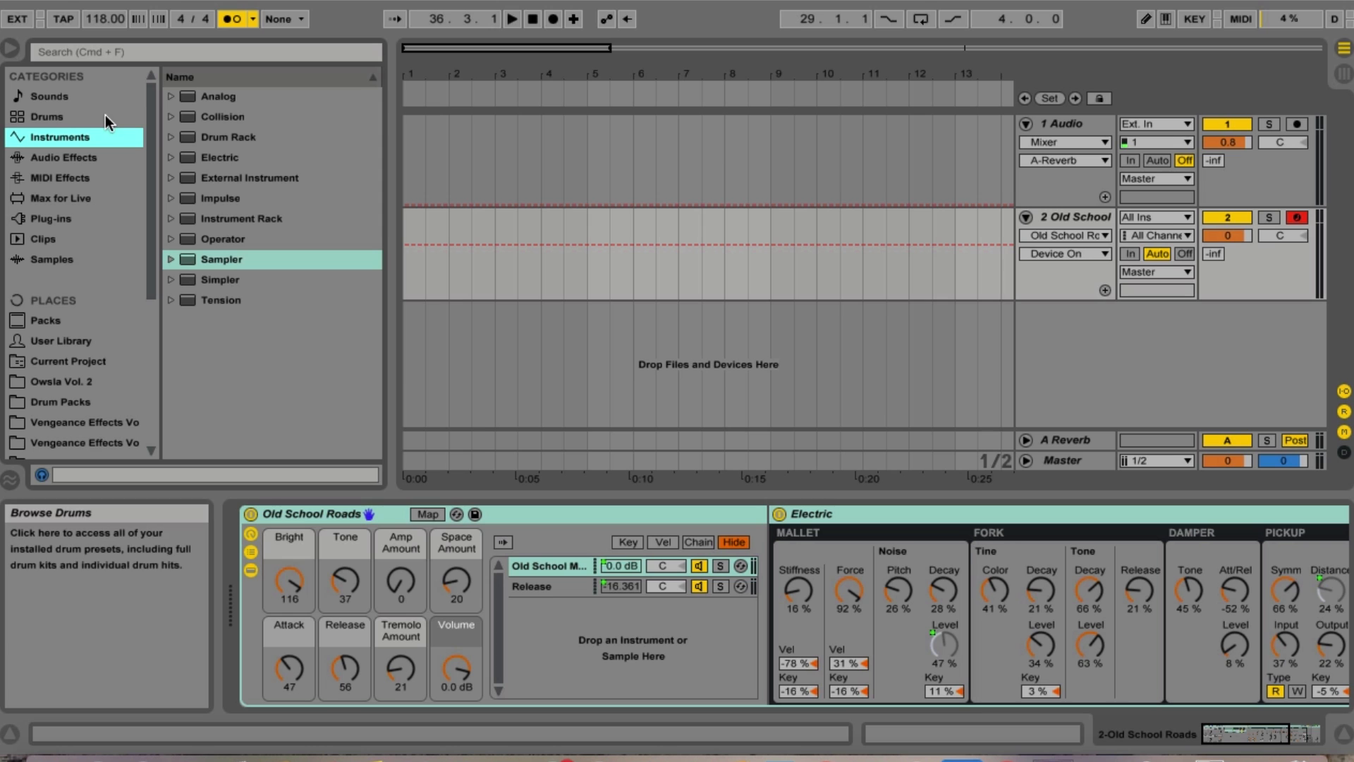
left_click(71, 165)
left_click(68, 178)
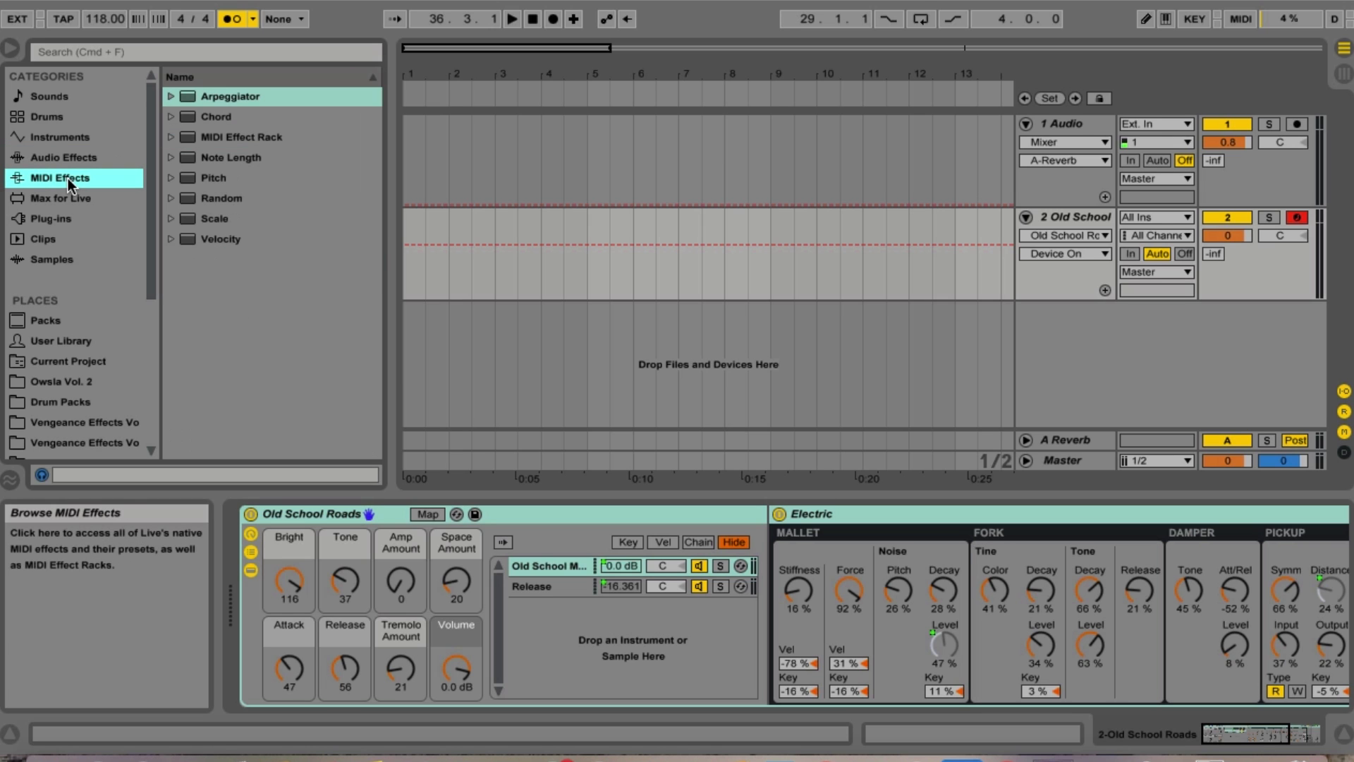
left_click(74, 217)
left_click(170, 115)
left_click(170, 115)
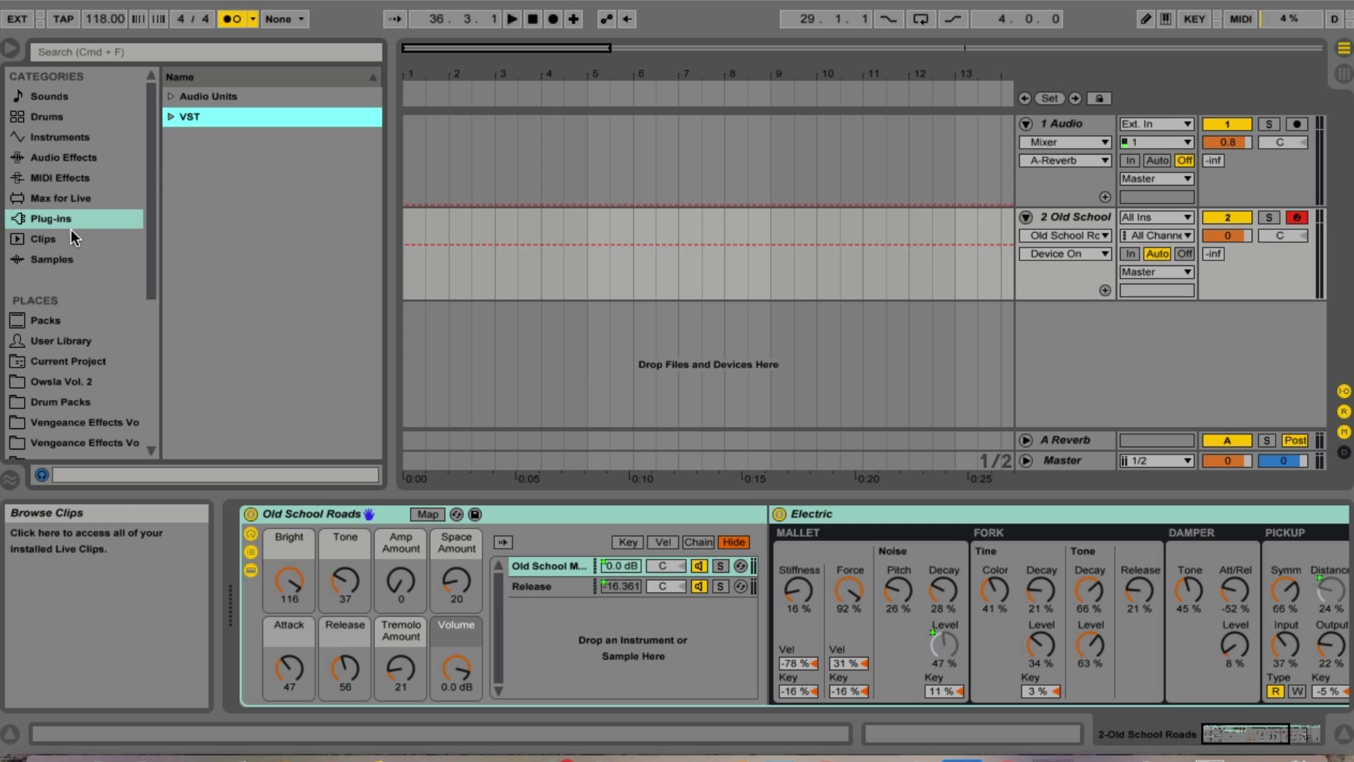
Open the browser's Samples category and look over the places listed below it
scroll(94, 247, "down", 5)
left_click(82, 116)
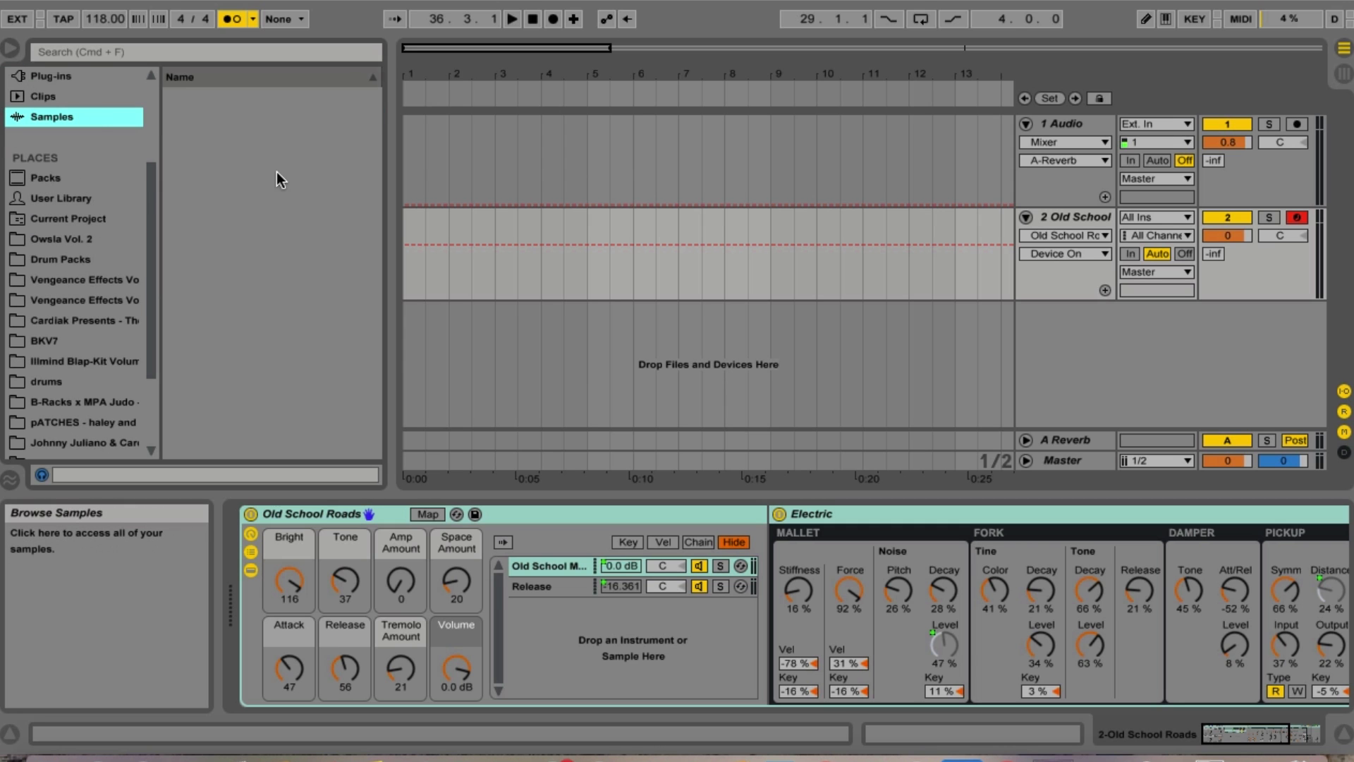
scroll(55, 200, "down", 4)
scroll(64, 378, "up", 5)
scroll(65, 378, "down", 2)
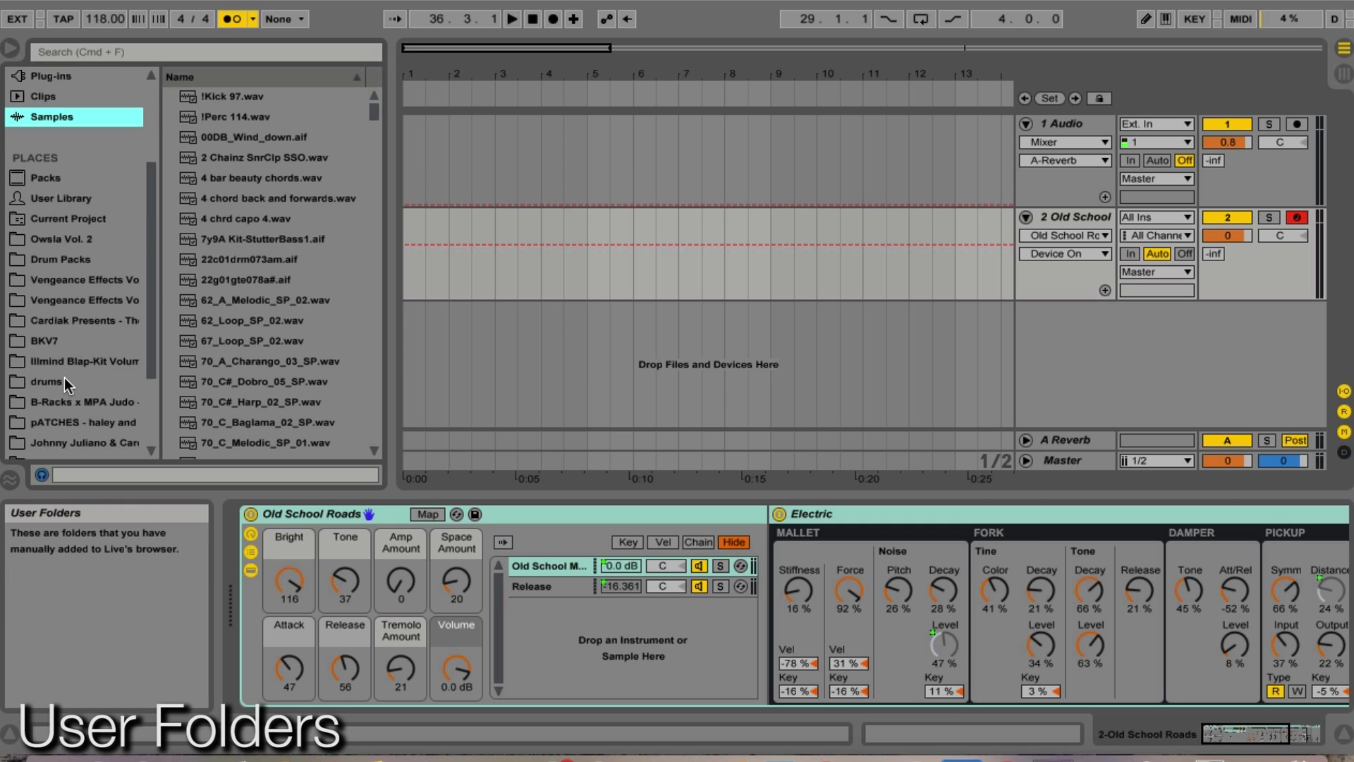
Open the User Library and examine the options for its folder contents, leaving them unused
left_click(60, 178)
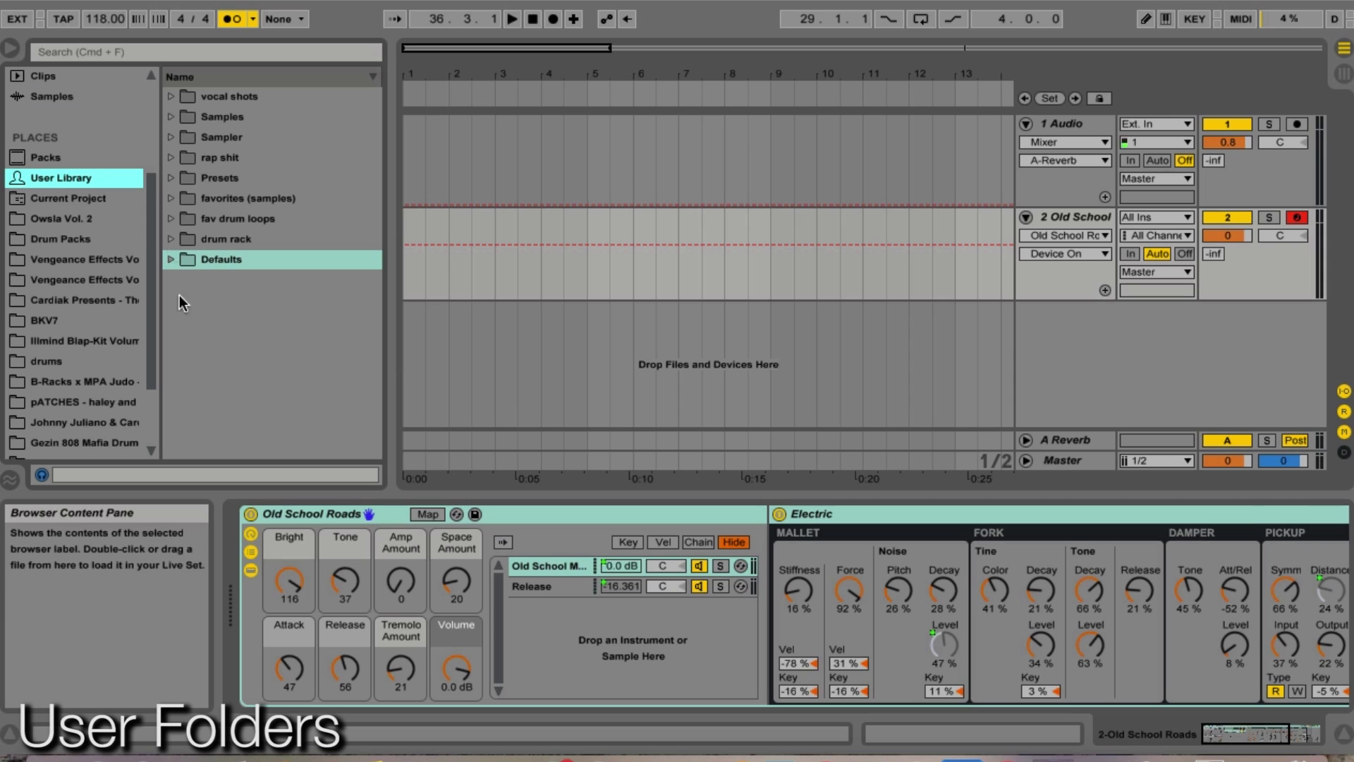
right_click(205, 317)
left_click(205, 299)
right_click(205, 292)
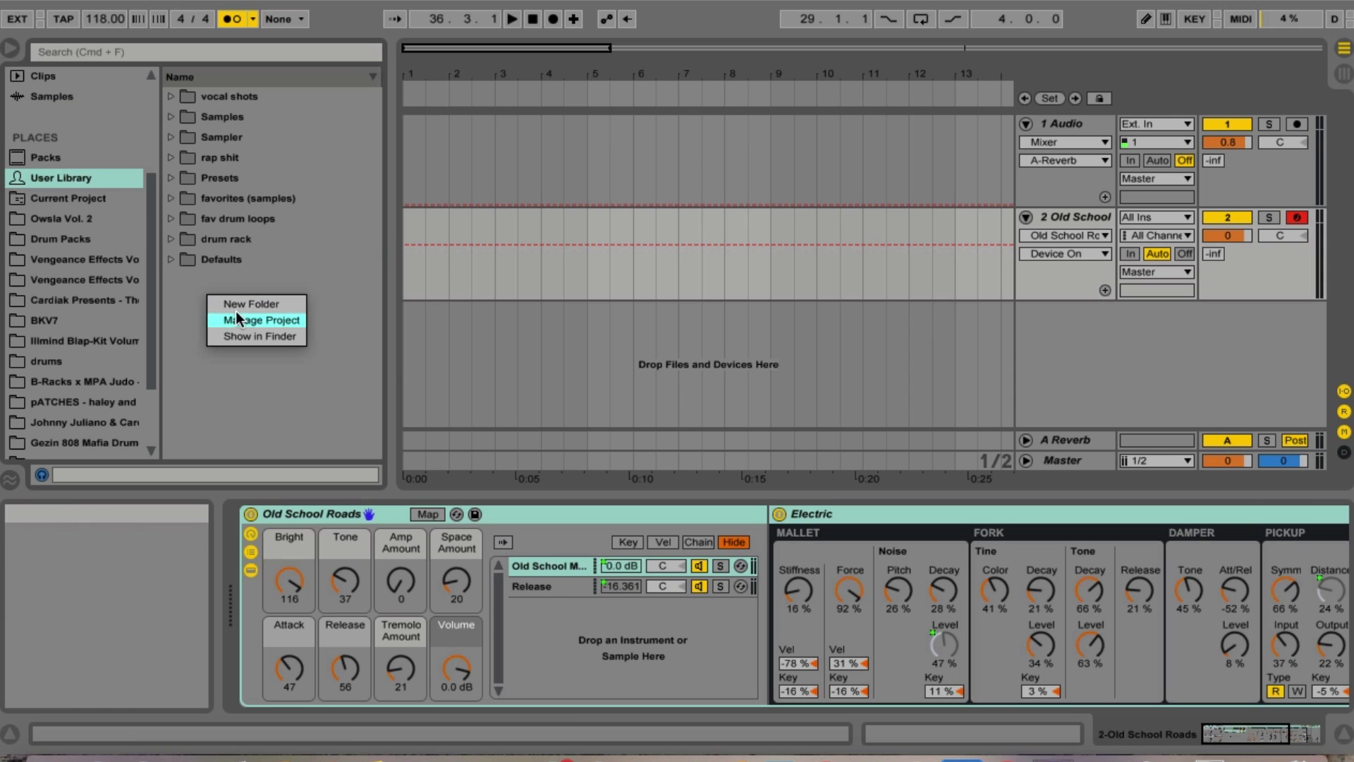
left_click(187, 310)
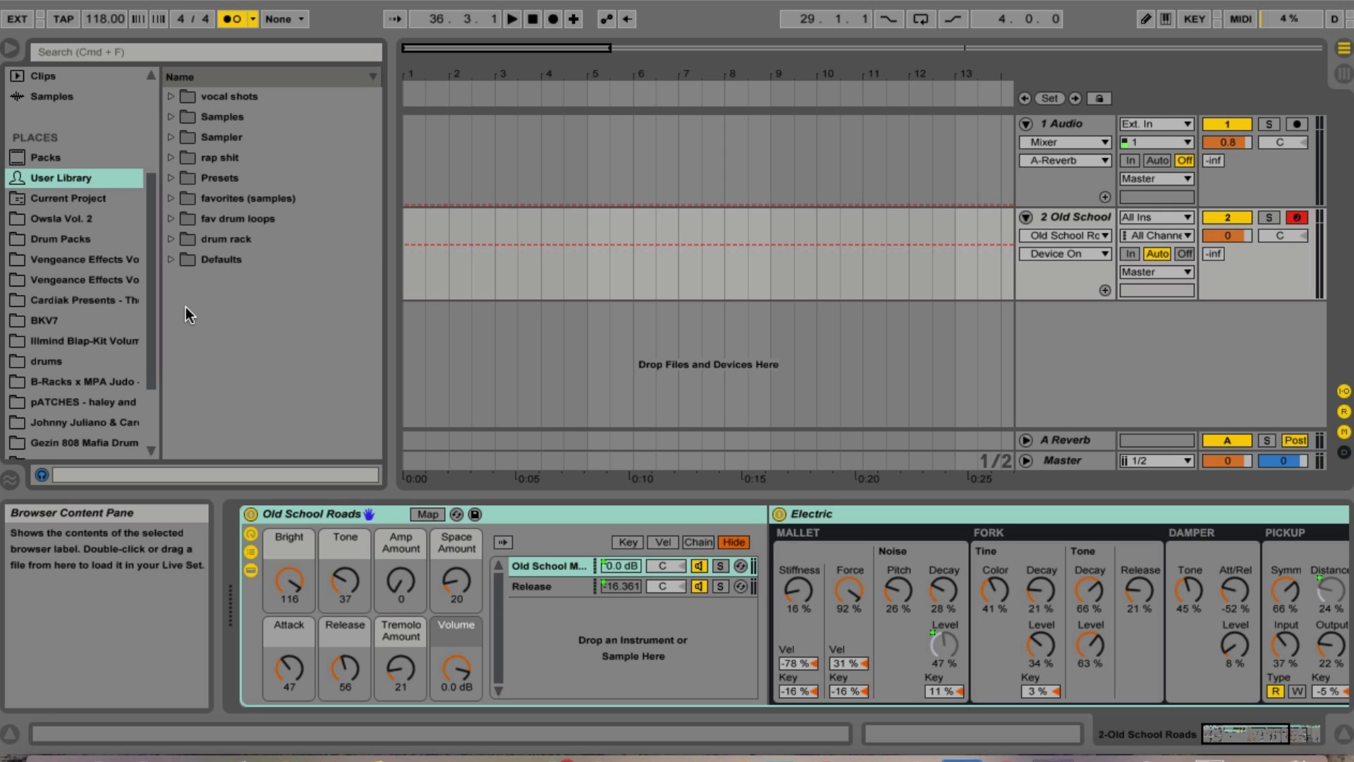
Open Current Project in the browser and look through the list of added user folders
left_click(69, 198)
scroll(86, 255, "down", 3)
scroll(78, 161, "up", 3)
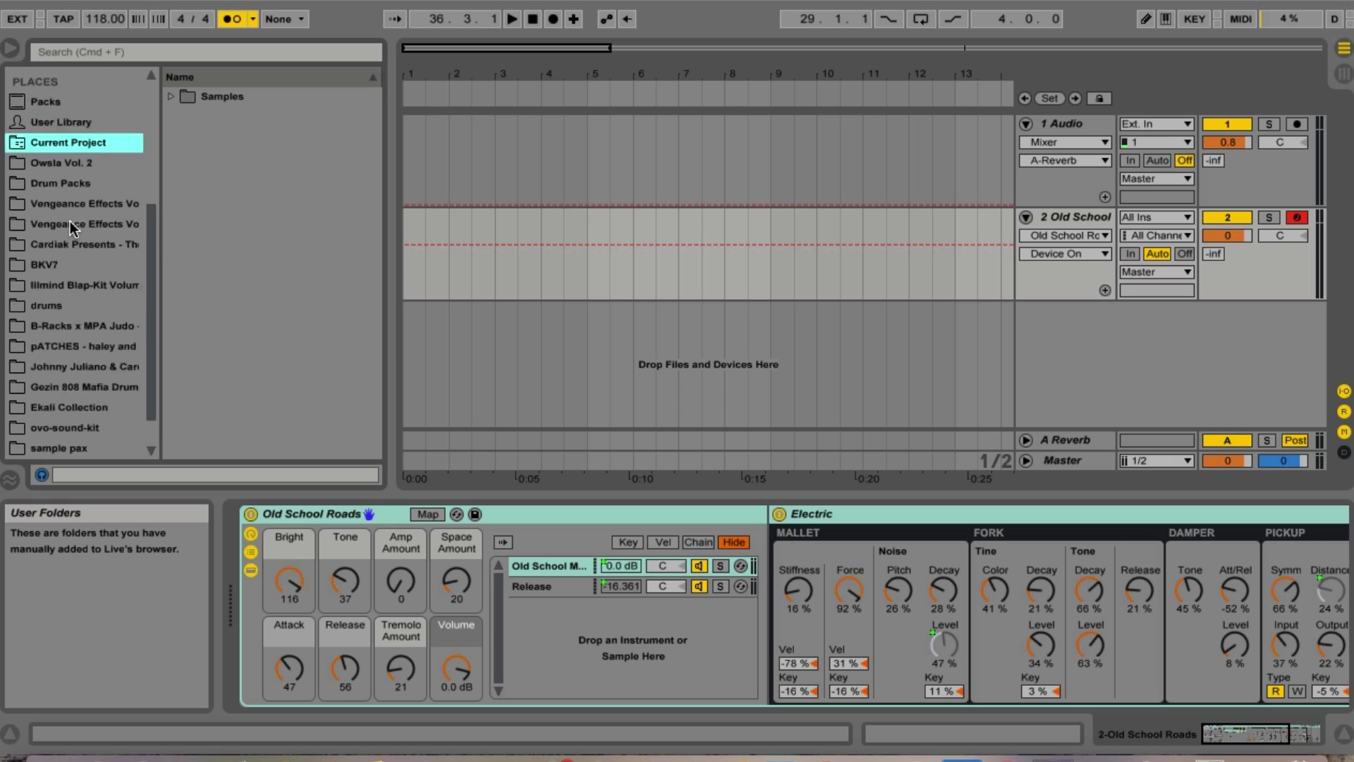
scroll(70, 221, "up", 5)
scroll(70, 246, "down", 6)
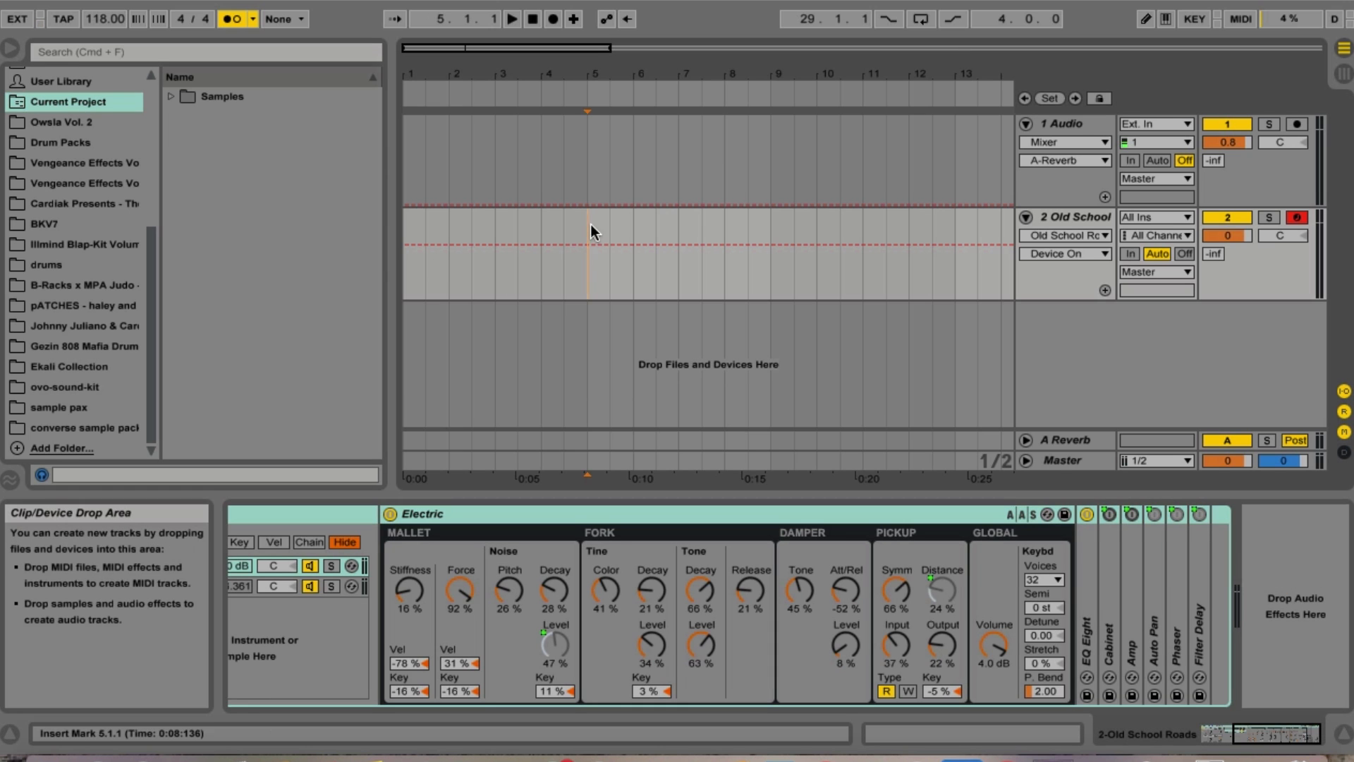
Fold the Audio and Old School Roads tracks, and insert a folded MIDI track below them
left_click_drag(590, 223, 763, 223)
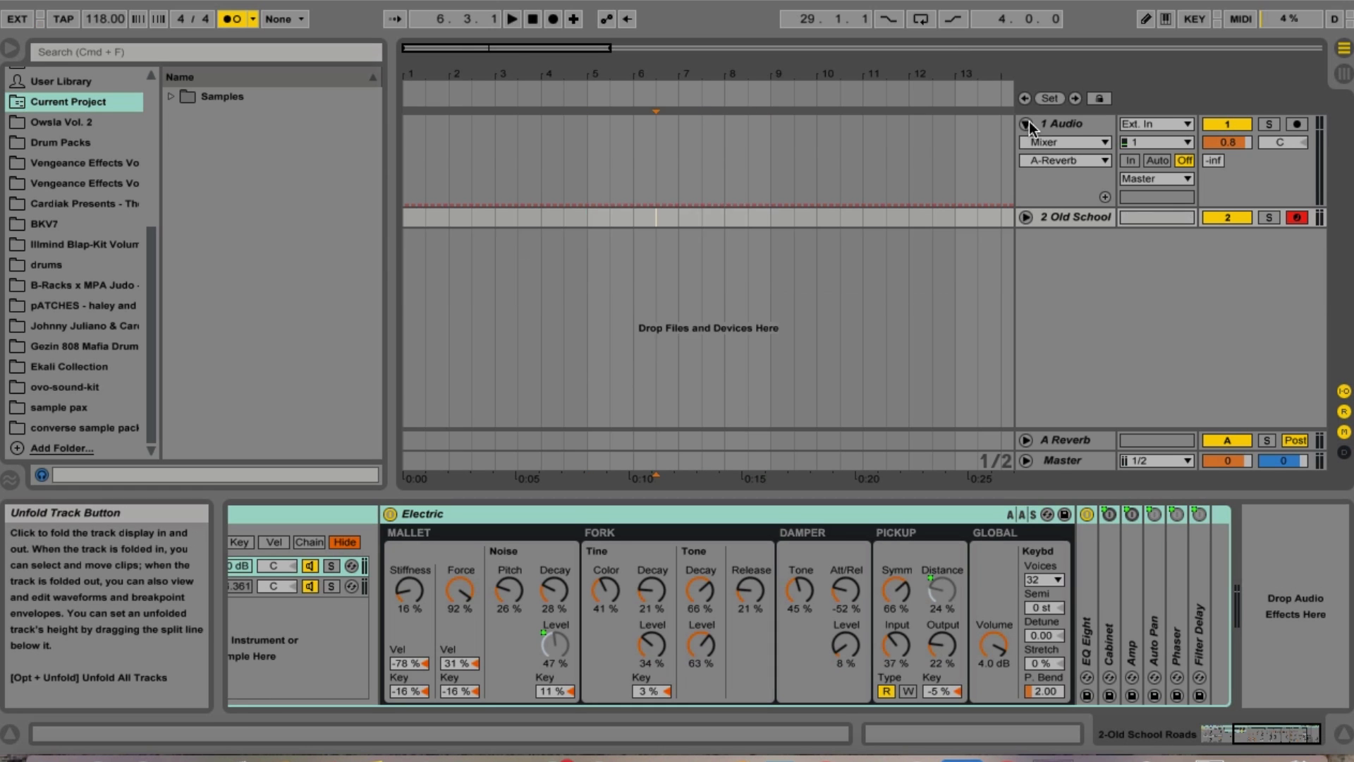
left_click(1028, 123)
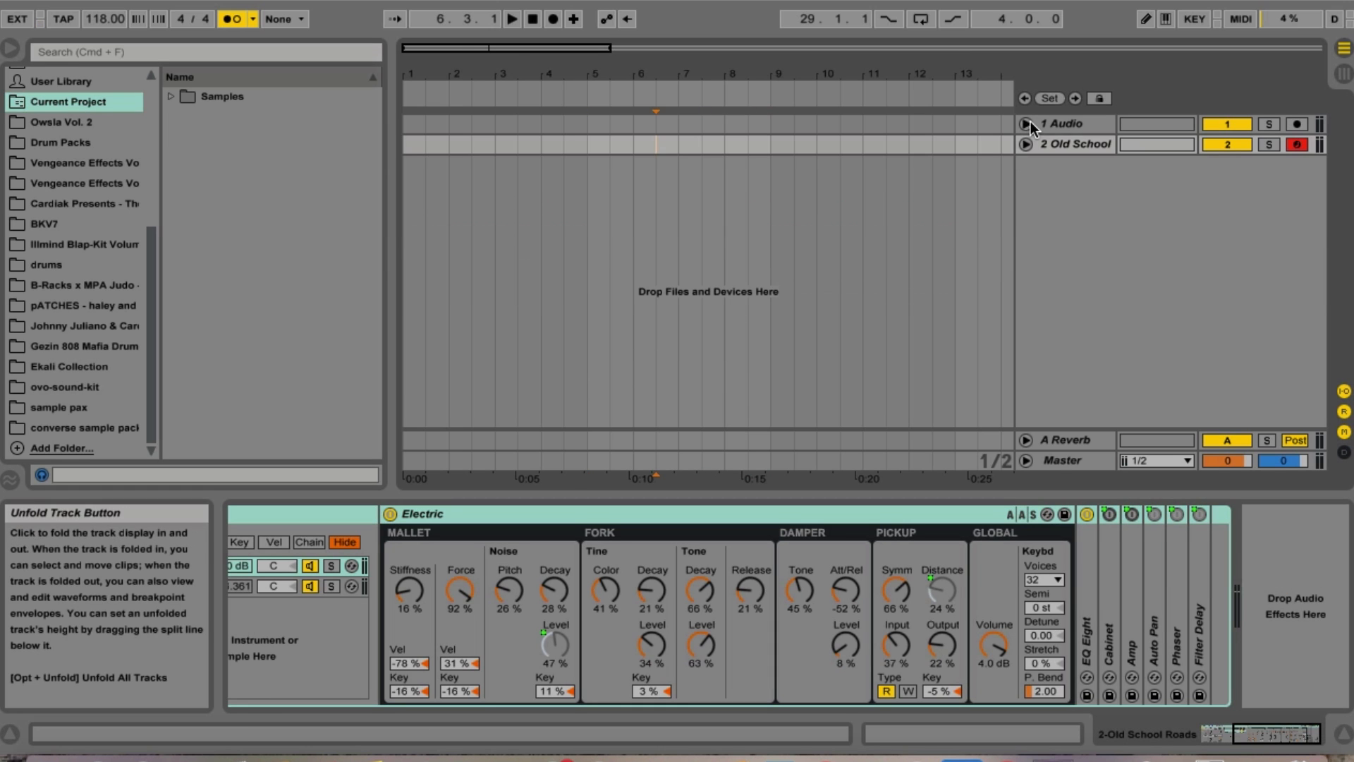
right_click(1060, 142)
left_click(1123, 316)
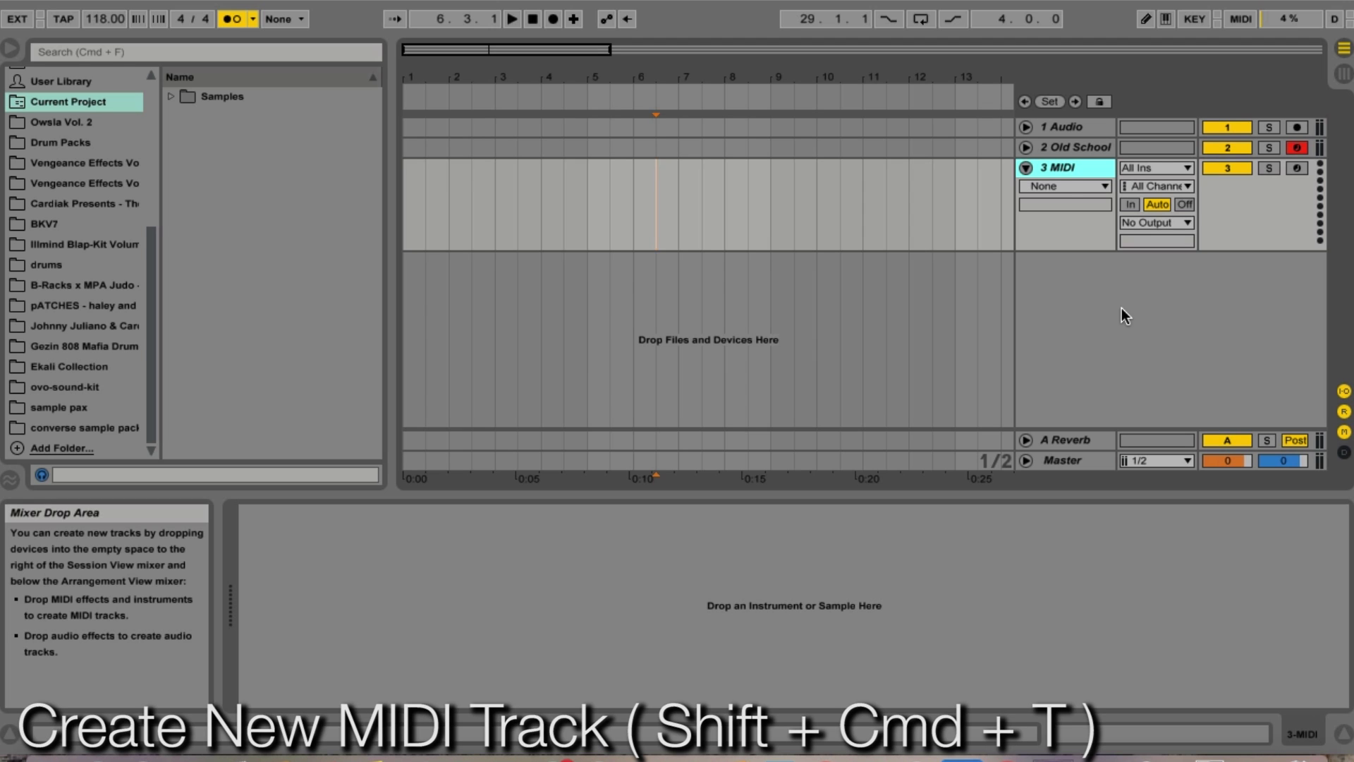
left_click(1027, 167)
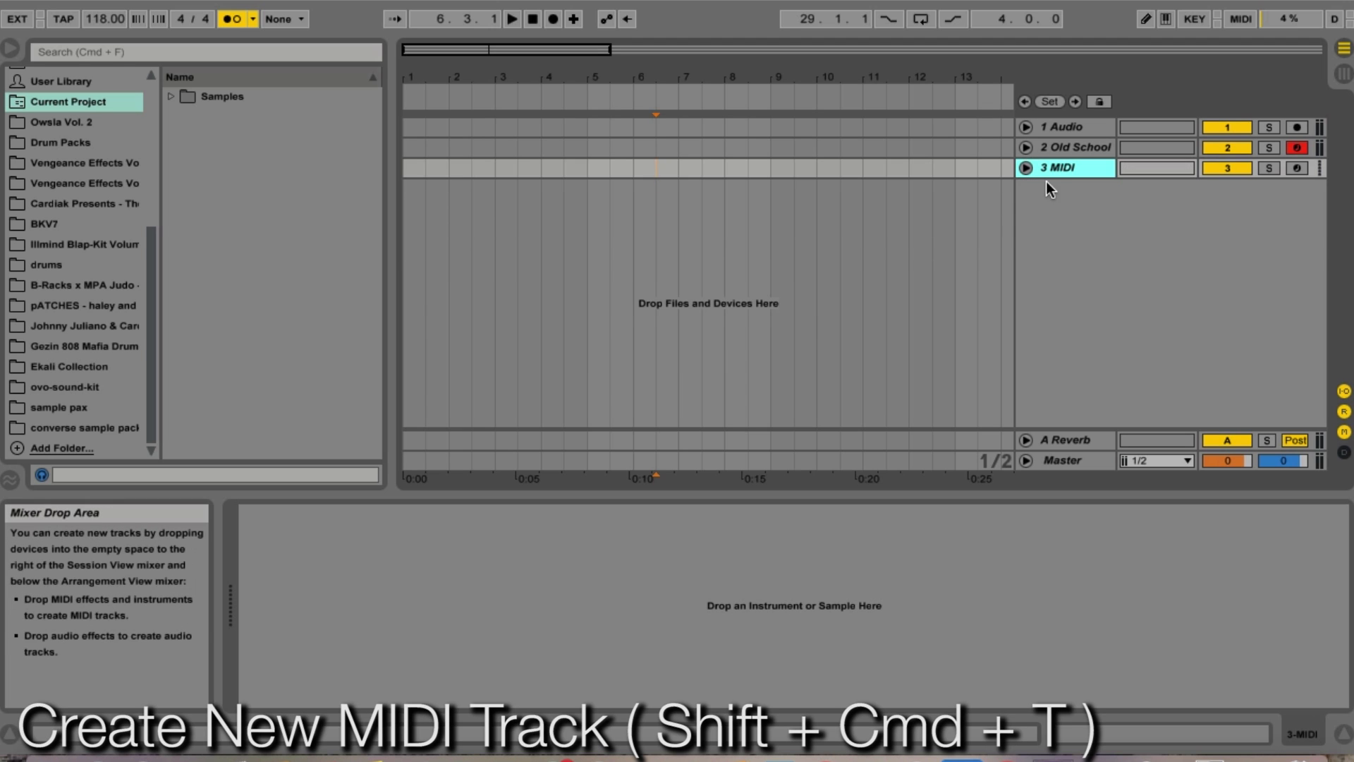
Insert a new audio track below the 1 Audio track, and delete it again
left_click(1058, 129)
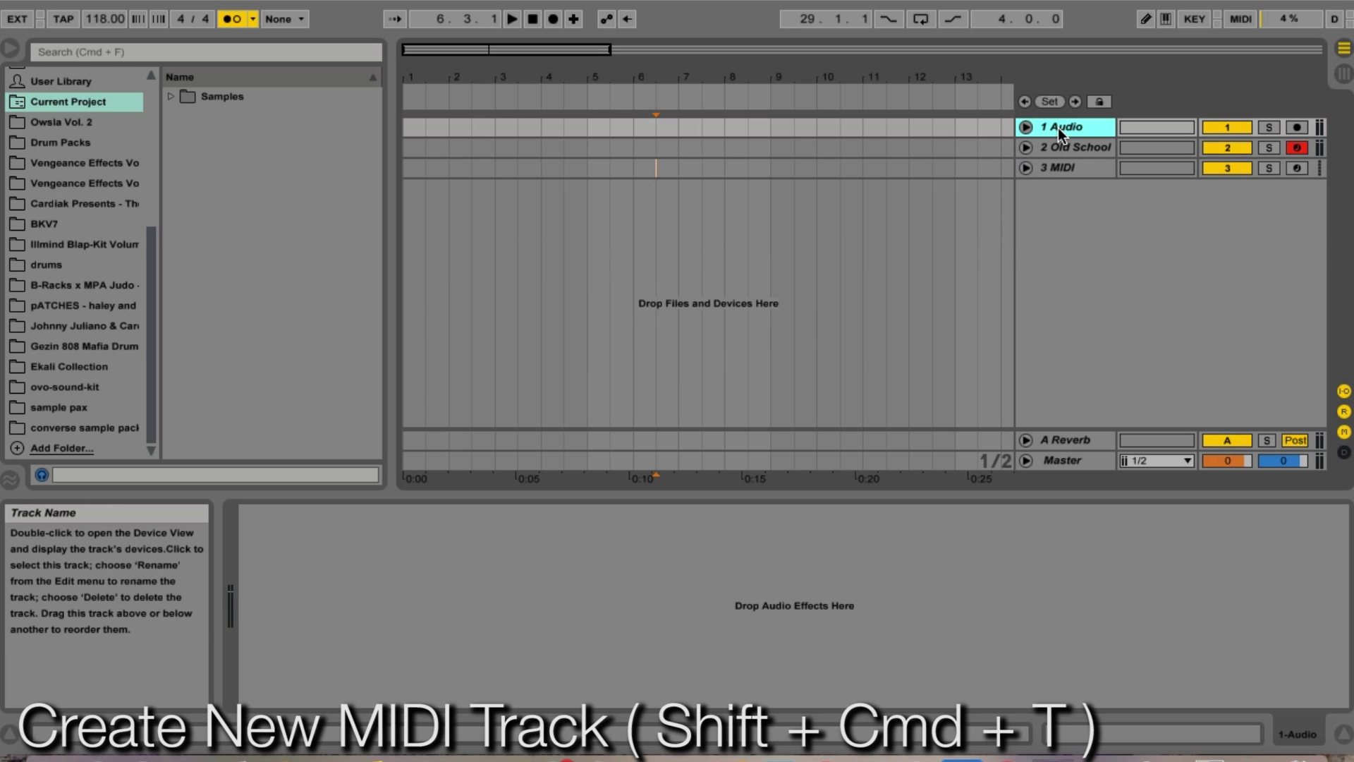
right_click(1058, 128)
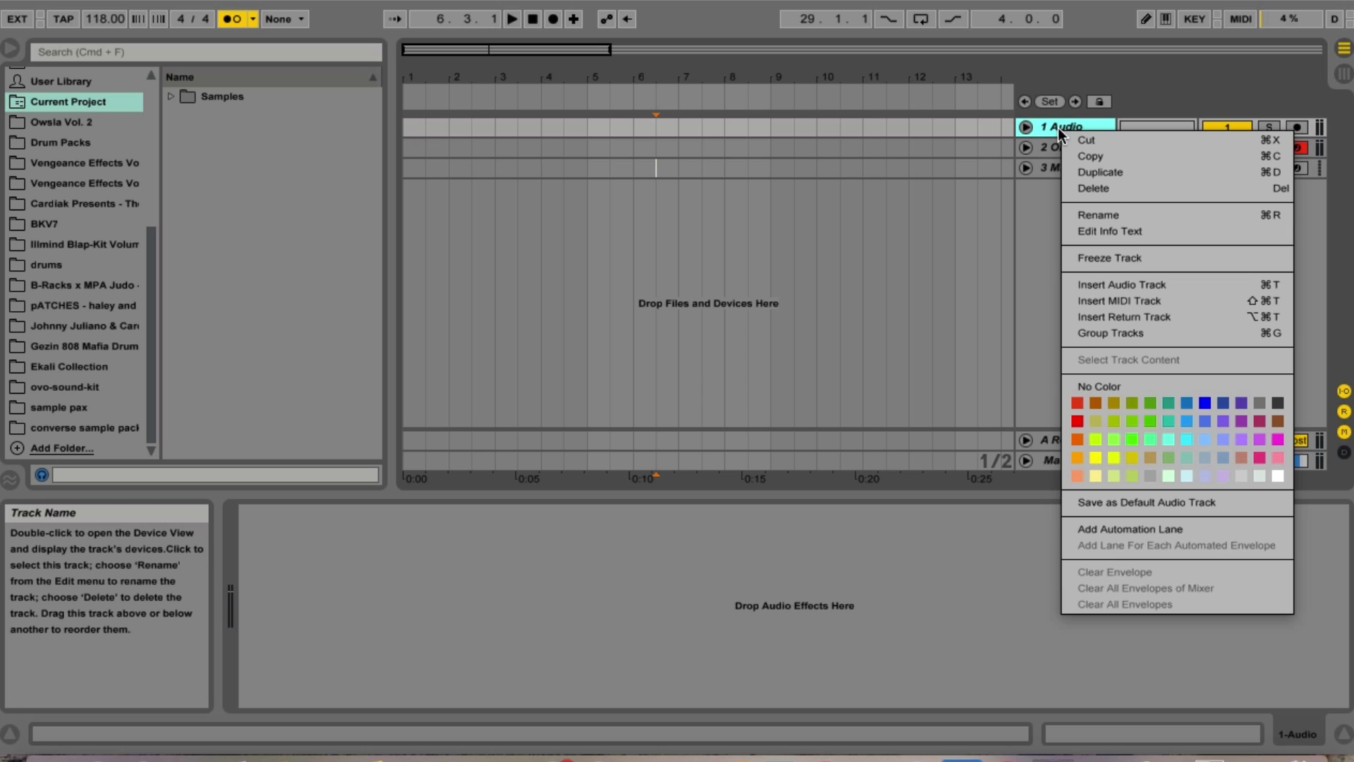
left_click(1116, 285)
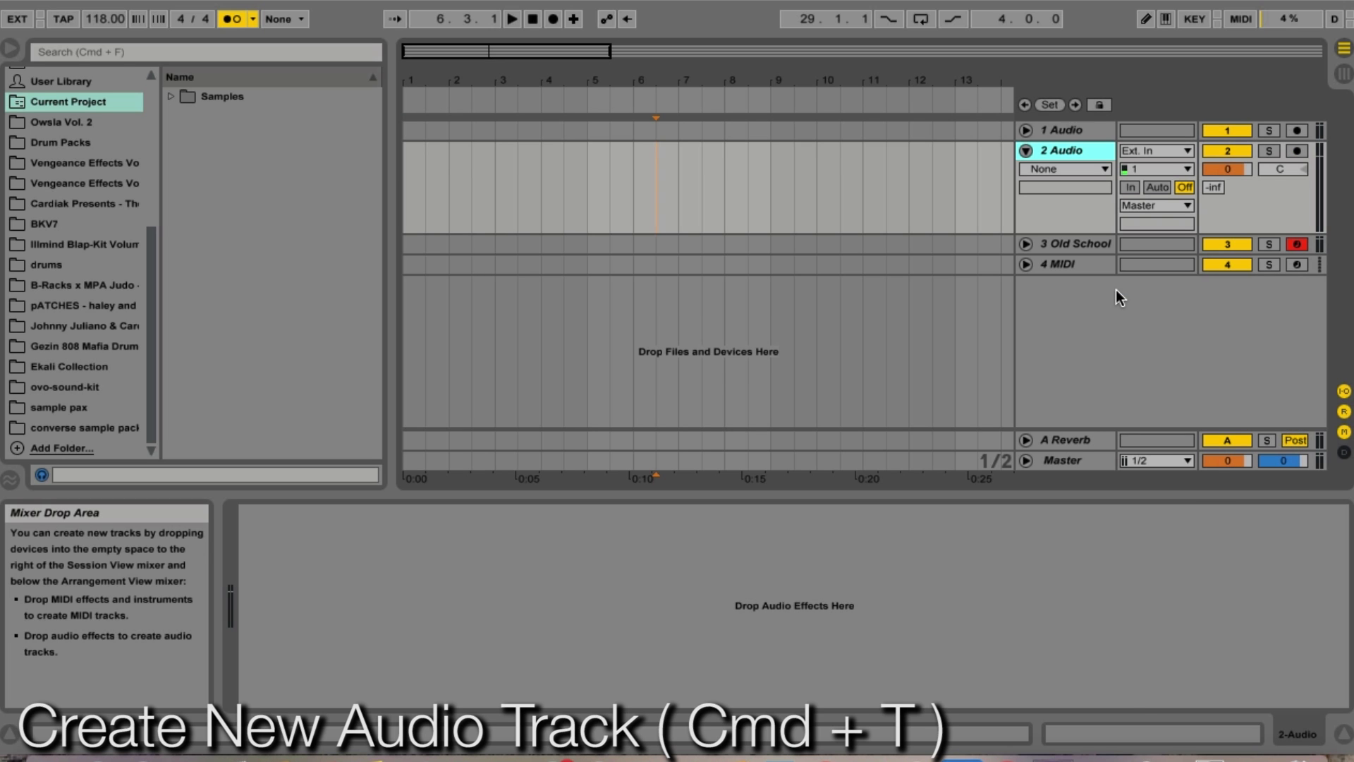
key("Delete")
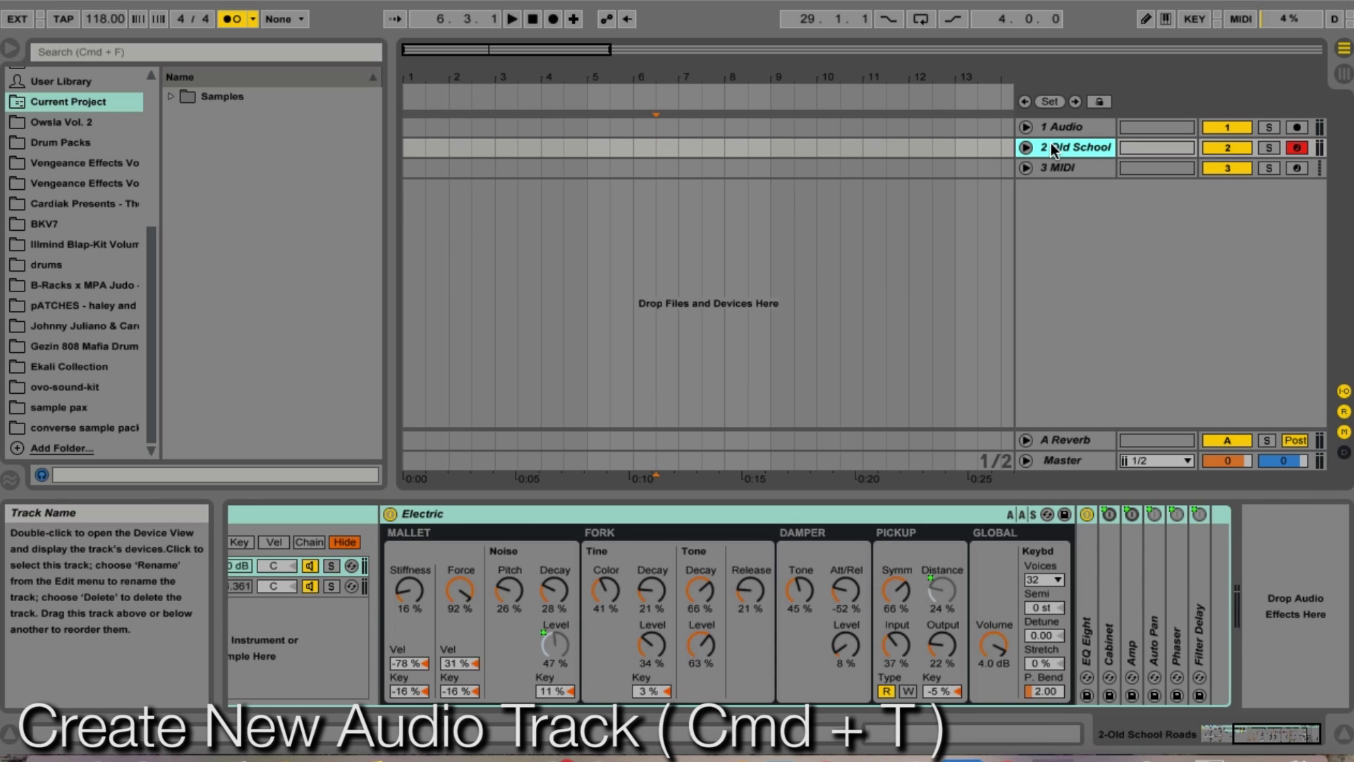
Unfold the MIDI and Old School Roads tracks and select bars 5 to 9 on Old School Roads
left_click(1026, 167)
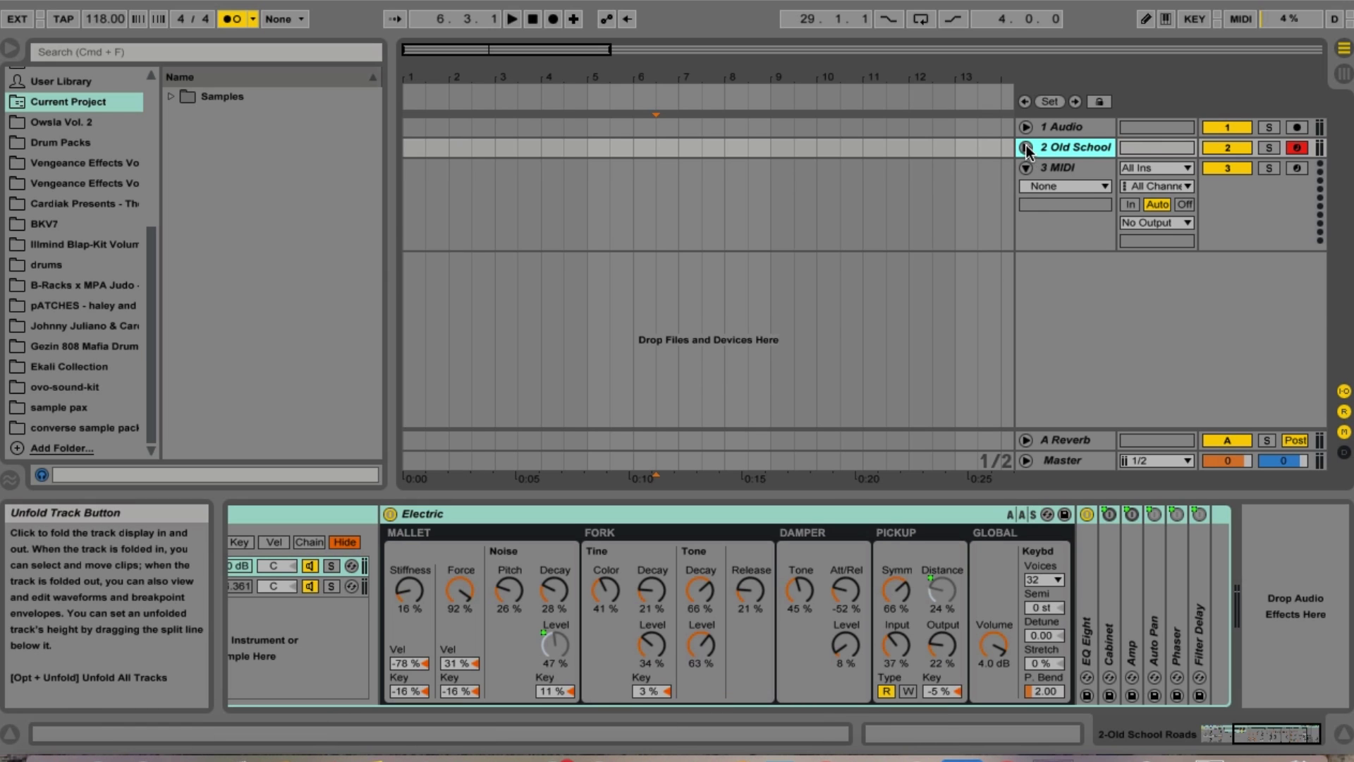
left_click(1026, 147)
left_click_drag(587, 162, 772, 213)
left_click(587, 542)
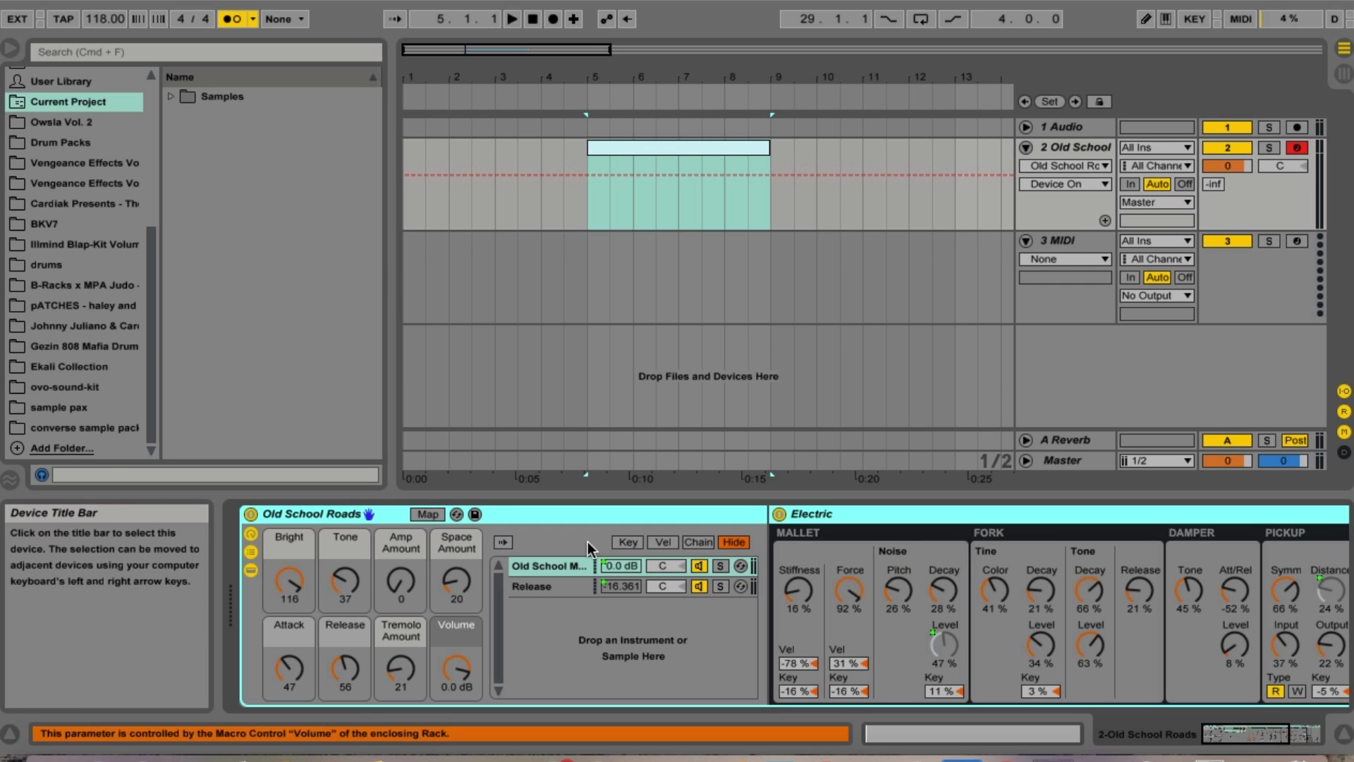
Browse the User Library and the drums folder, previewing the first samples in SHAKERS
scroll(45, 257, "up", 3)
left_click(61, 184)
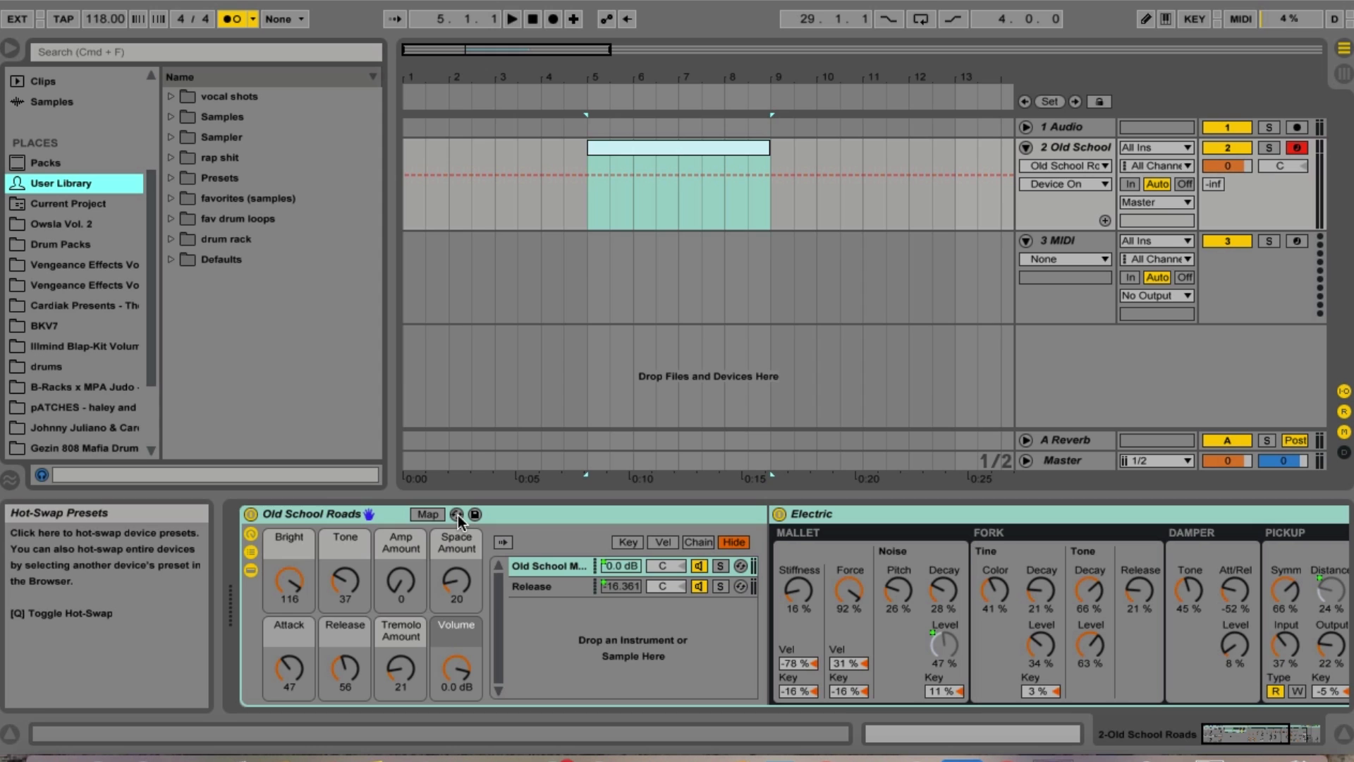
left_click(79, 369)
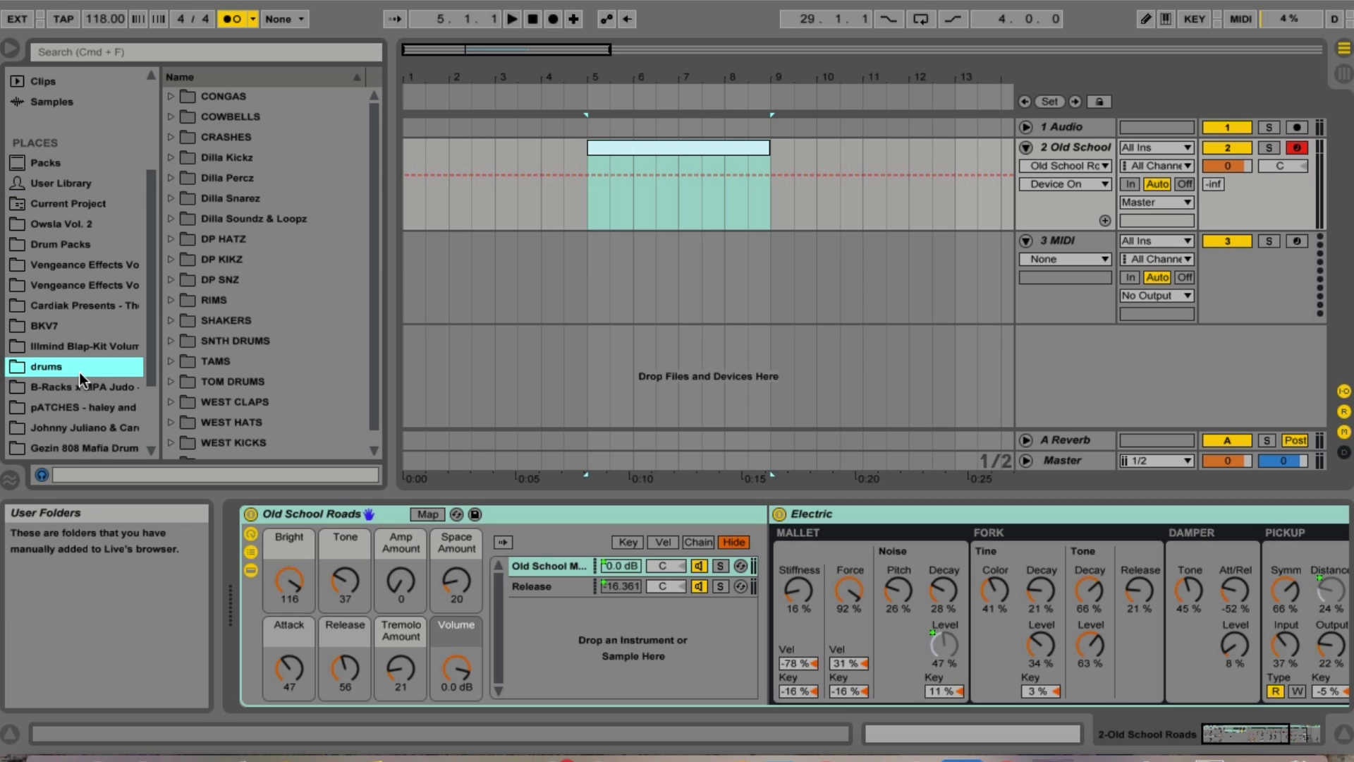
left_click(176, 323)
key("Down")
key("Down")
key("Down")
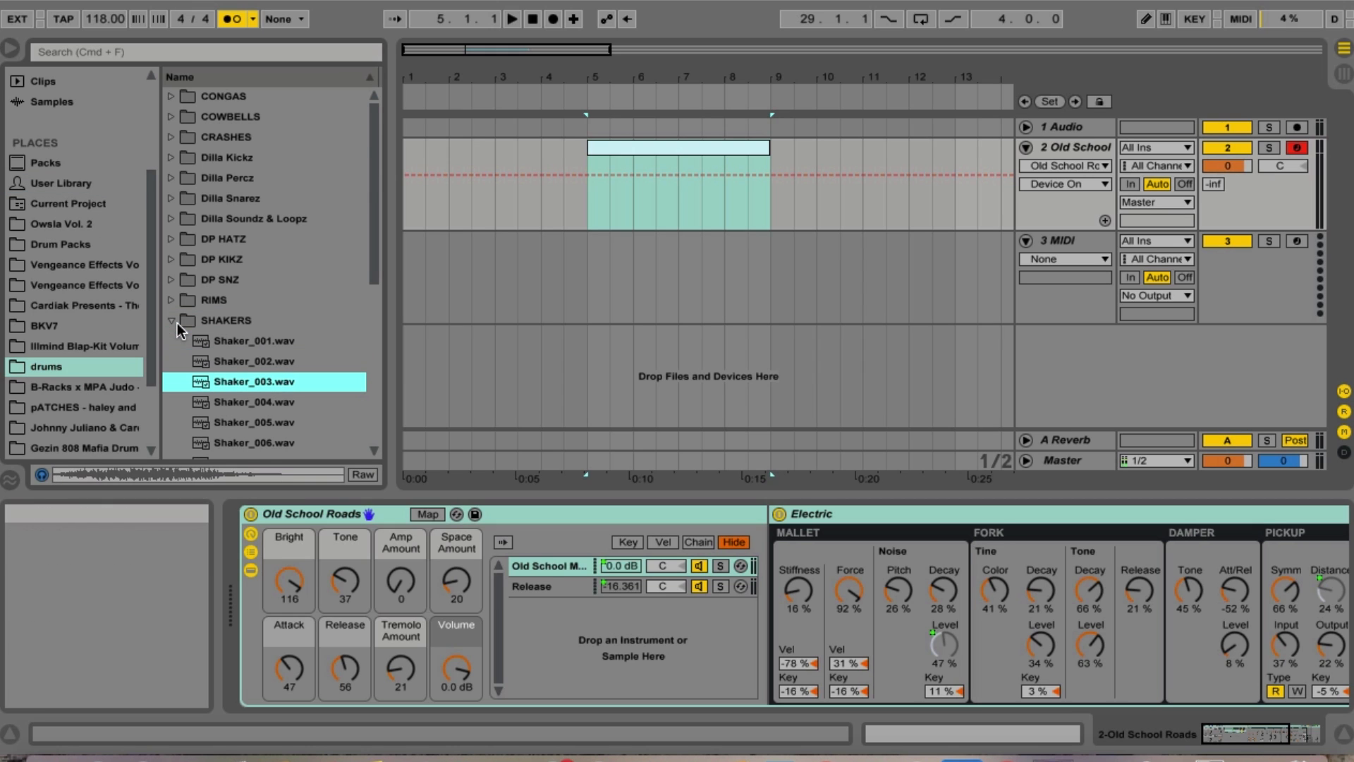
left_click(225, 137)
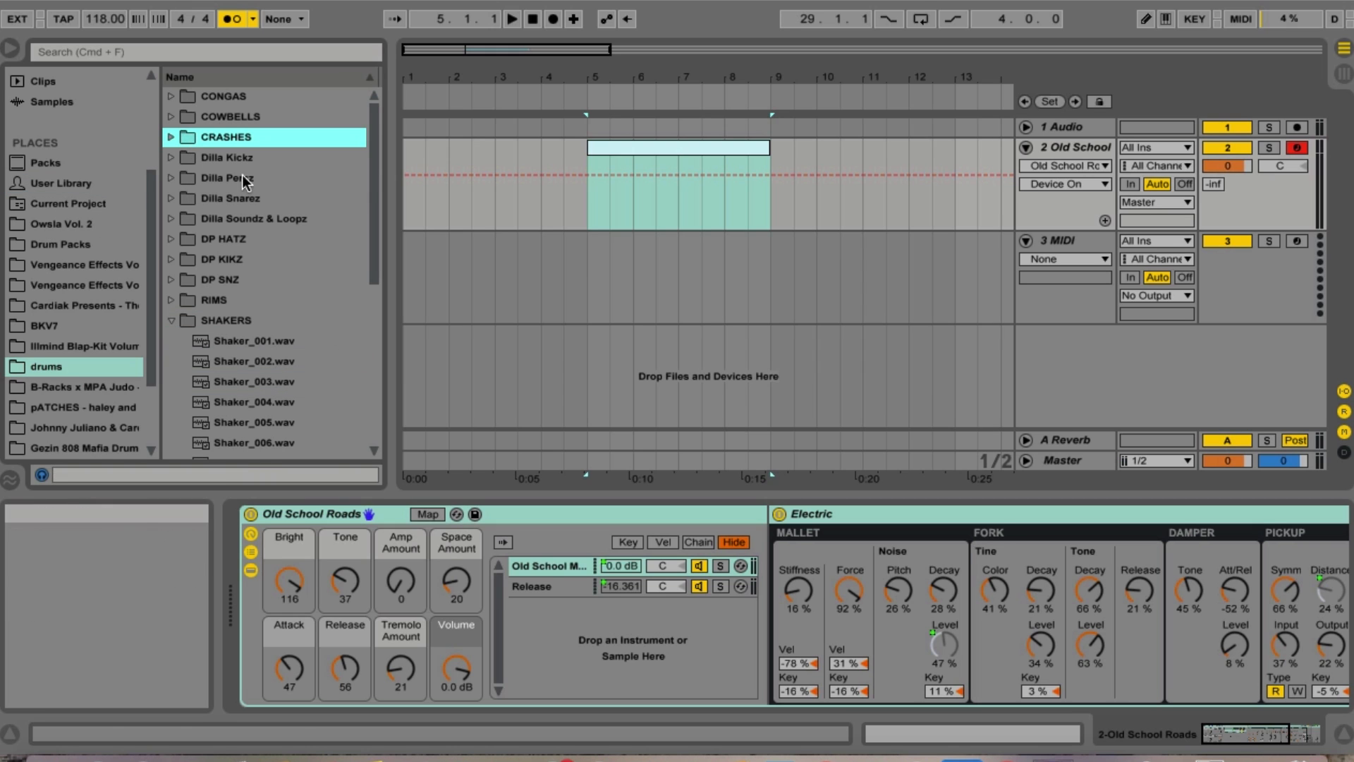
View the hot-swap presets for the Old School Roads rack, exit hot-swap and collapse the Piano & Keys folder
left_click(457, 515)
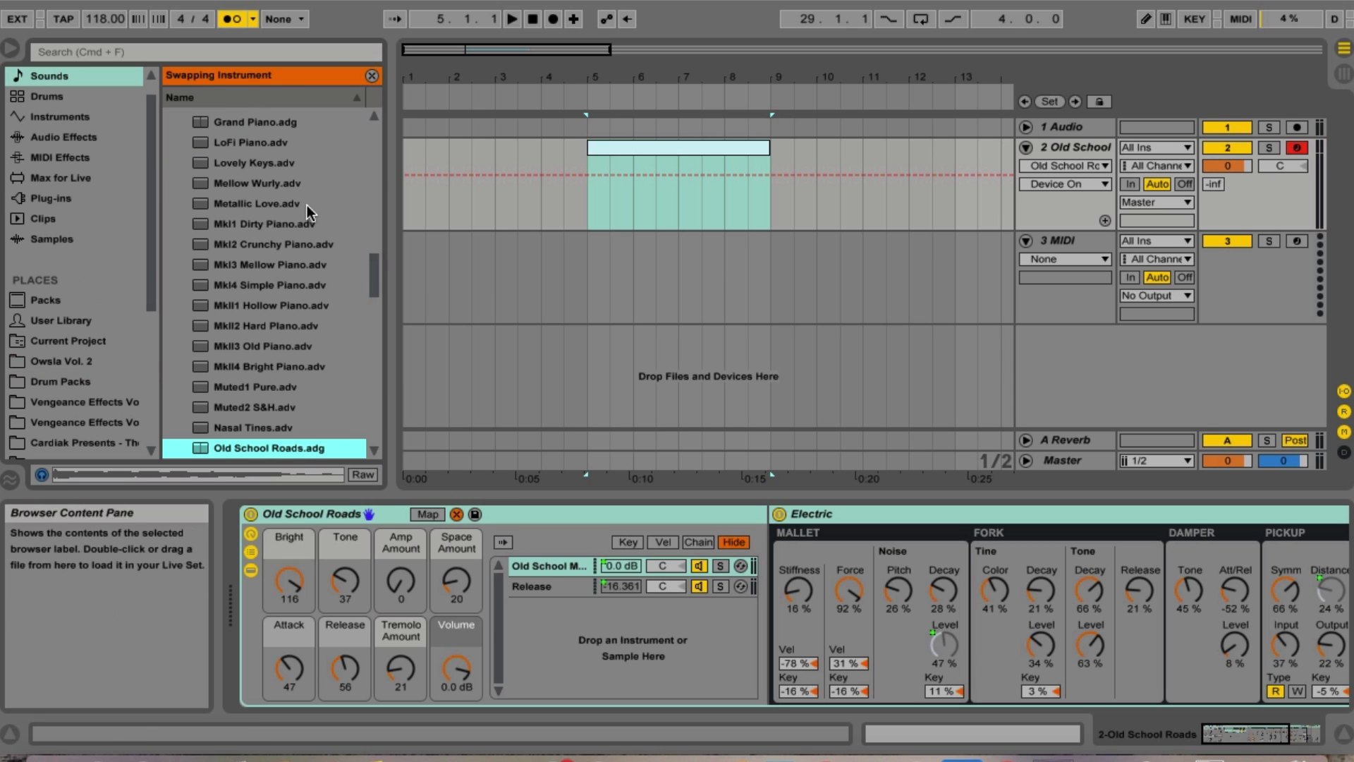
left_click(457, 514)
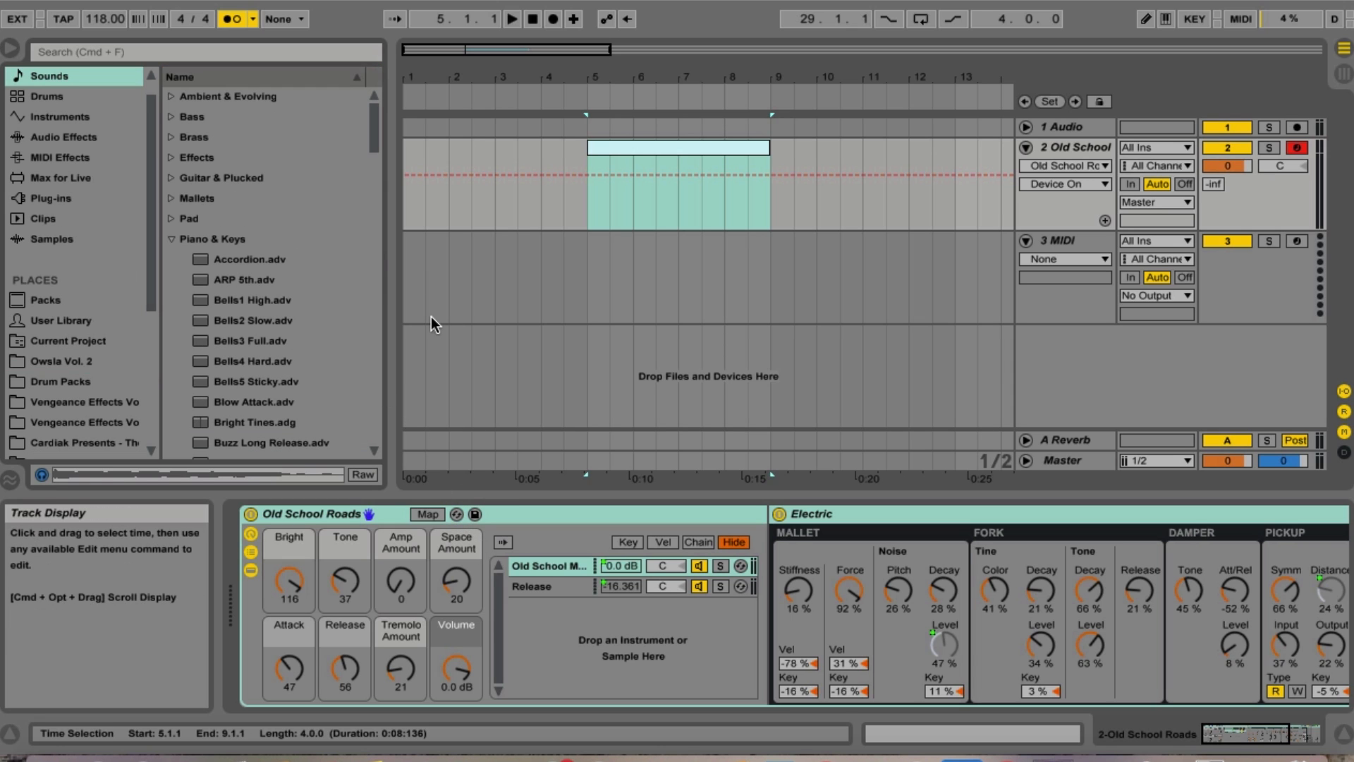
left_click(170, 238)
scroll(87, 124, "up", 1)
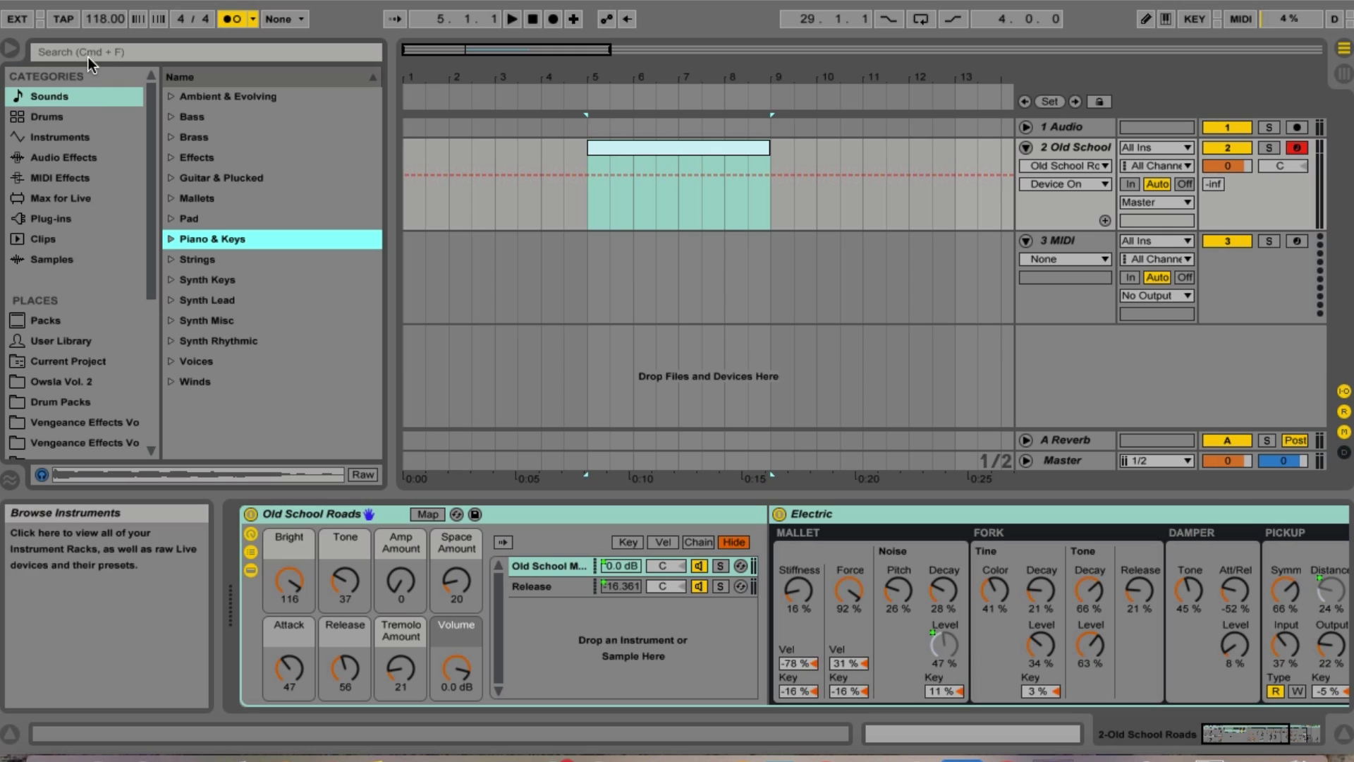
Search the browser for "kick"
left_click(87, 53)
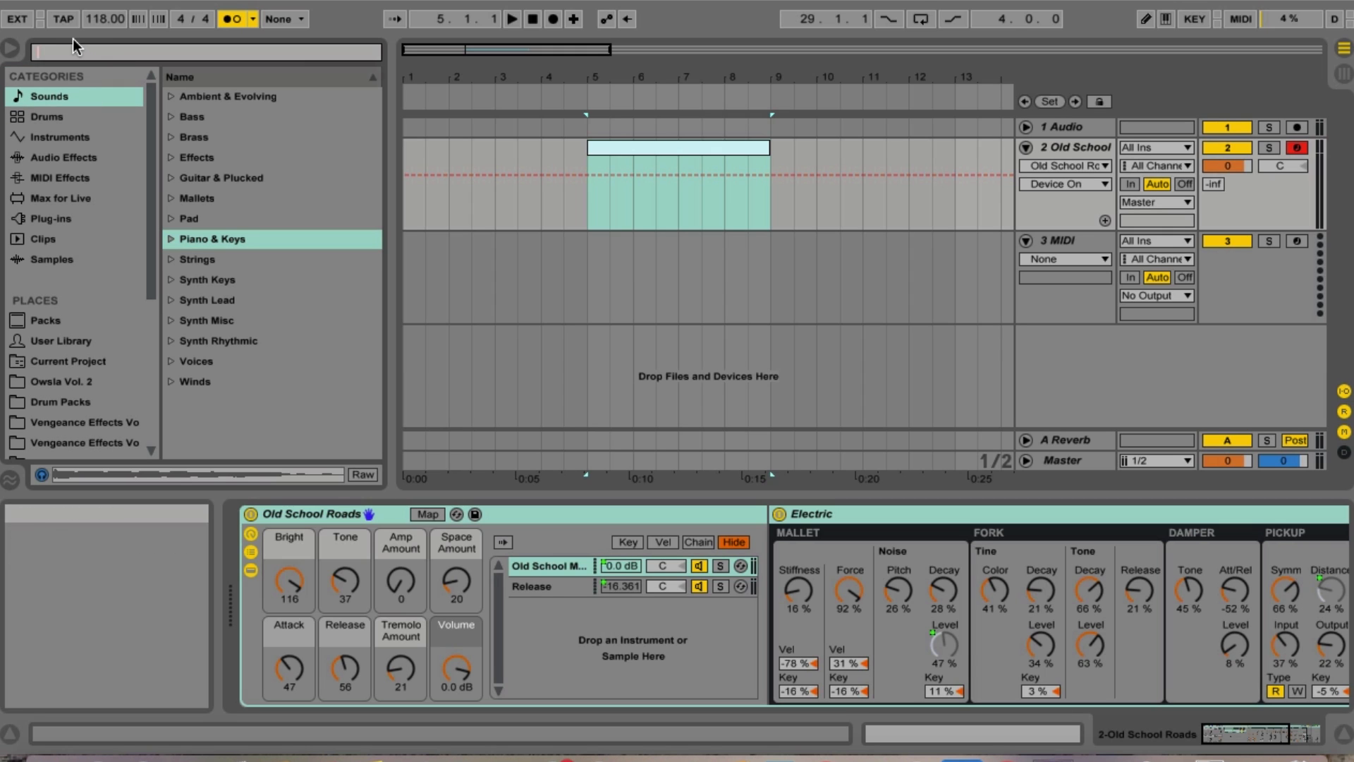
type("kic")
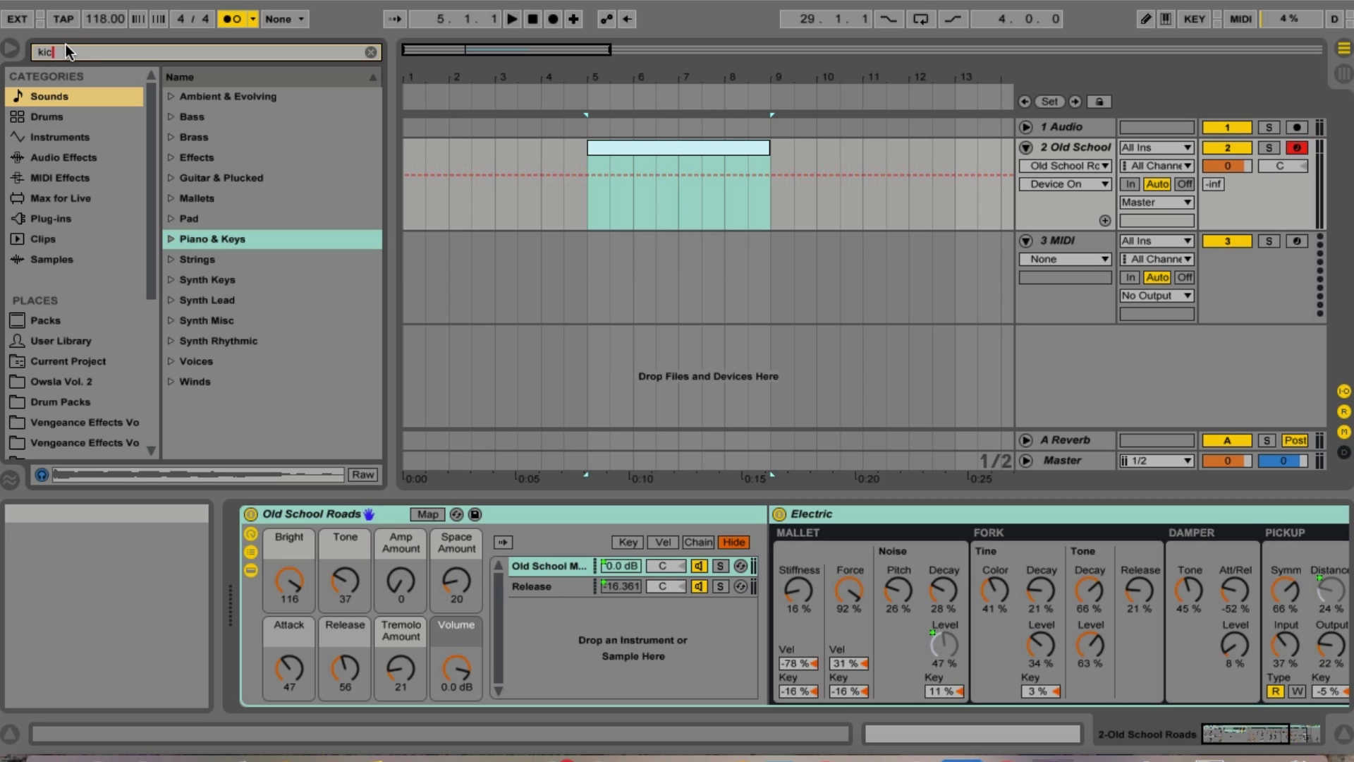
type("k")
Look through the kick matches in several user folders, and show All results
left_click(62, 407)
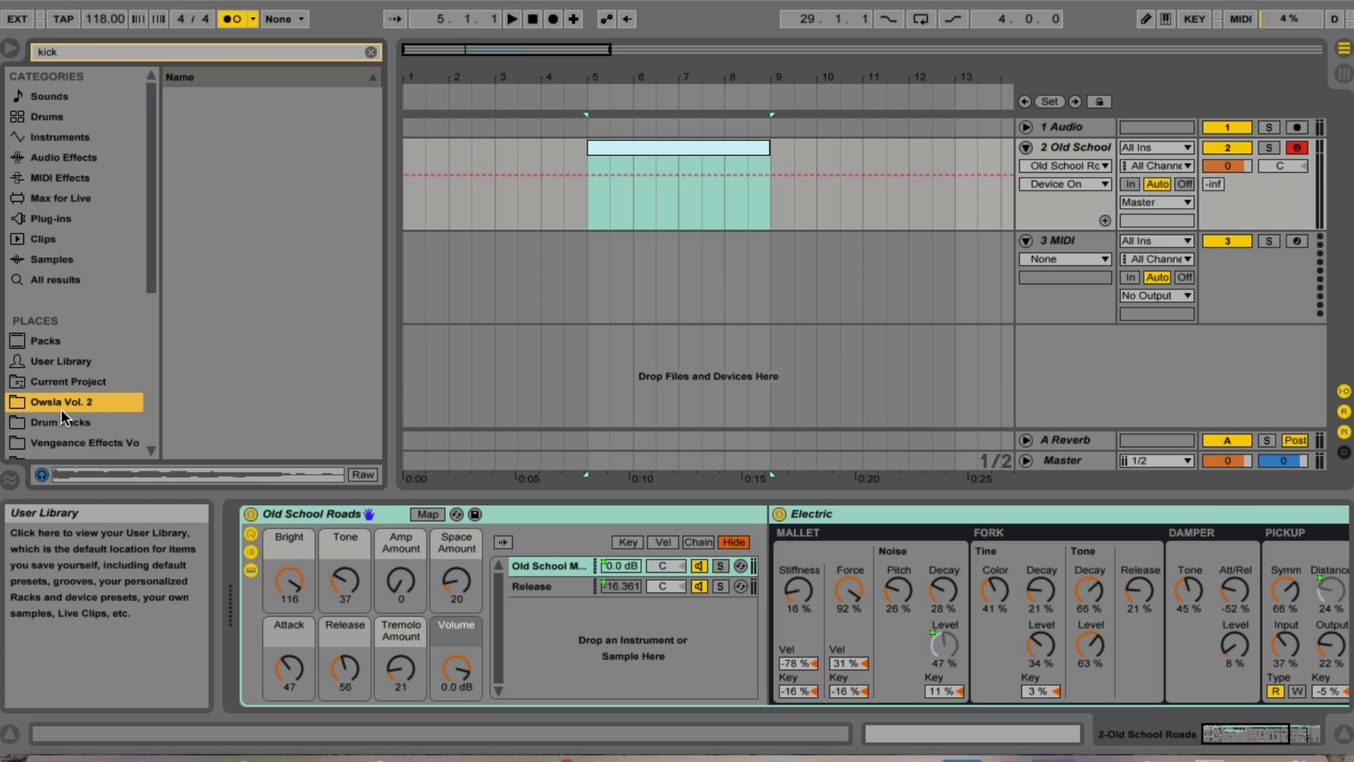
left_click(66, 435)
scroll(76, 412, "down", 2)
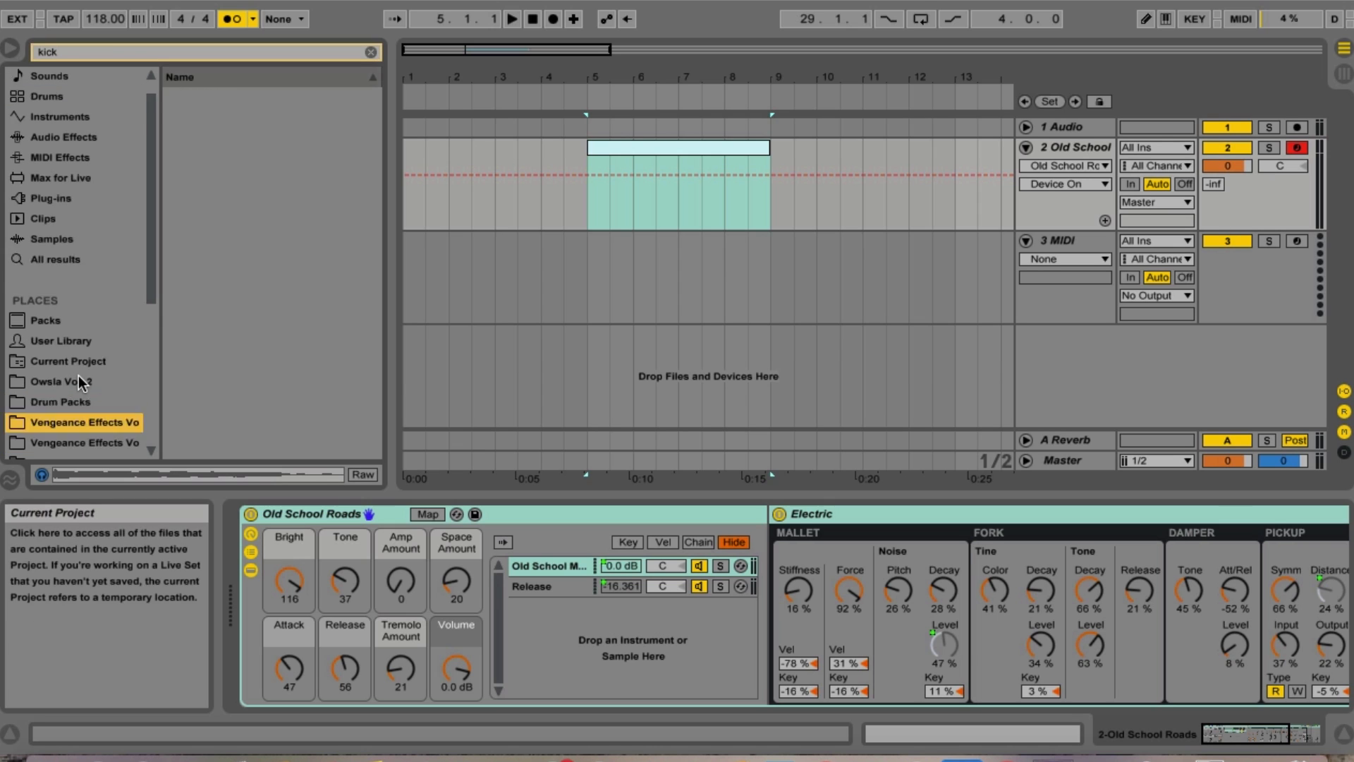
left_click(69, 422)
left_click(70, 445)
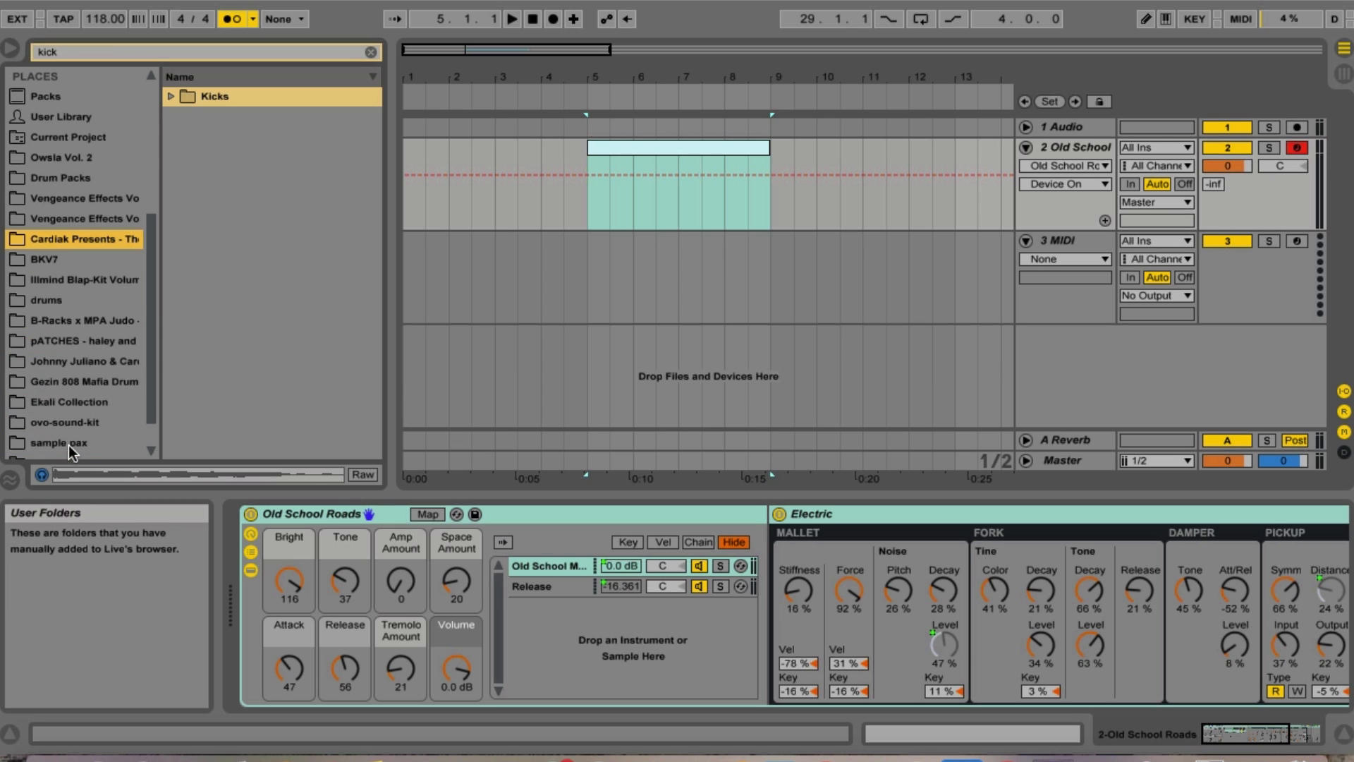
key("super+f")
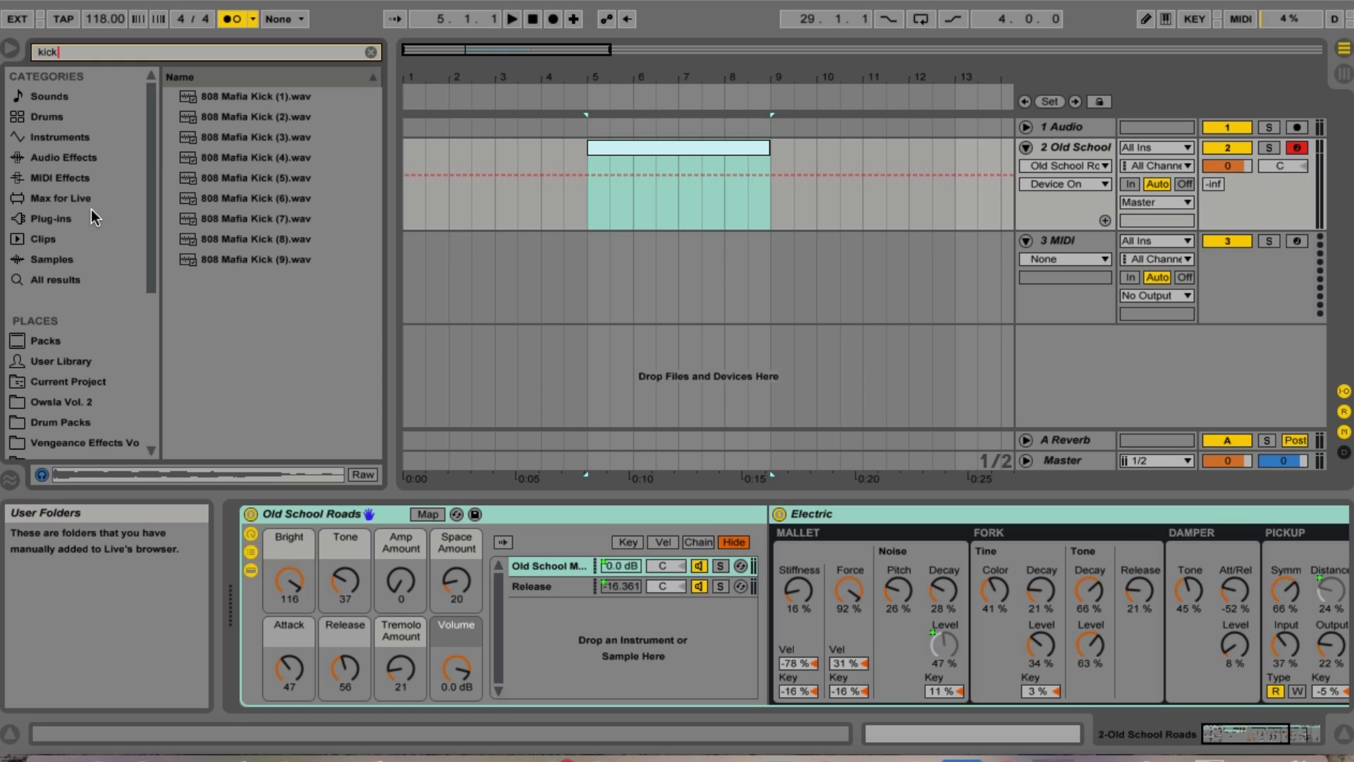
left_click(52, 277)
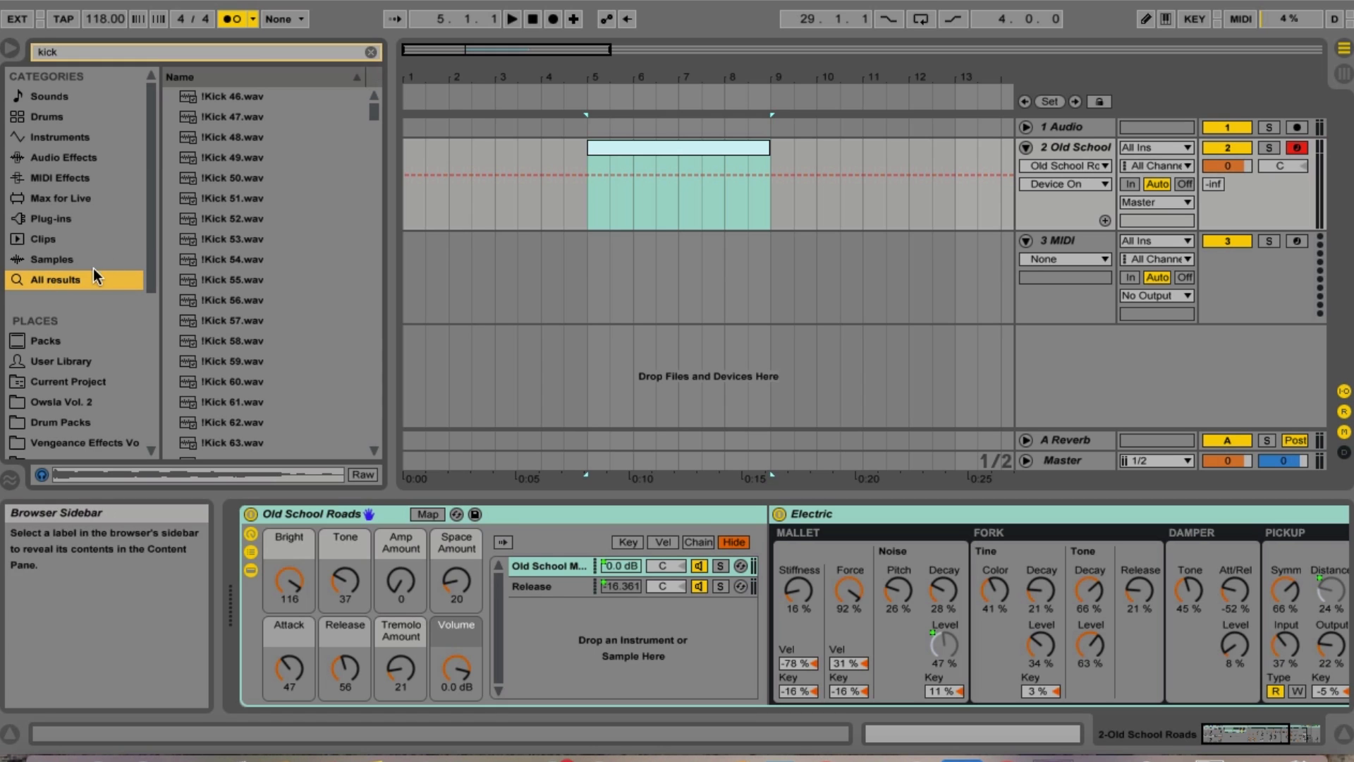
Look through the full list of kick results in the browser
scroll(213, 192, "down", 20)
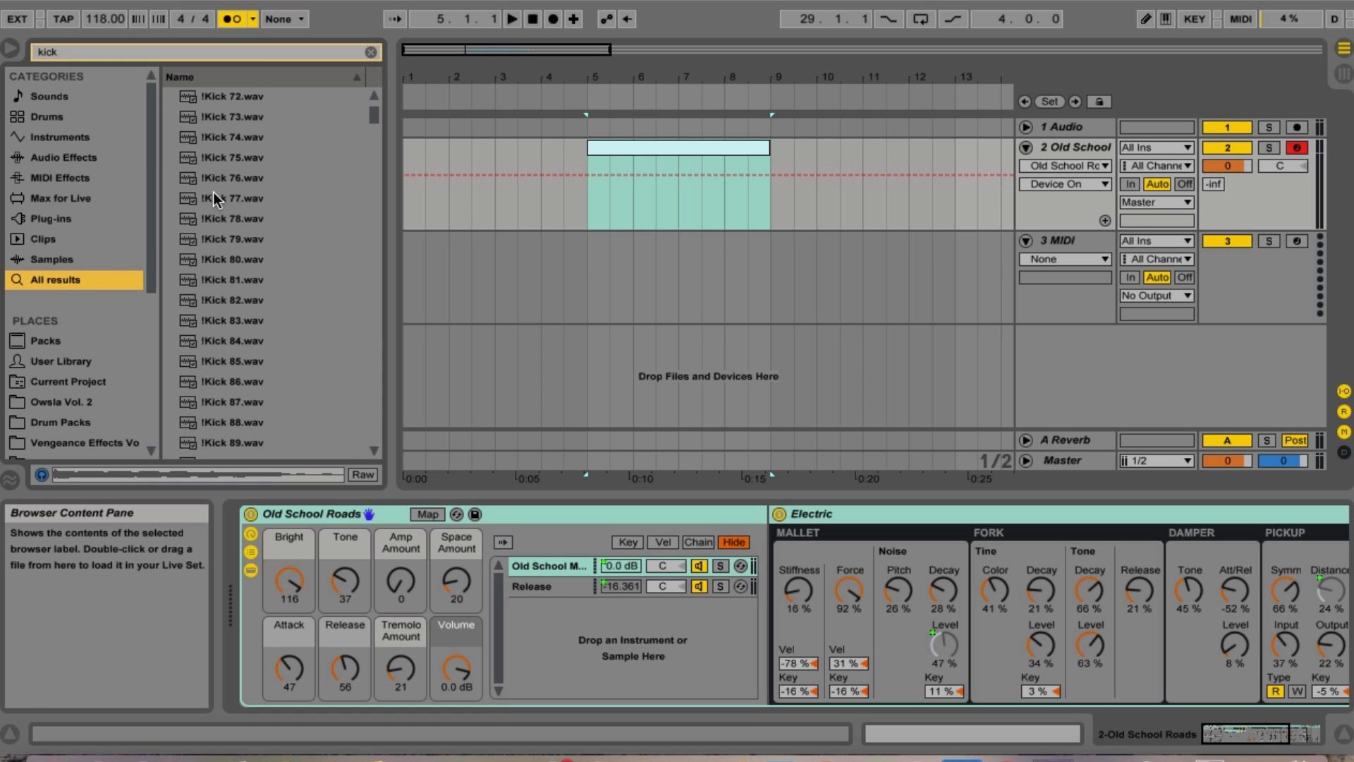
scroll(213, 192, "down", 15)
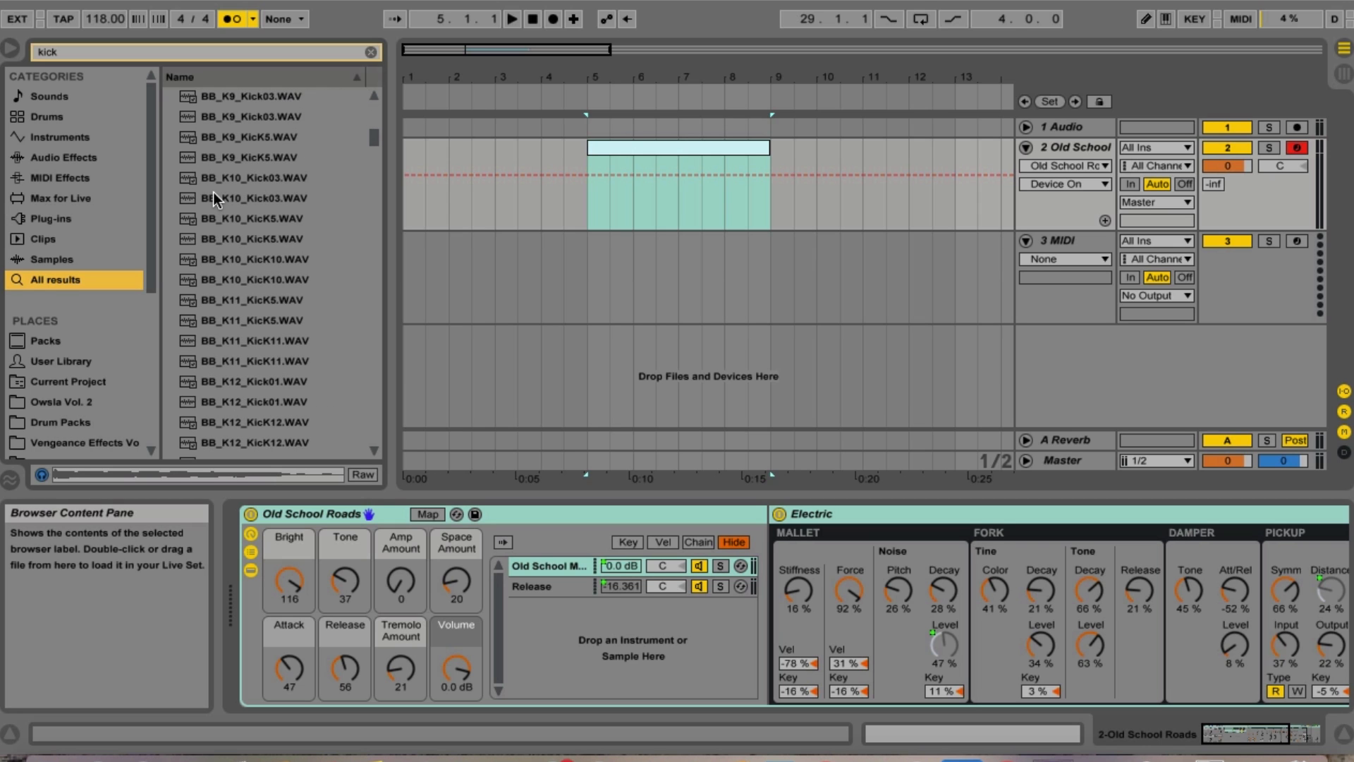
scroll(213, 192, "down", 20)
scroll(213, 192, "down", 5)
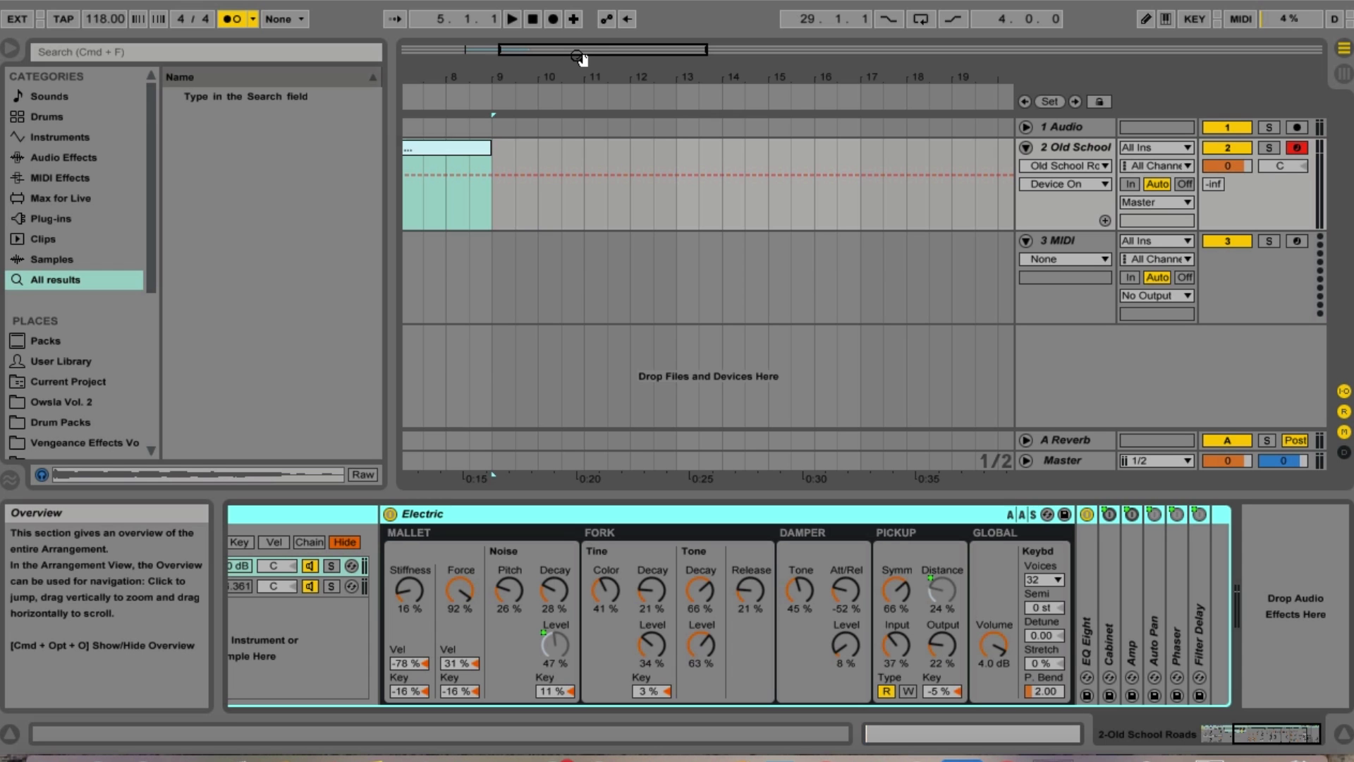
Scroll and zoom the arrangement timeline from its overview, and show the contents of the Old School Roads track's MIDI clip
left_click_drag(578, 57, 754, 106)
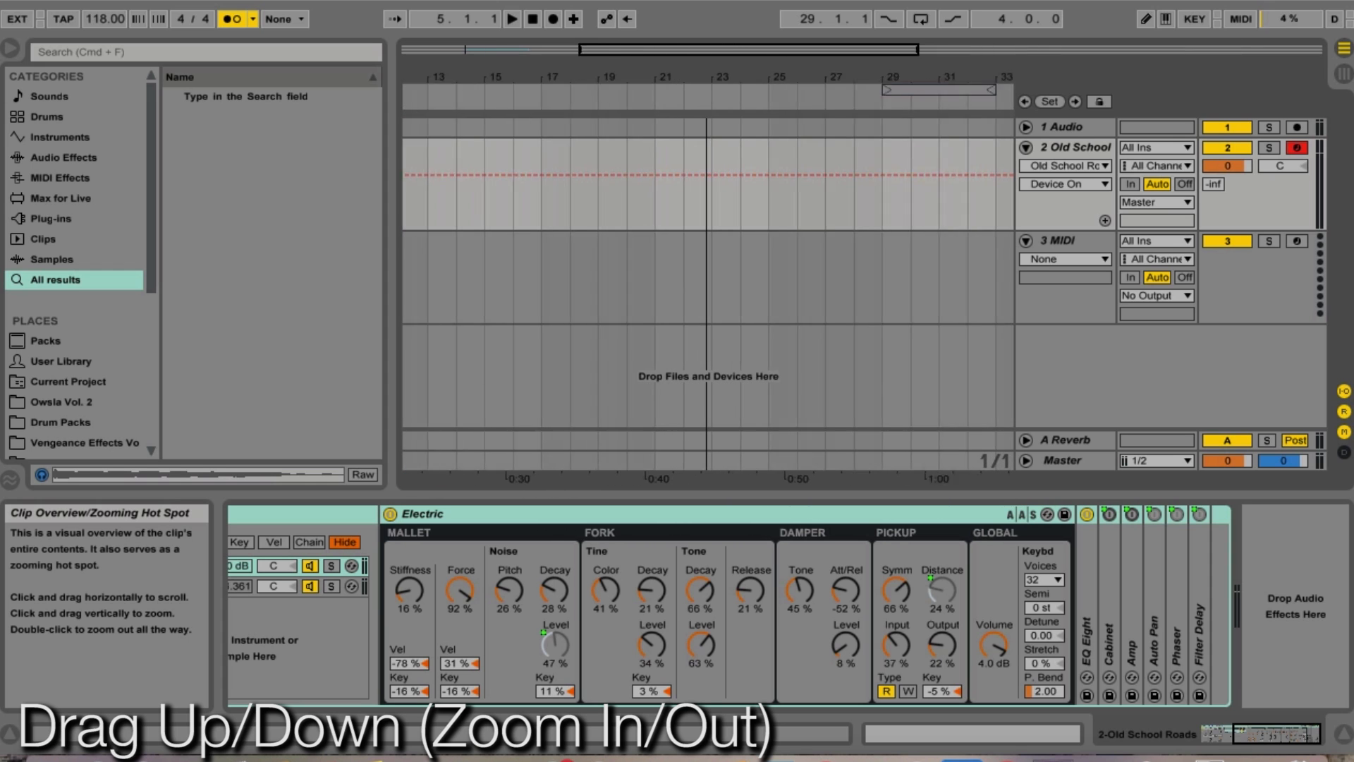
left_click_drag(751, 52, 635, 43)
left_click(997, 737)
left_click(505, 146)
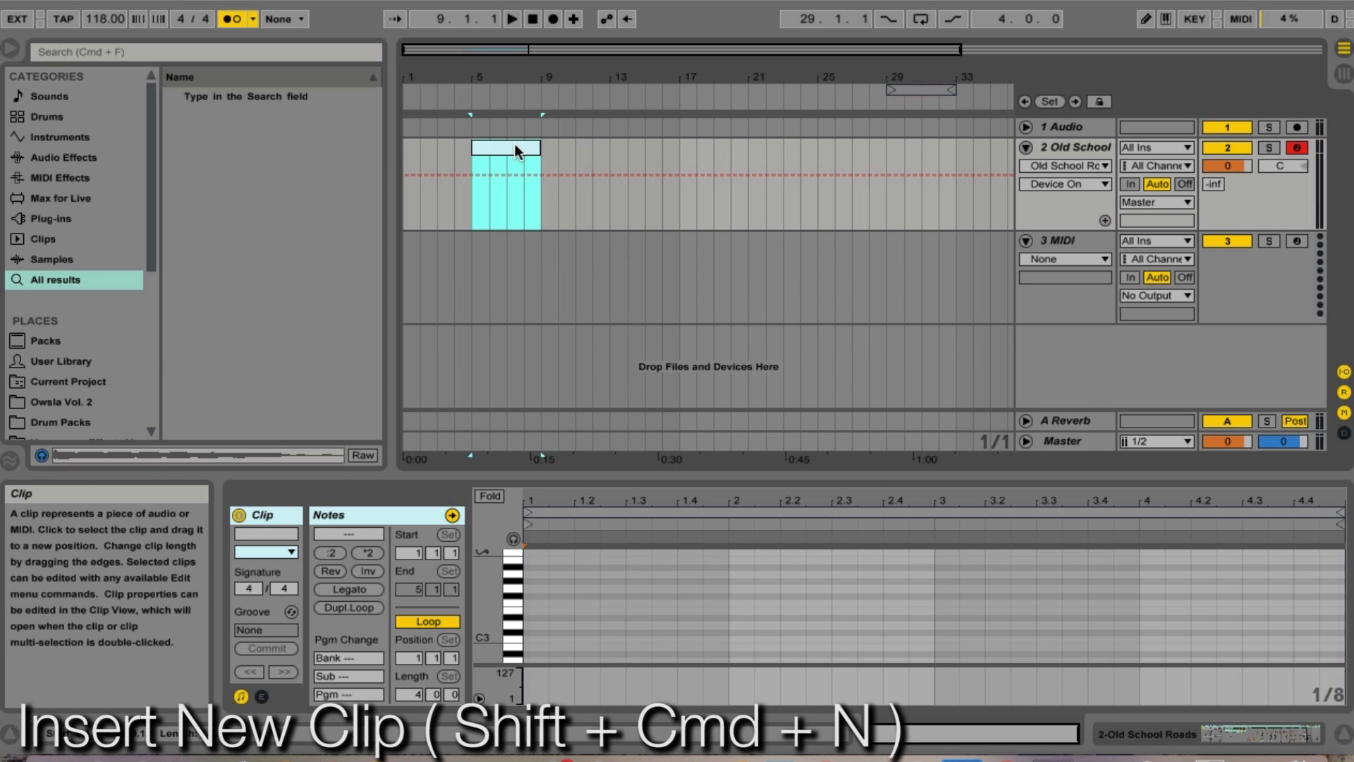
Delete the clip on the Old School Roads track and insert a new MIDI clip from 7.1.1 to 15.1.1
left_click_drag(518, 143, 644, 151)
key("Delete")
right_click(547, 149)
left_click(510, 147)
right_click(590, 153)
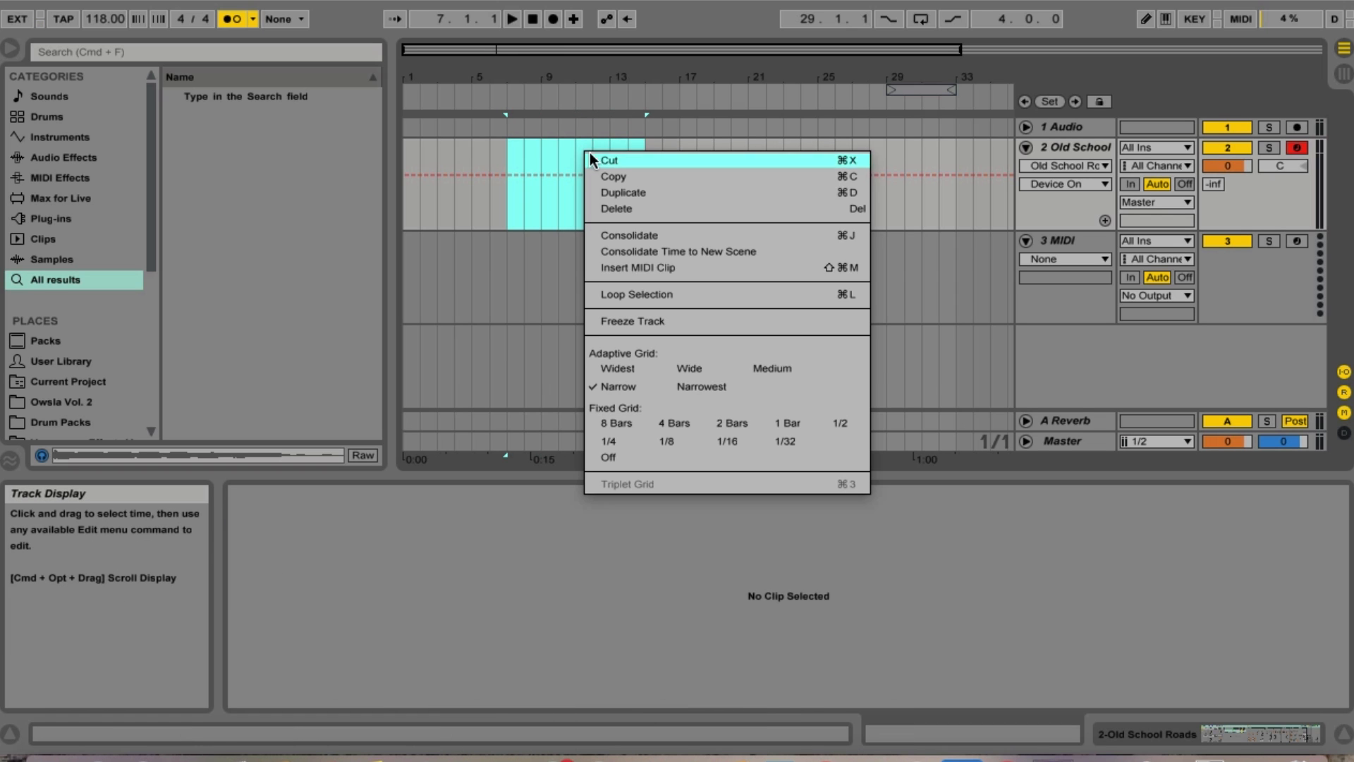
left_click(645, 269)
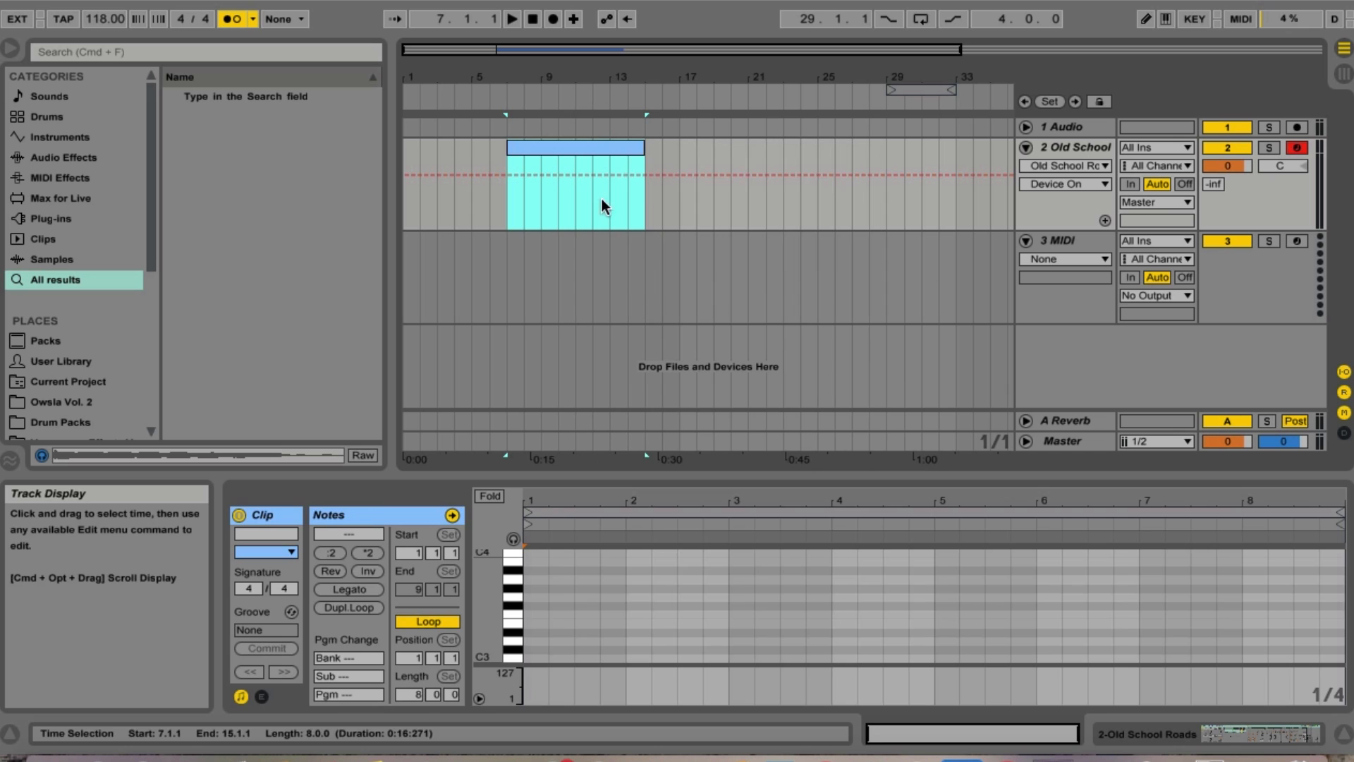
Switch the new clip's detail area to Device View and back to the lower octaves of its note editor
double_click(540, 148)
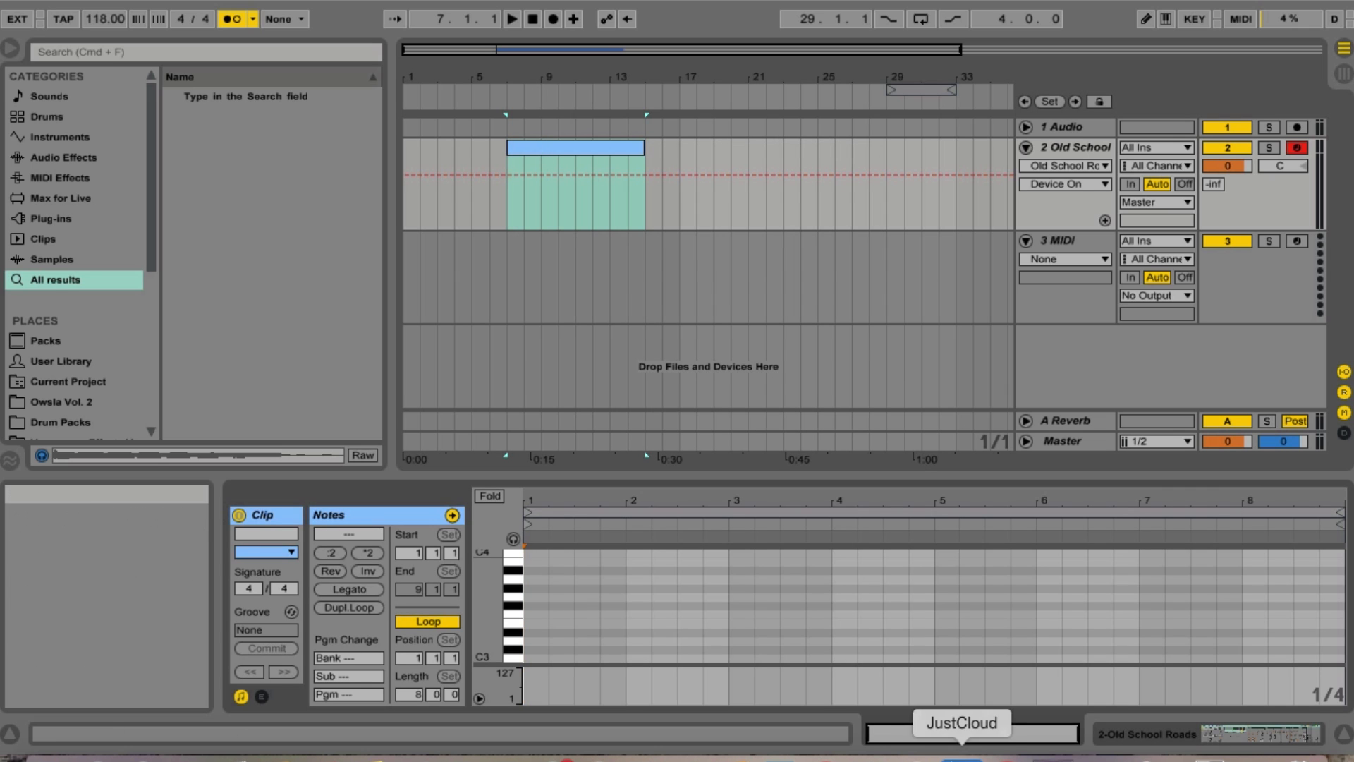
left_click(948, 738)
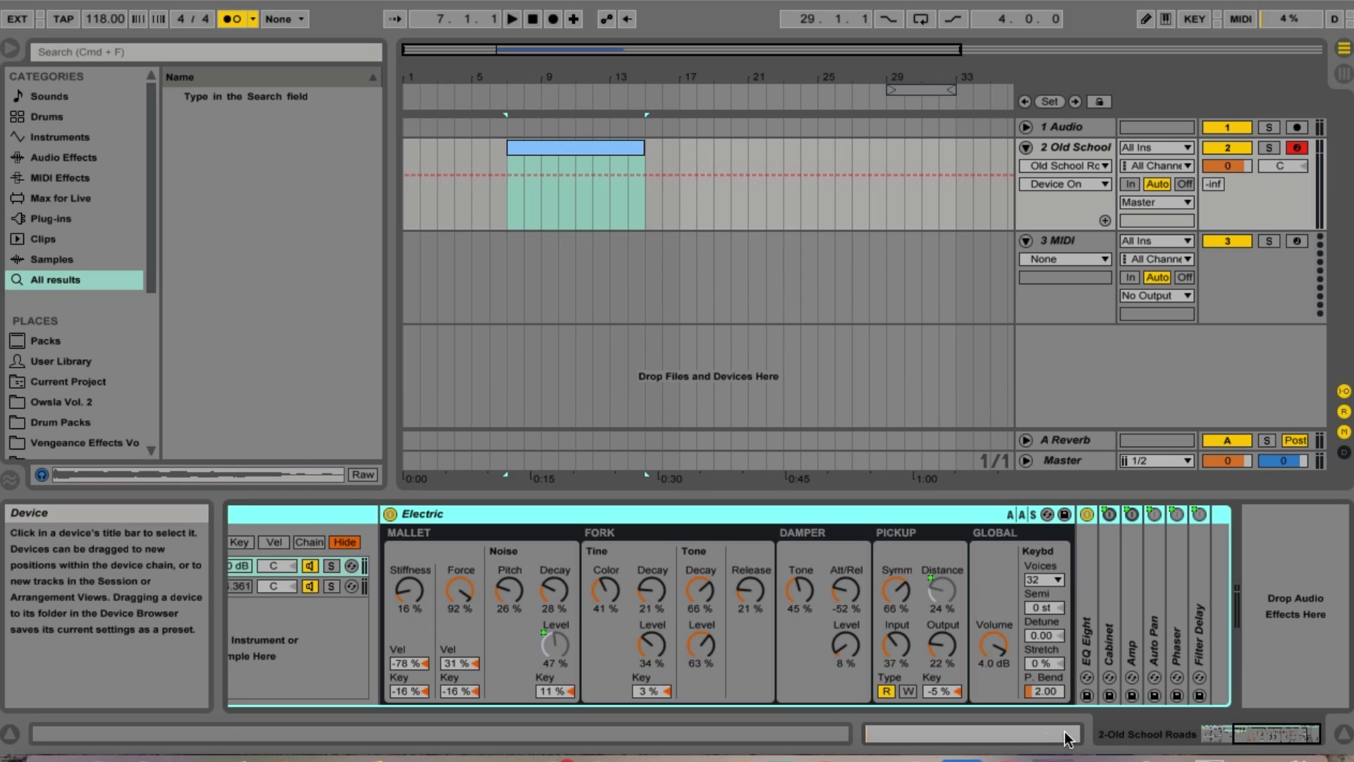
left_click(978, 734)
scroll(604, 608, "down", 10)
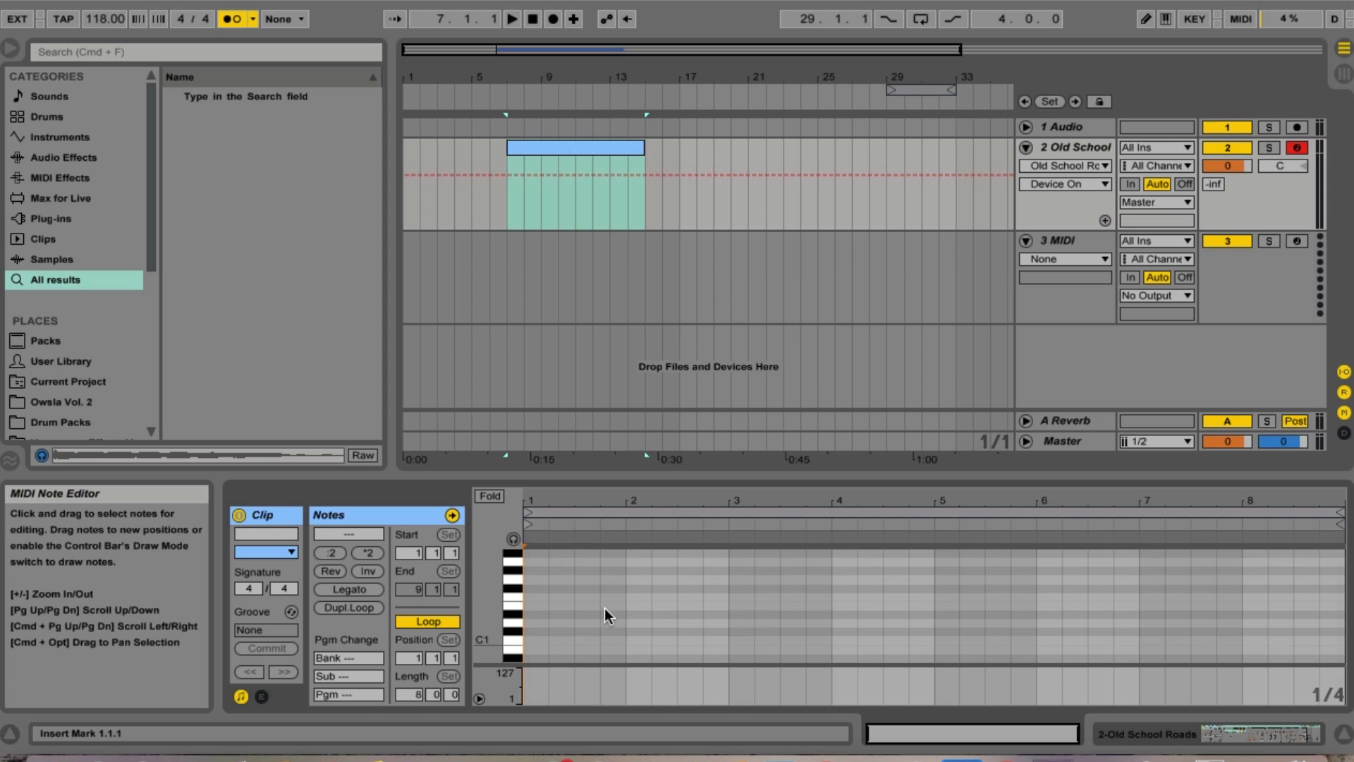
key("b")
mouse_move(615, 597)
left_mouse_down()
mouse_move(765, 597)
mouse_move(601, 597)
left_mouse_up()
key("b")
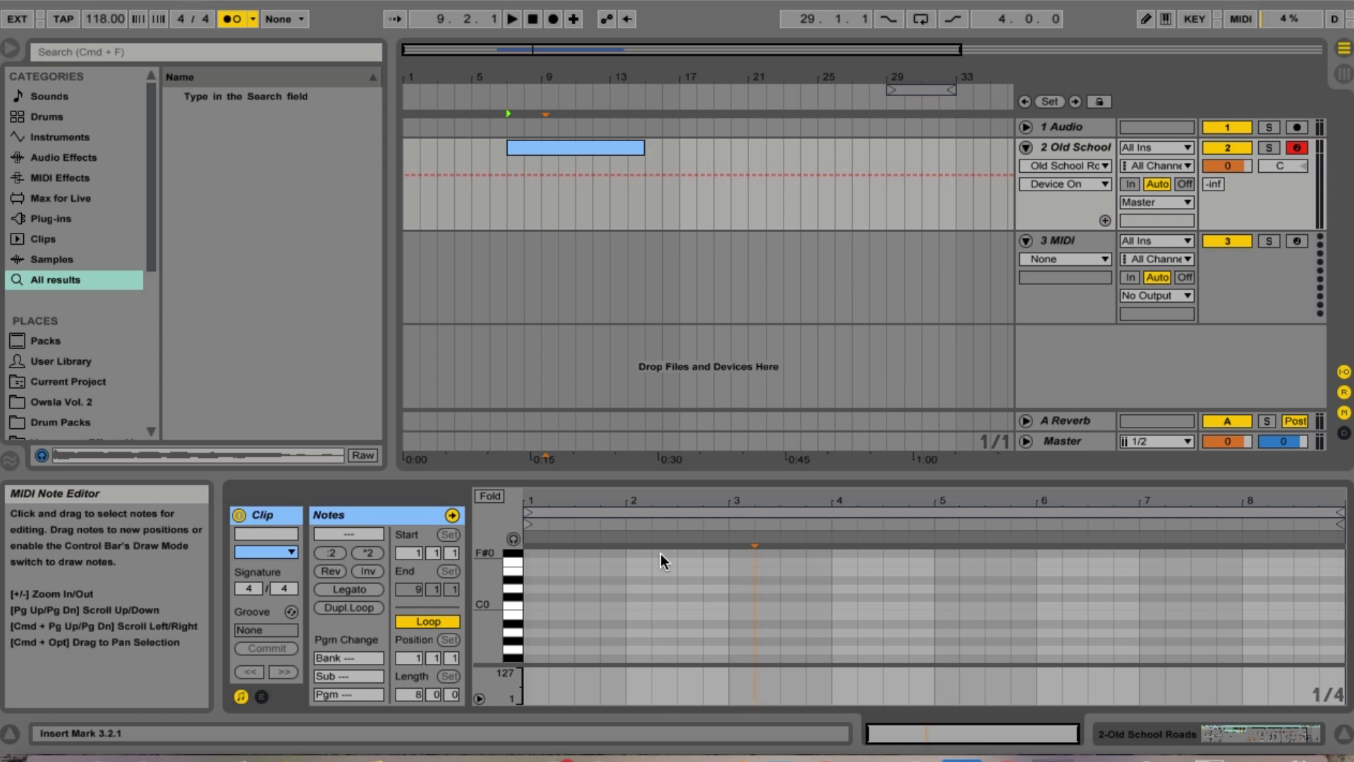
mouse_move(966, 731)
left_mouse_down()
mouse_move(969, 756)
mouse_move(969, 727)
left_mouse_up()
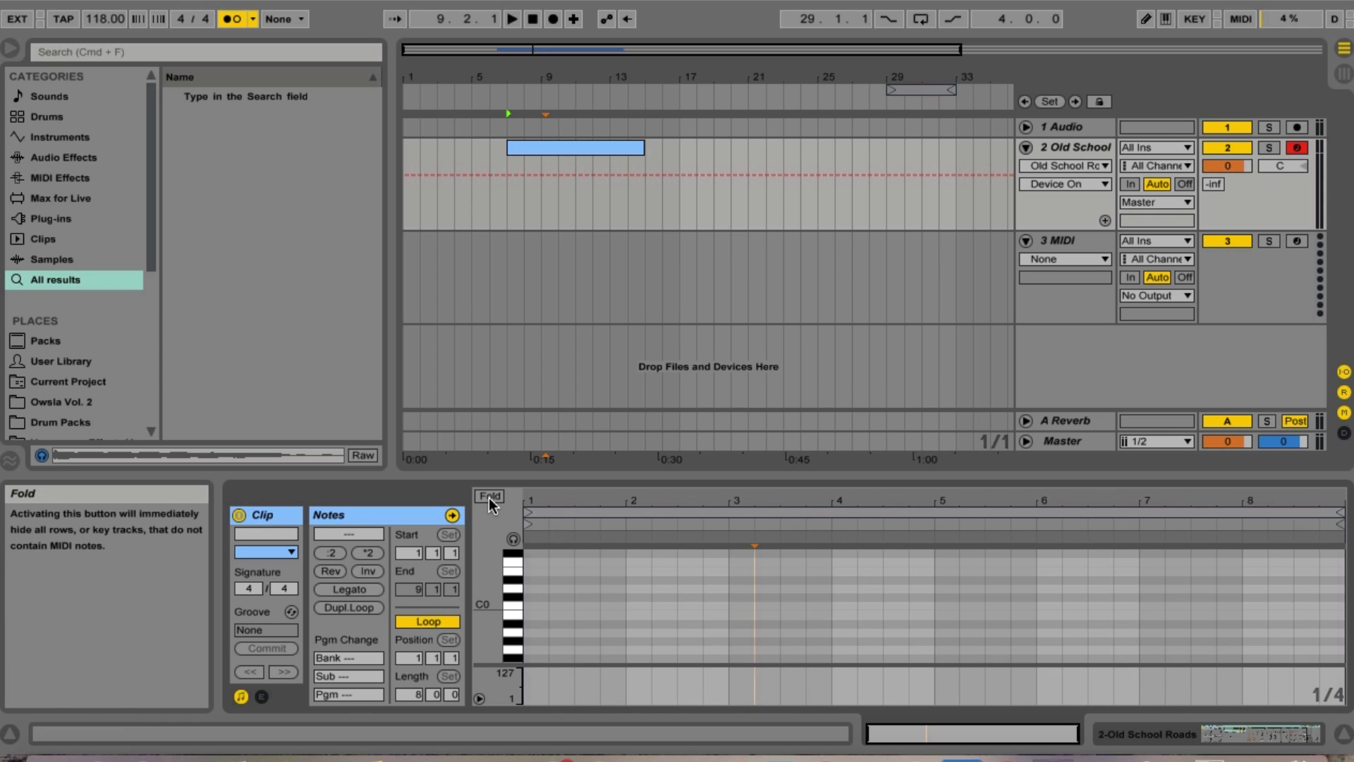
Add notes C#0, F#-1, D#0 and A-1 across bars 1 to 4, and fold the editor to the used keys
double_click(550, 597)
double_click(684, 654)
double_click(820, 579)
double_click(890, 632)
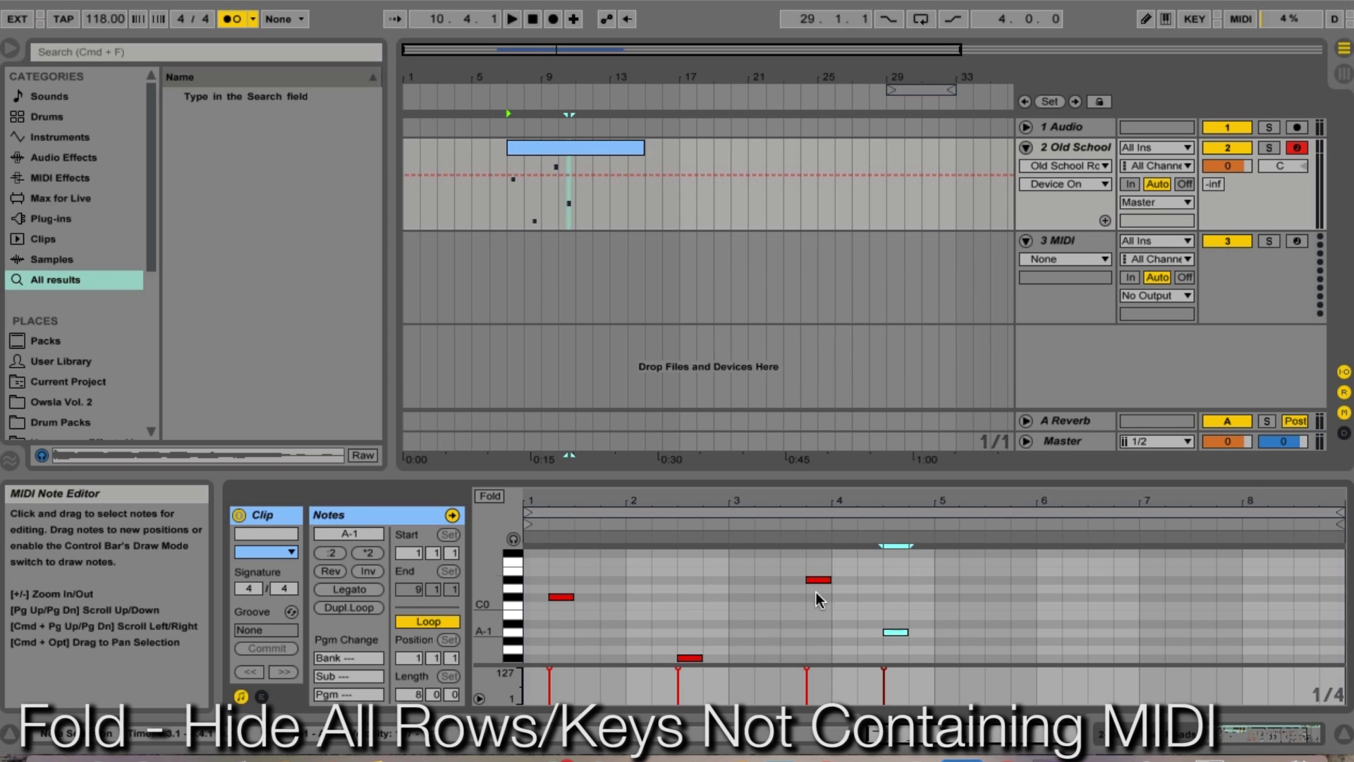
left_click(494, 498)
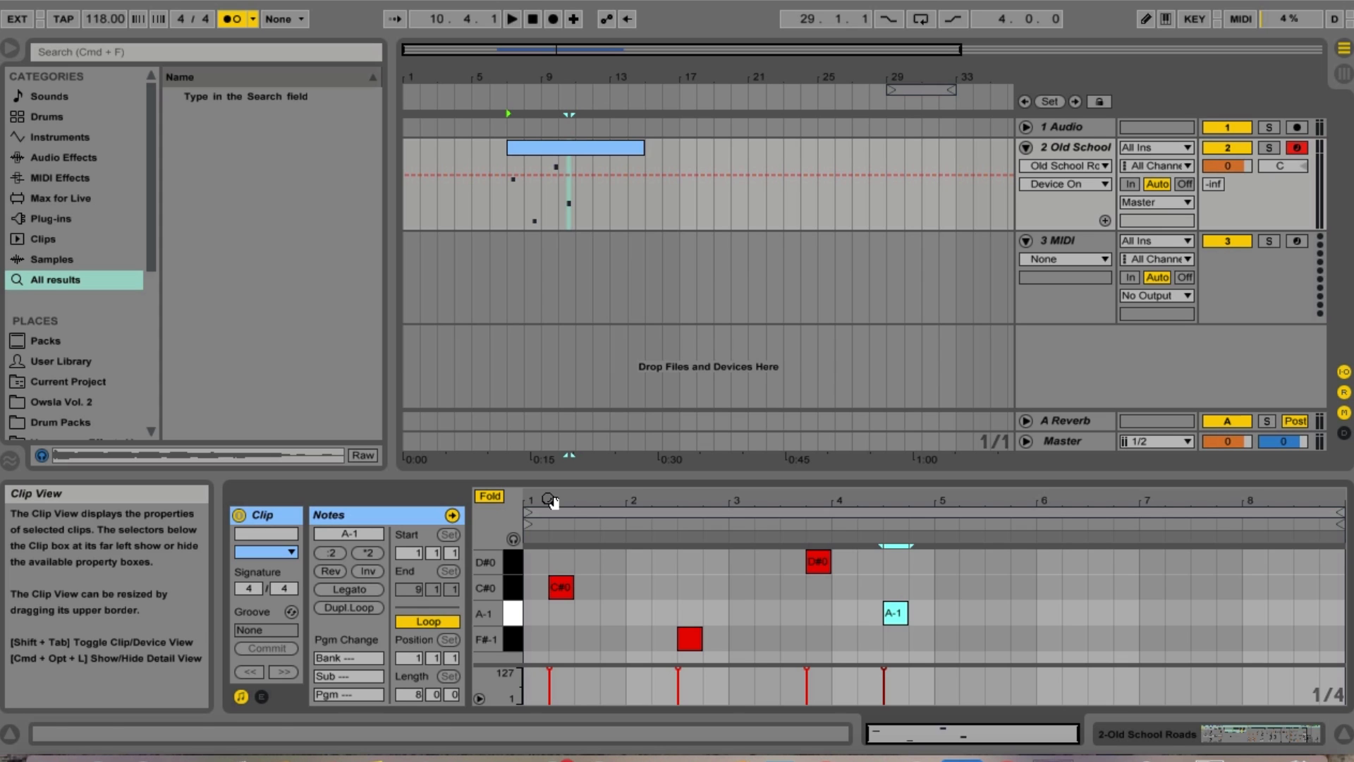
Unfold the note editor and delete all four notes
left_click_drag(954, 628, 532, 500)
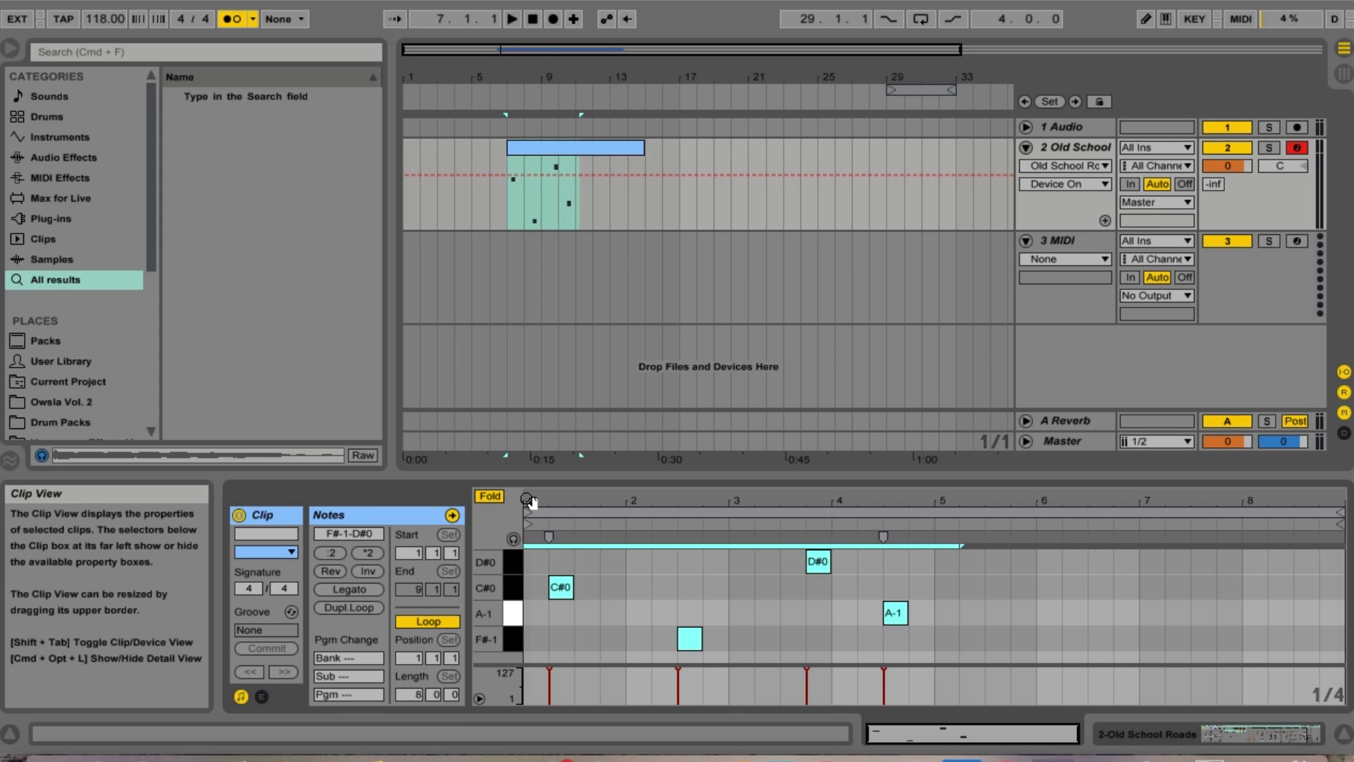
left_click(489, 496)
key("Delete")
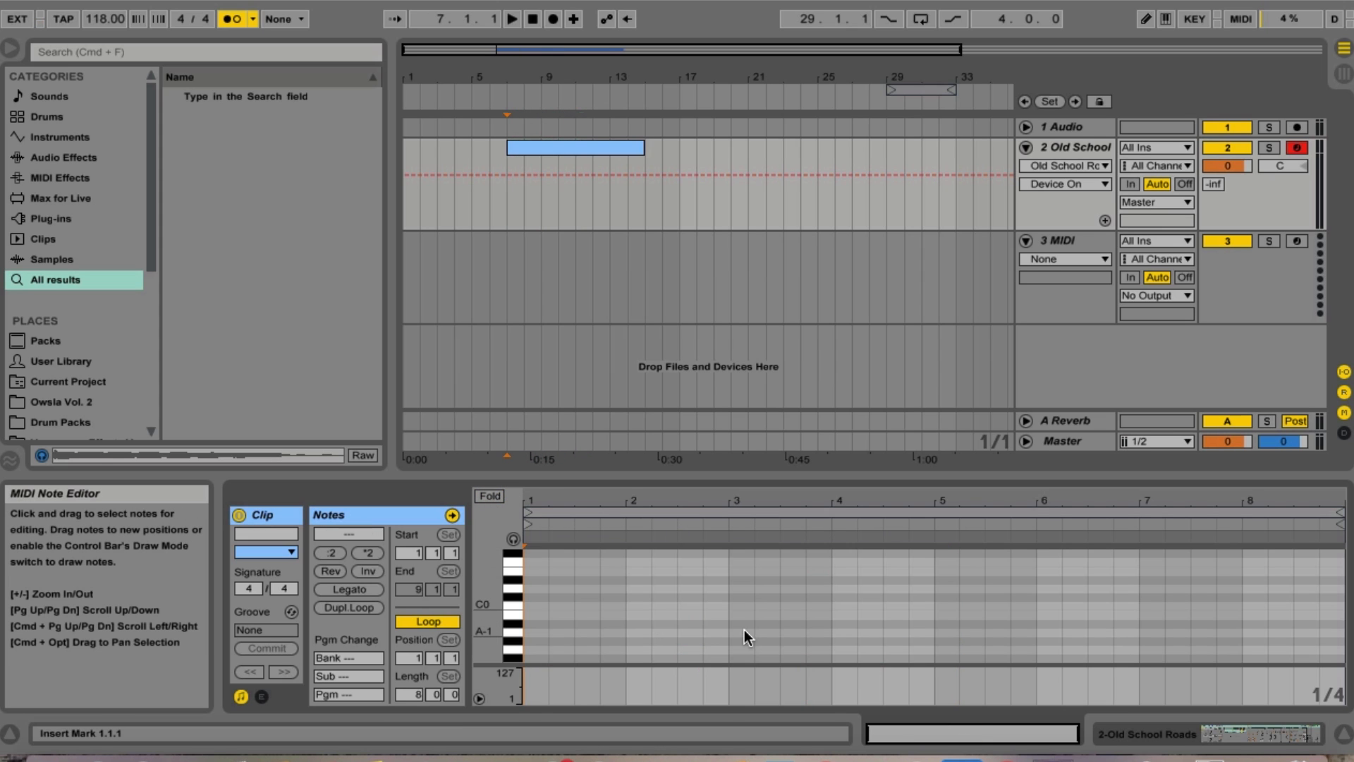
Turn on the MIDI editor preview and add notes D0, E0, G#0 and F#0 across bars 2 and 3
left_click(513, 538)
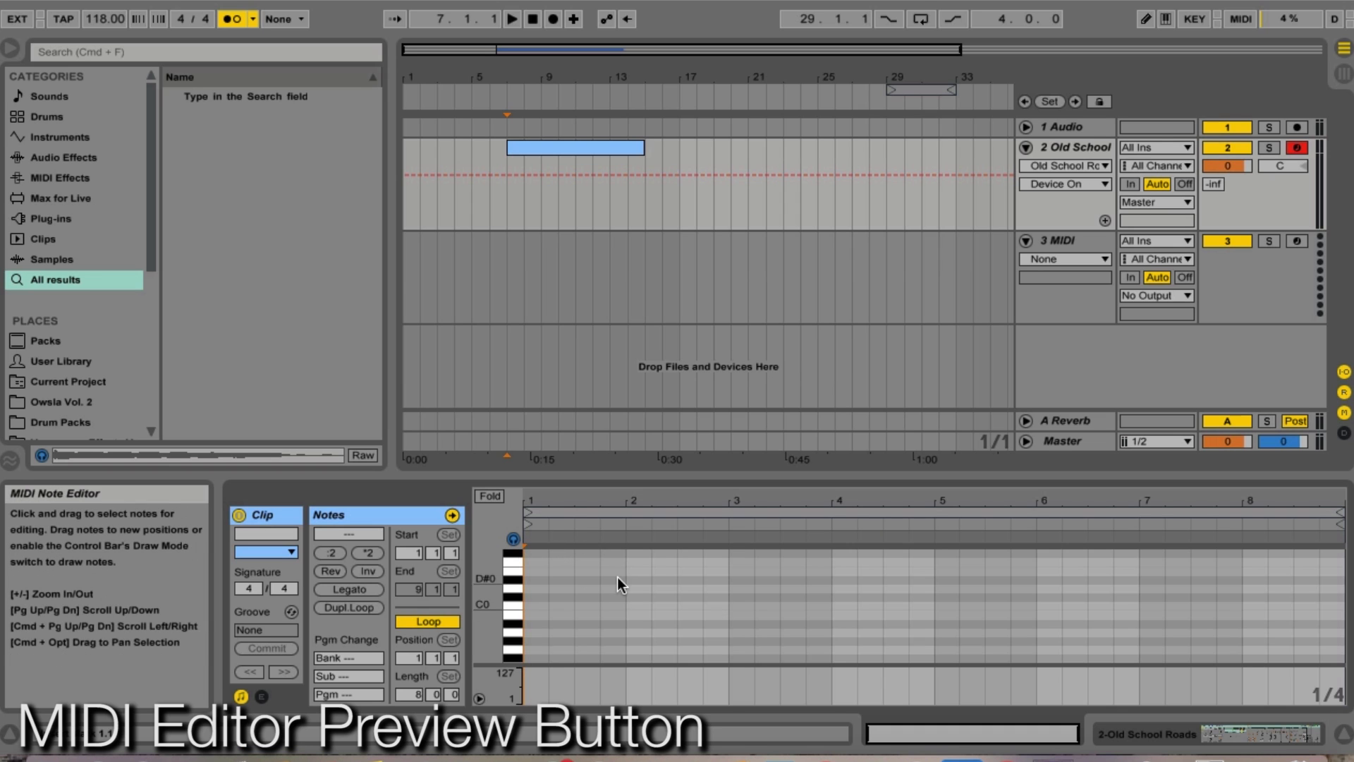
double_click(644, 588)
double_click(709, 572)
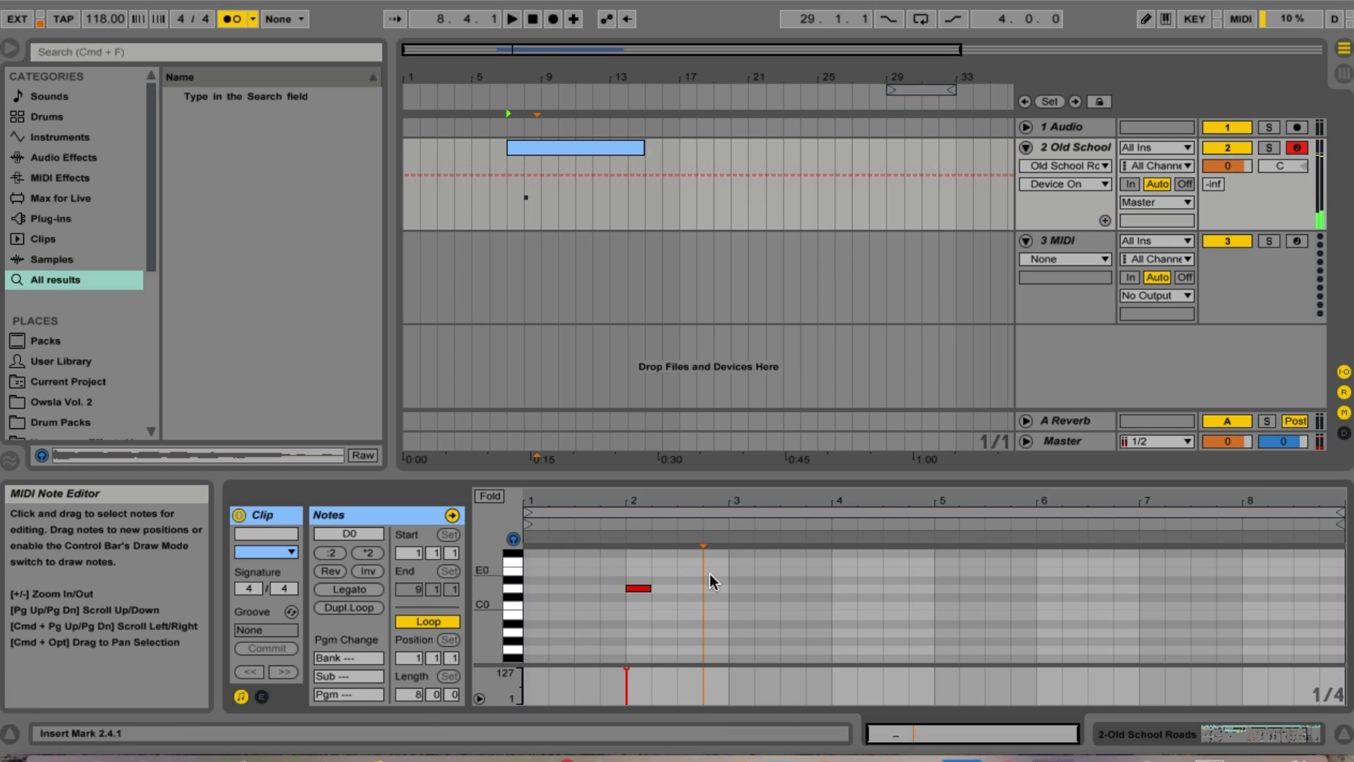
scroll(710, 573, "up", 2)
double_click(744, 568)
double_click(817, 585)
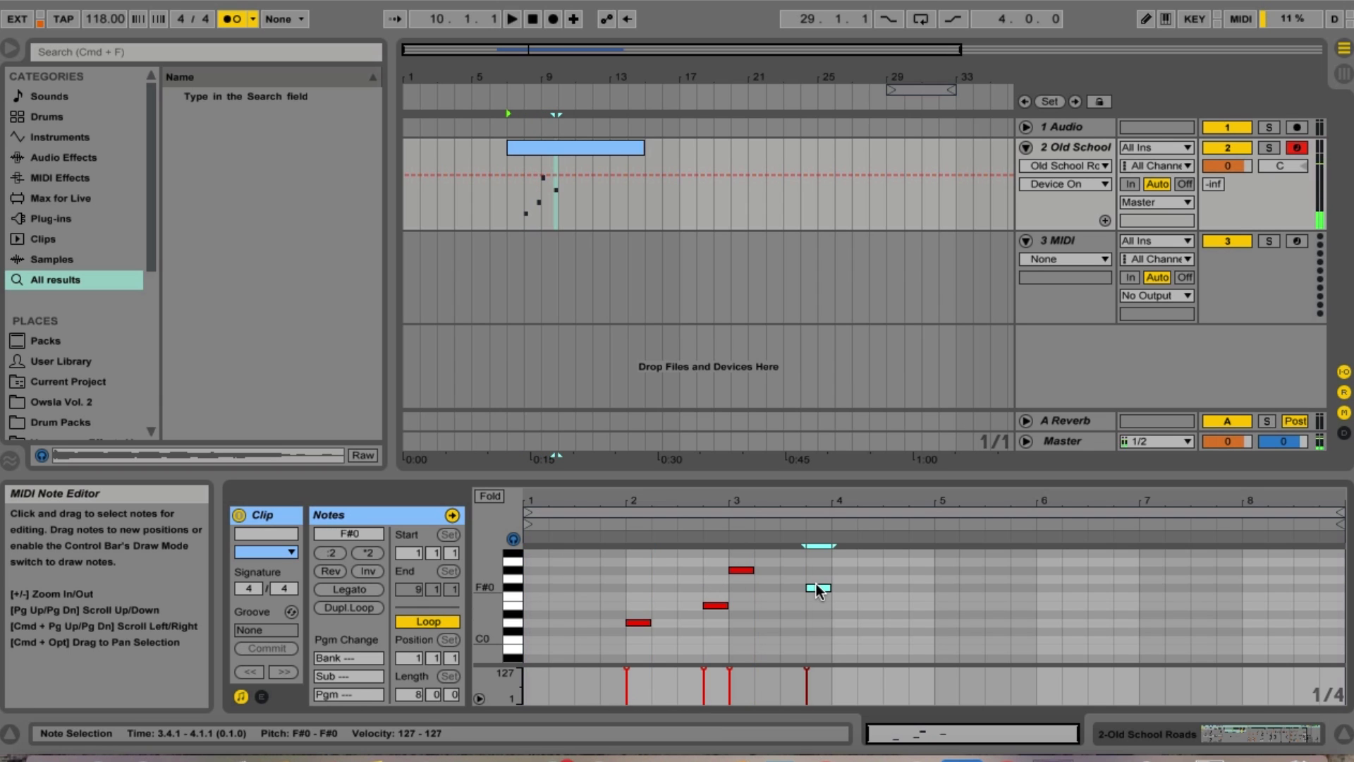
Delete the previewed notes, audition one more G#0 note at 2.2.1, and remove it
key("Delete")
left_click_drag(677, 613, 773, 545)
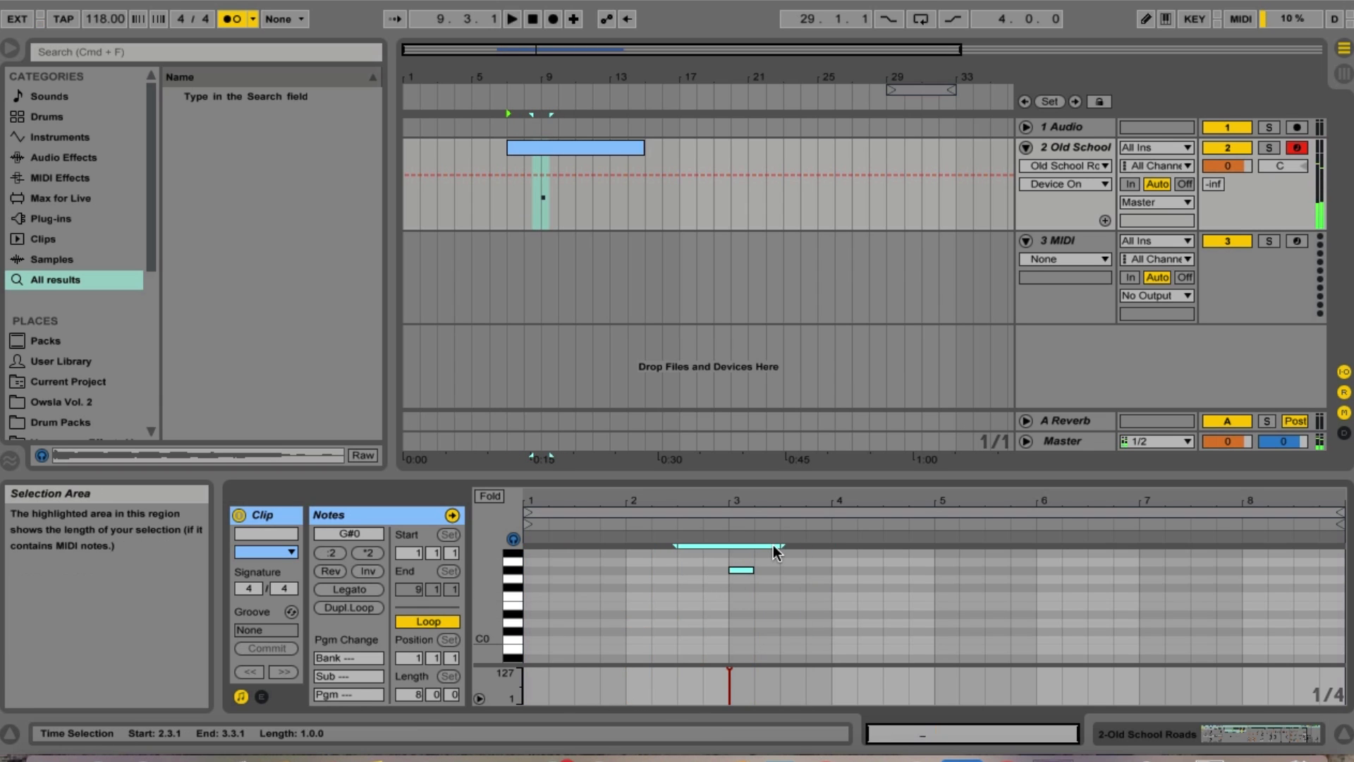
key("Delete")
double_click(661, 568)
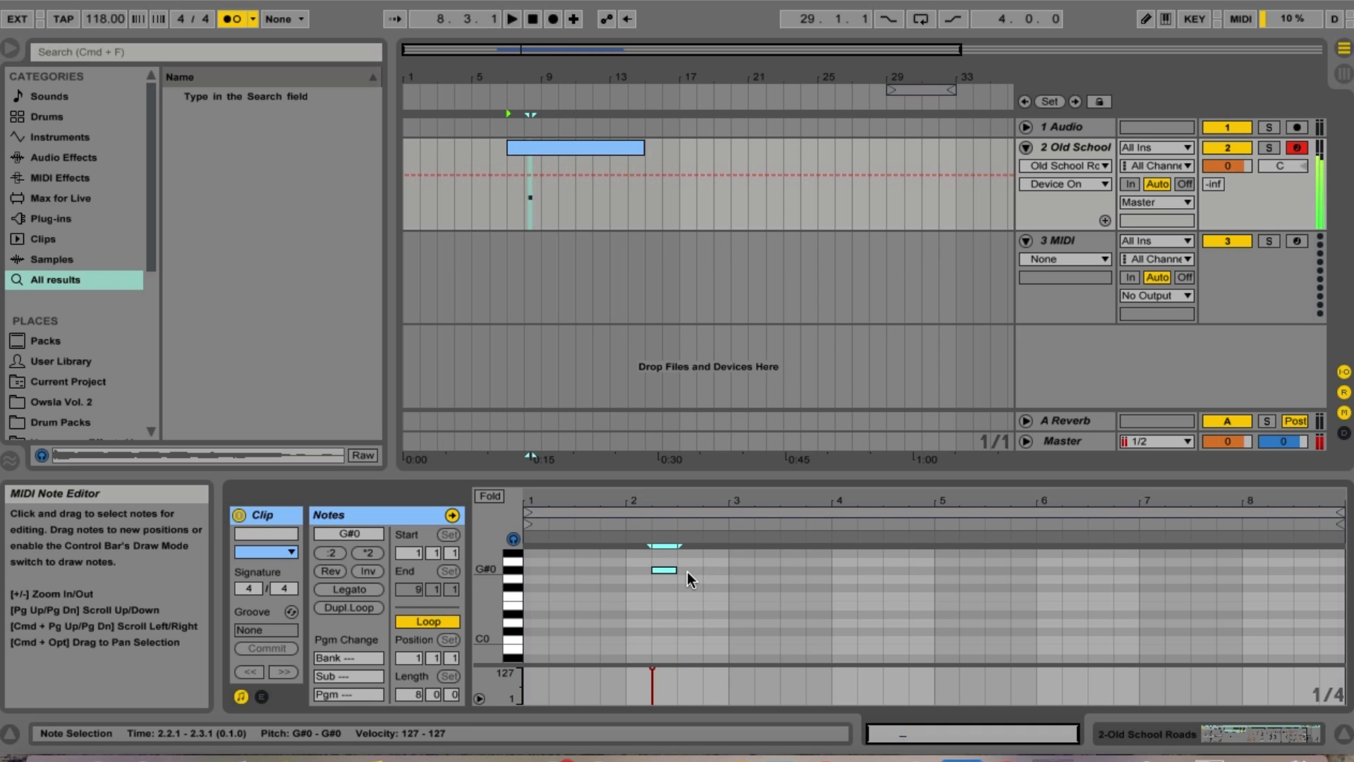
key("Delete")
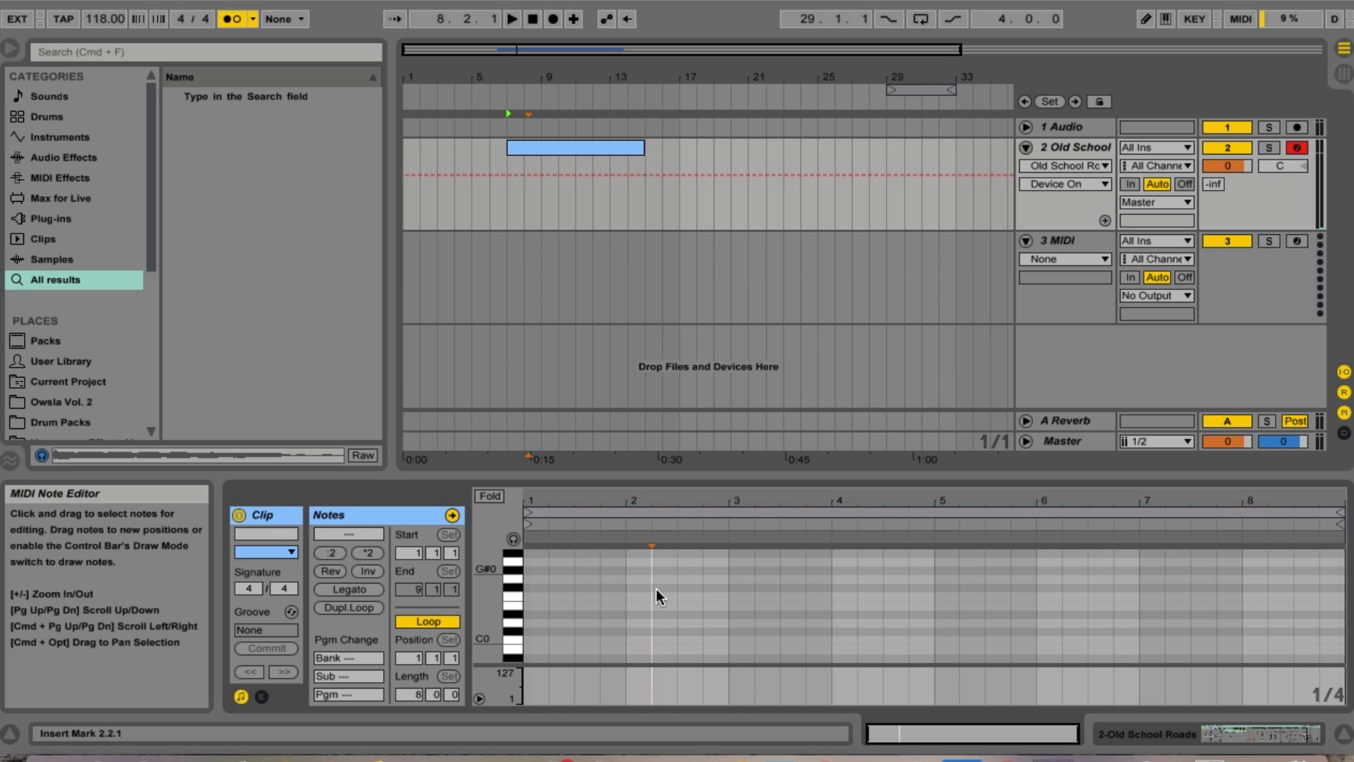
Add notes A#-1 in bar 1, B-1 at 2.4.1 and D0 at 3.2.1 to the clip
scroll(688, 598, "down", 1)
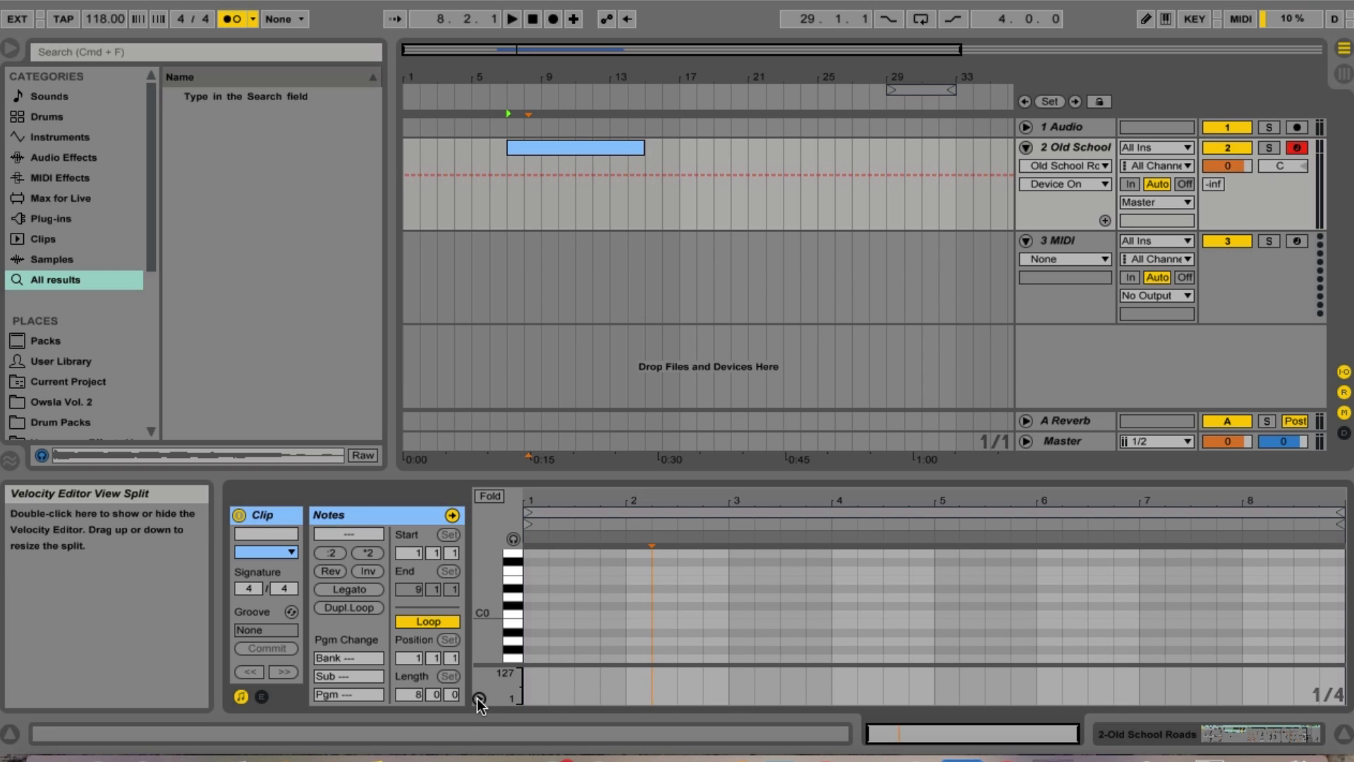
double_click(587, 632)
double_click(715, 622)
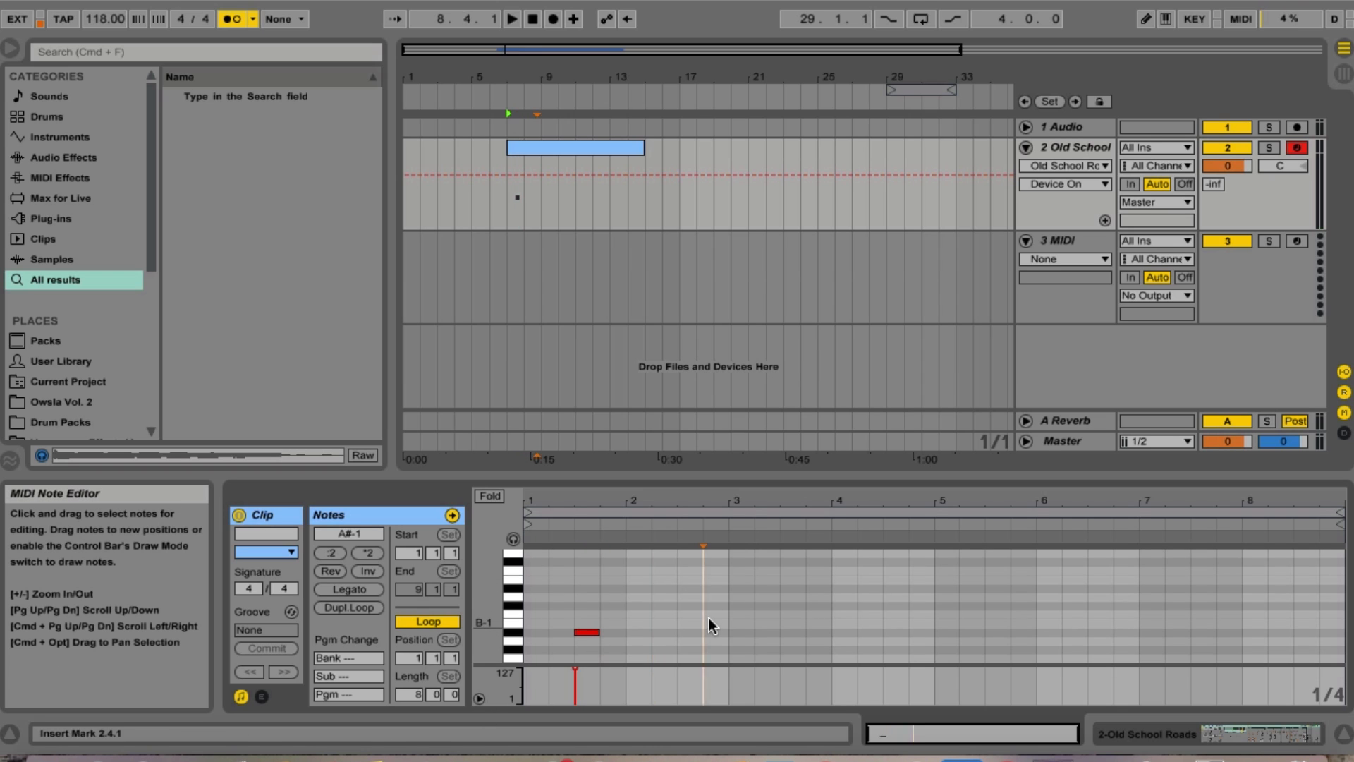
double_click(768, 596)
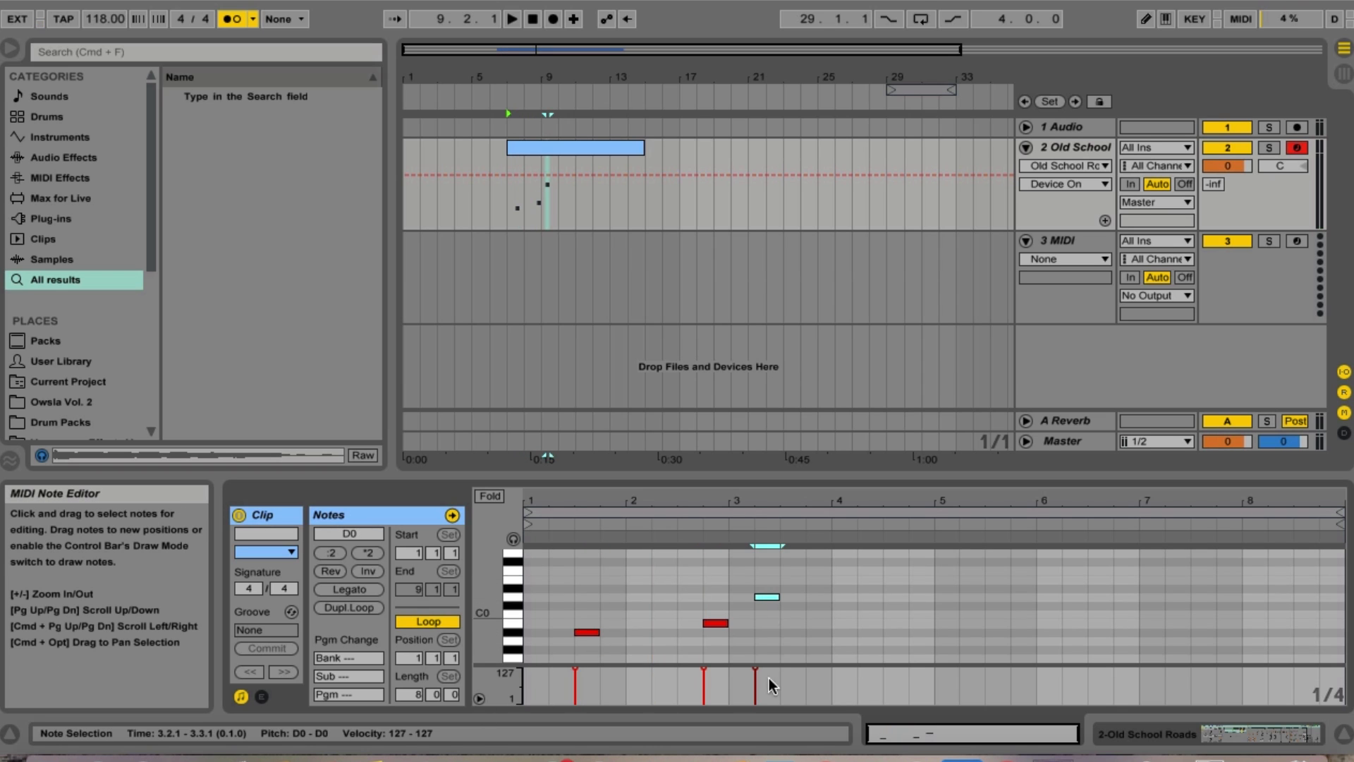
Hide and show the velocity editor, and lower the velocity of the B-1 note
left_click(479, 698)
left_click(479, 698)
left_click(478, 698)
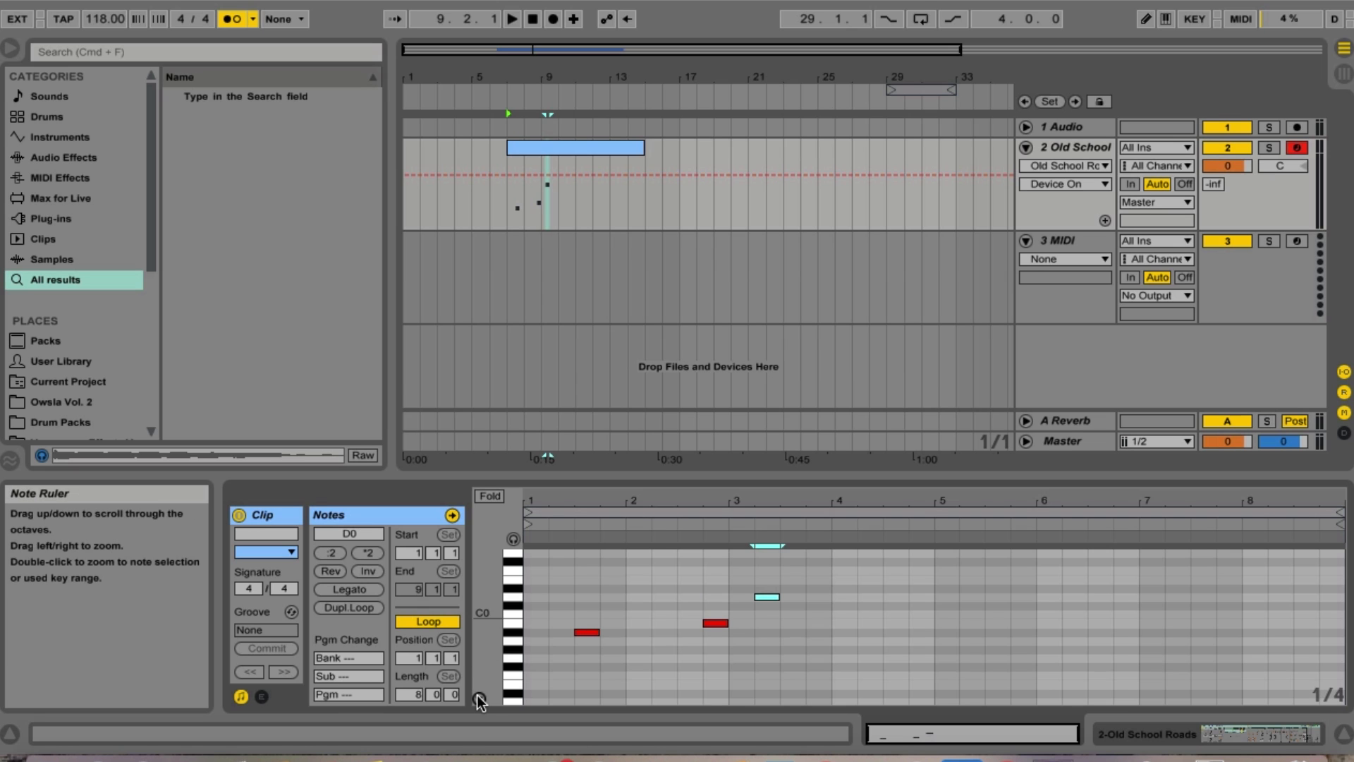
left_click(479, 698)
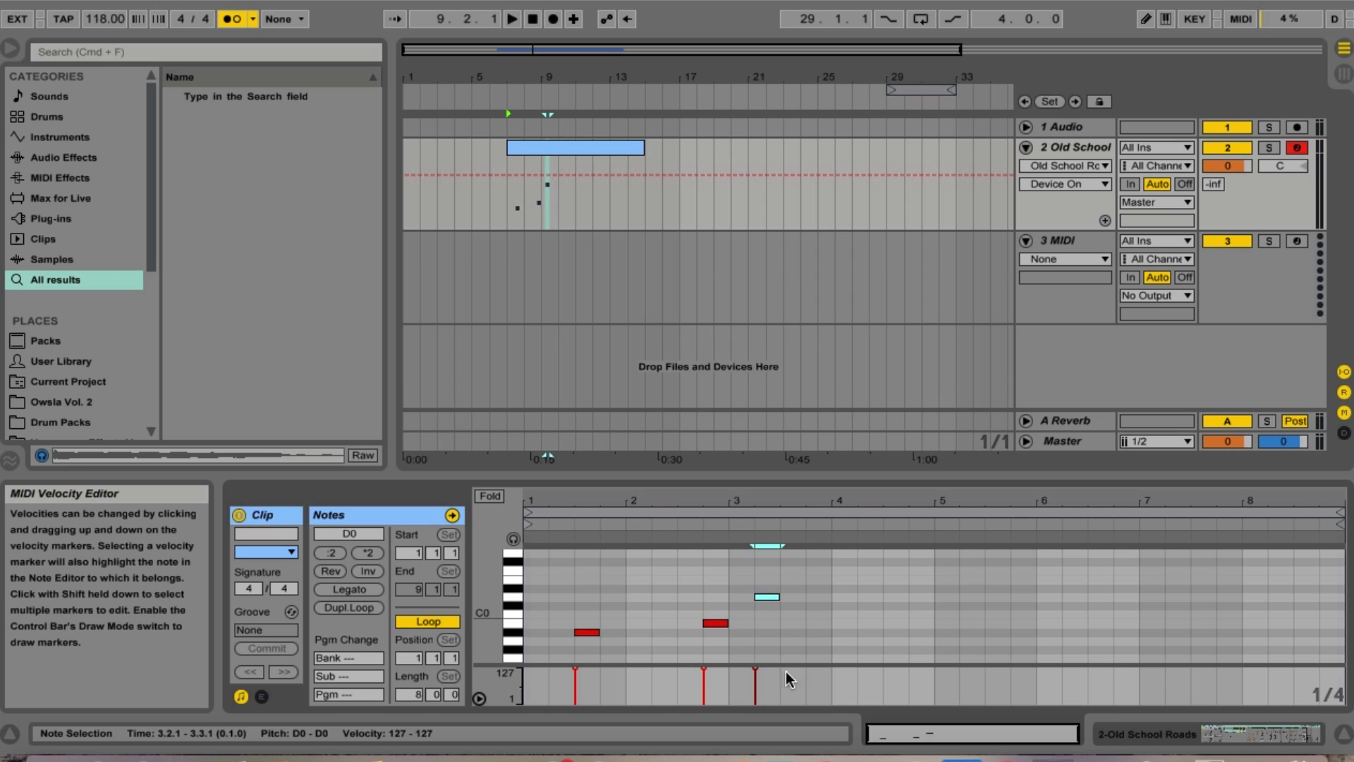
left_click(703, 676)
mouse_move(703, 669)
left_mouse_down()
mouse_move(703, 698)
mouse_move(703, 672)
mouse_move(691, 693)
left_mouse_up()
In Draw Mode, erase the A#-1 note and draw a run of C0 notes starting at 2.4.1
key("b")
left_click(588, 631)
left_click(714, 614)
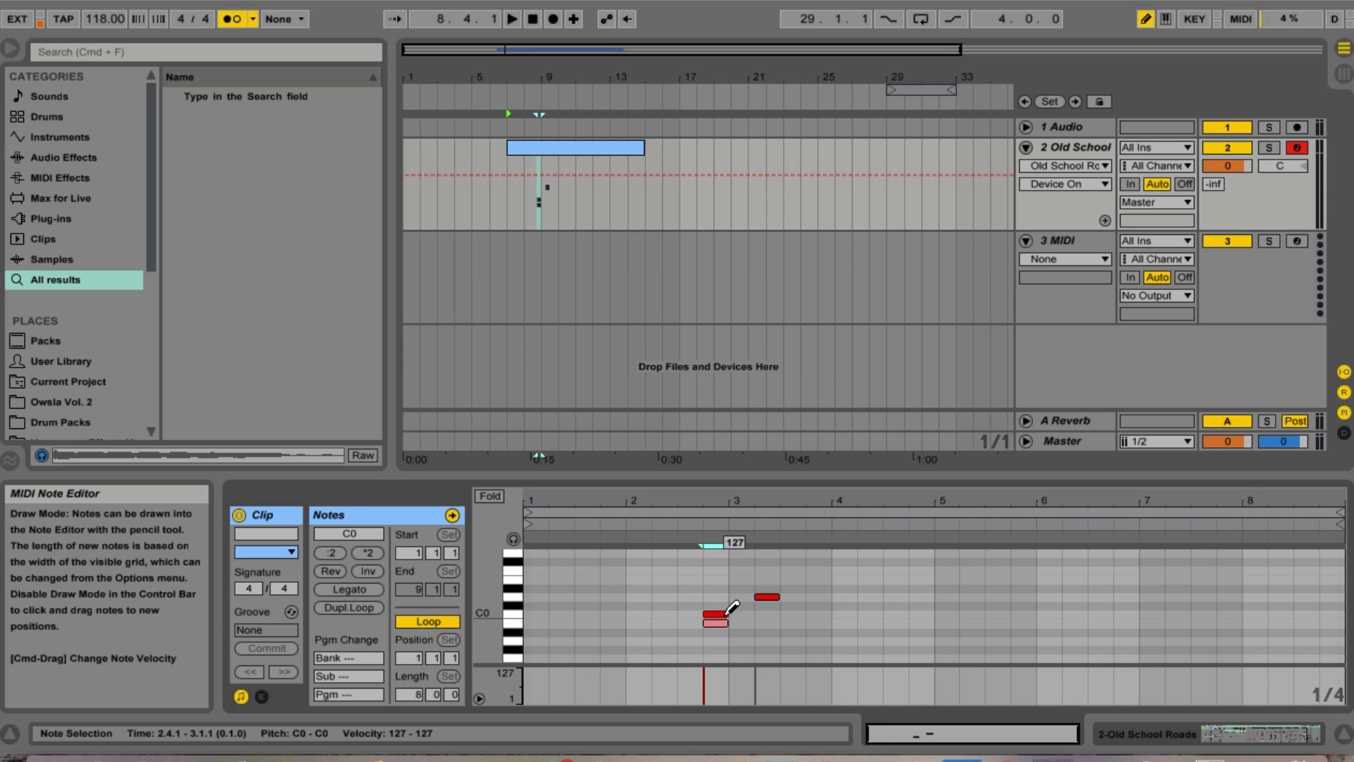
left_click_drag(734, 613, 802, 613)
Draw rising velocities across the notes, and erase the C0 run and the remaining D0 and B-1 notes
left_click_drag(686, 684, 783, 673)
left_click_drag(794, 614, 693, 612)
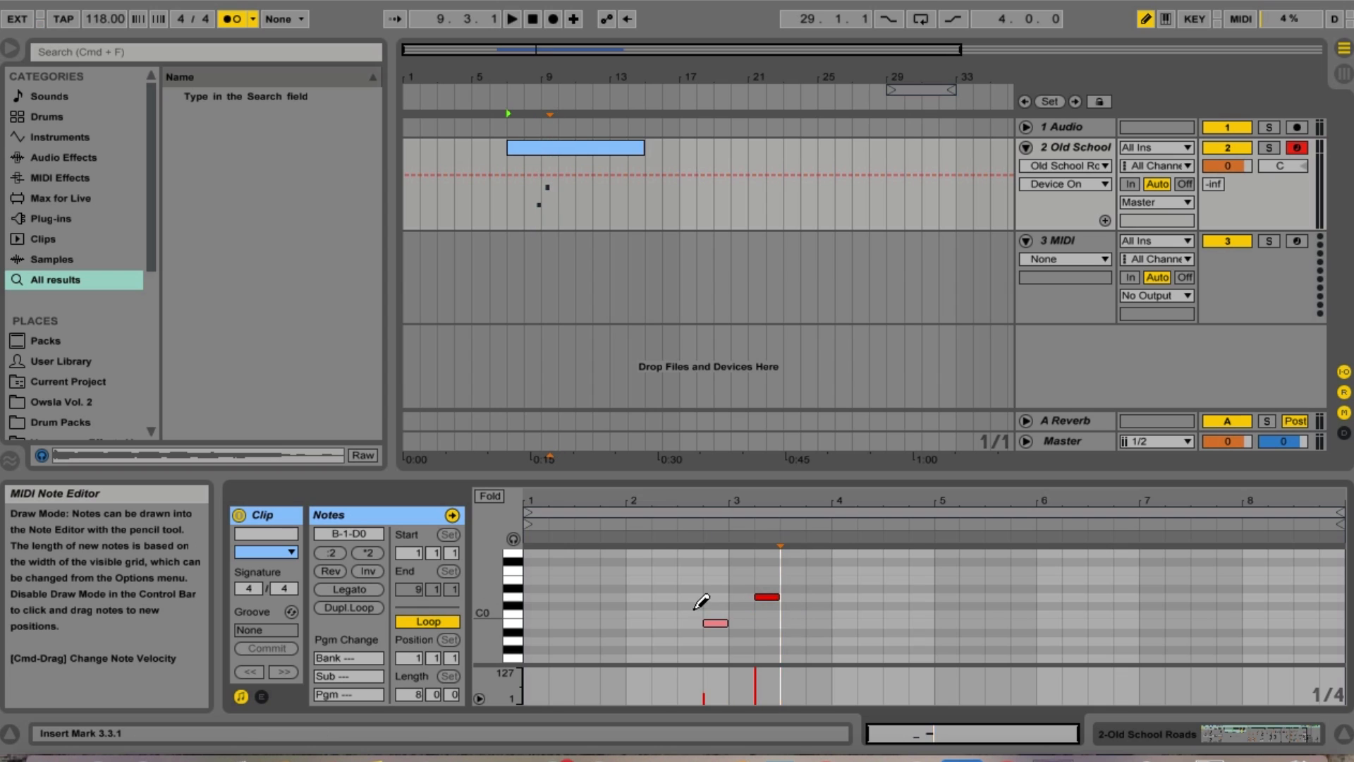
left_click(767, 596)
left_click(714, 622)
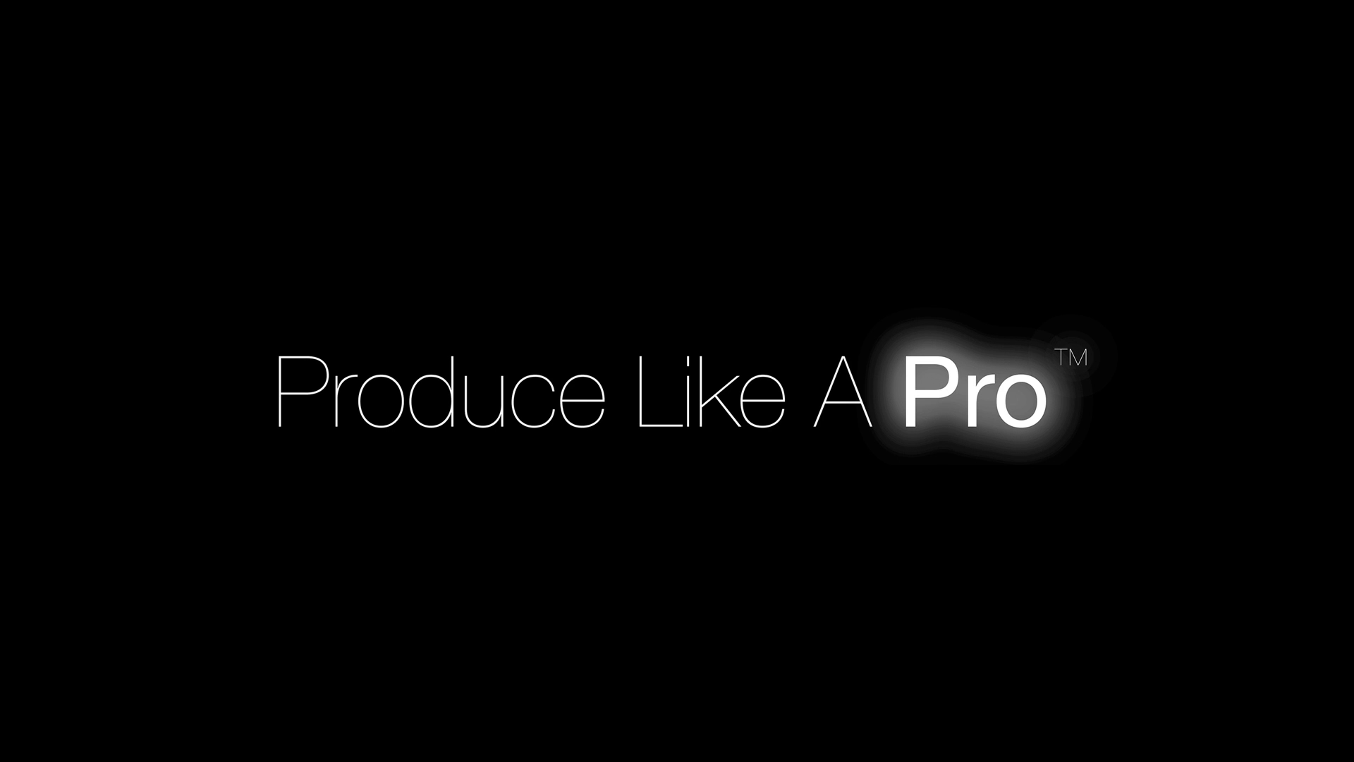